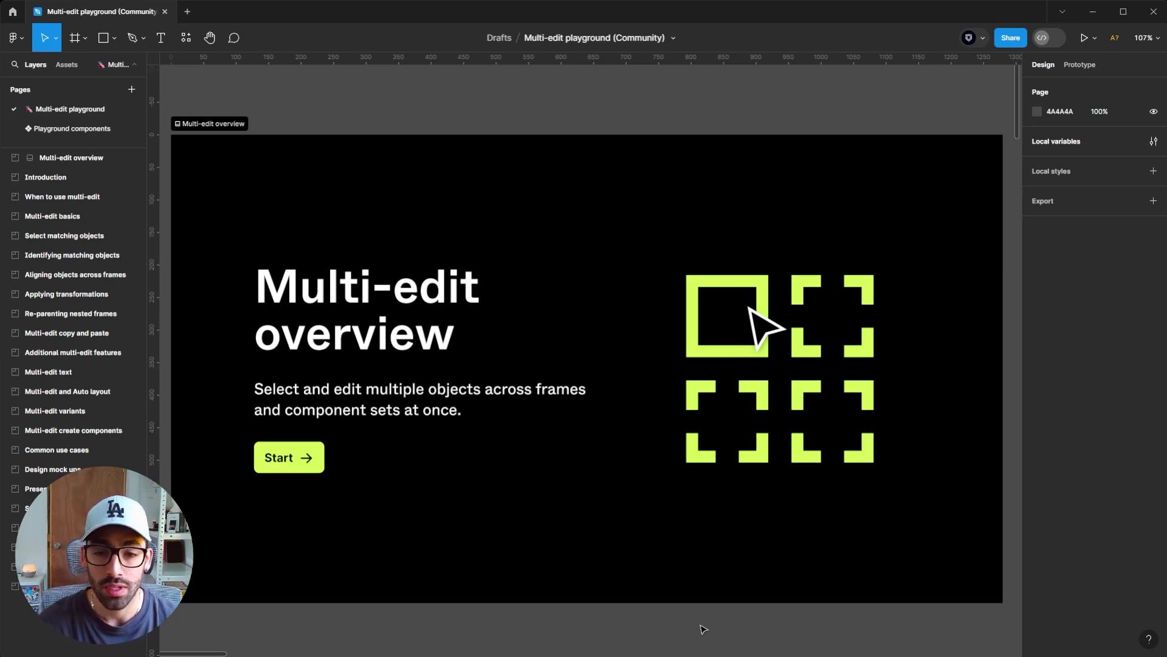
Advance through the introductory frames and select the blue triangle in the Start here frame together with its matching layers in every frame.
{"action": "key", "text": "n"}
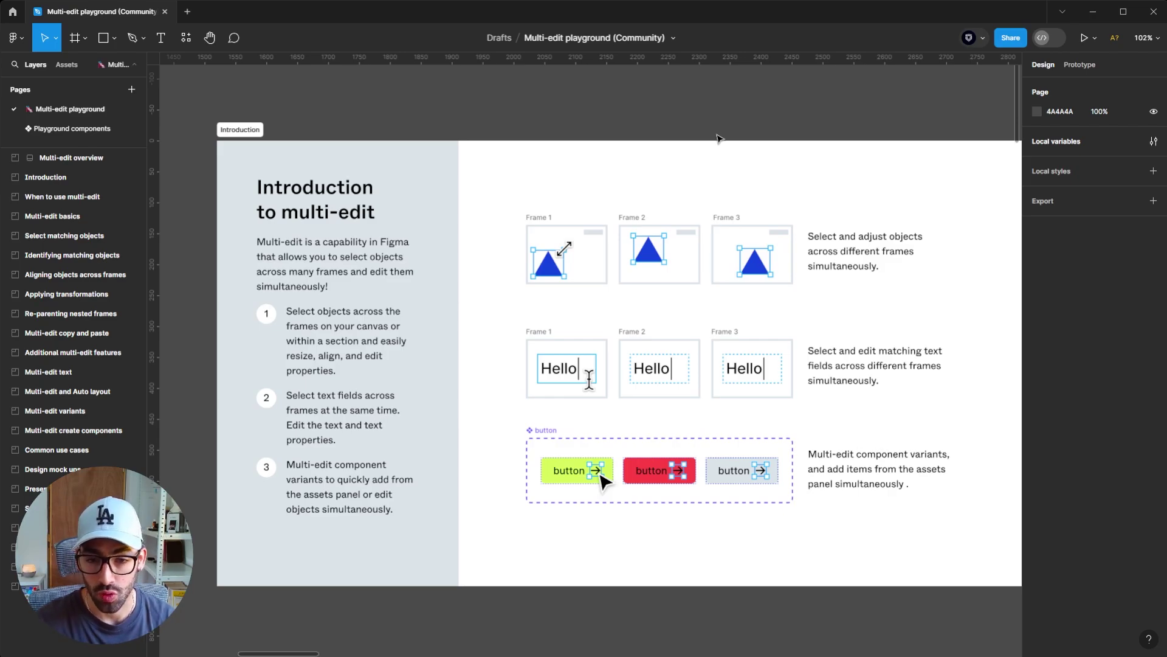
{"action": "key", "text": "n"}
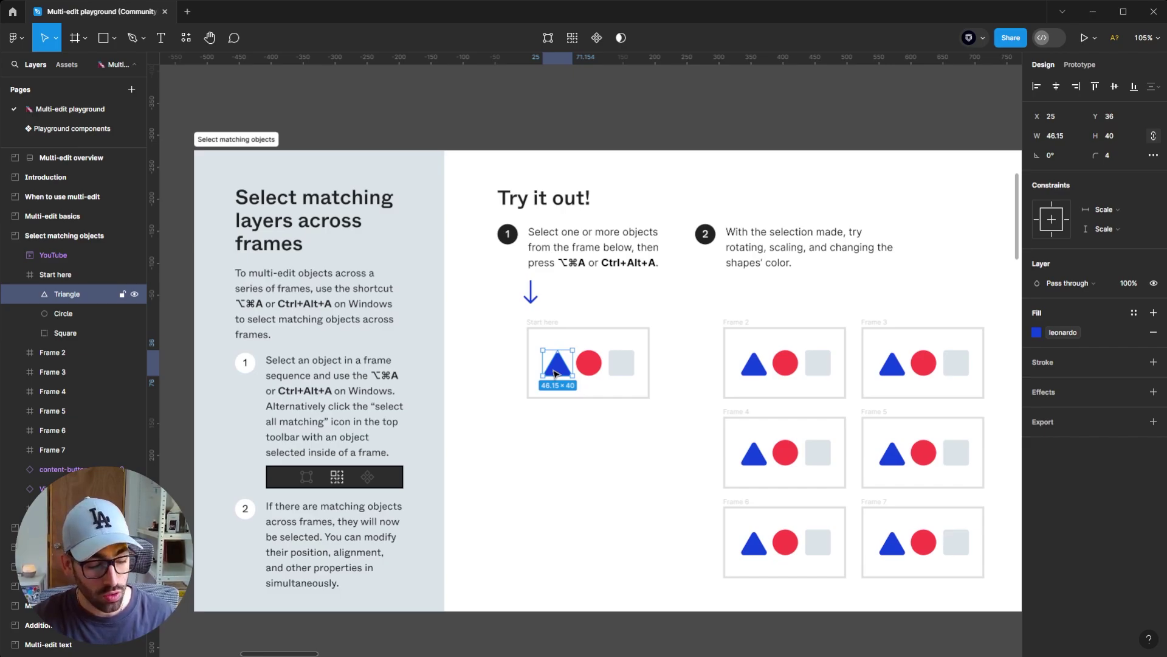
{"action": "key", "text": "ctrl+alt+a"}
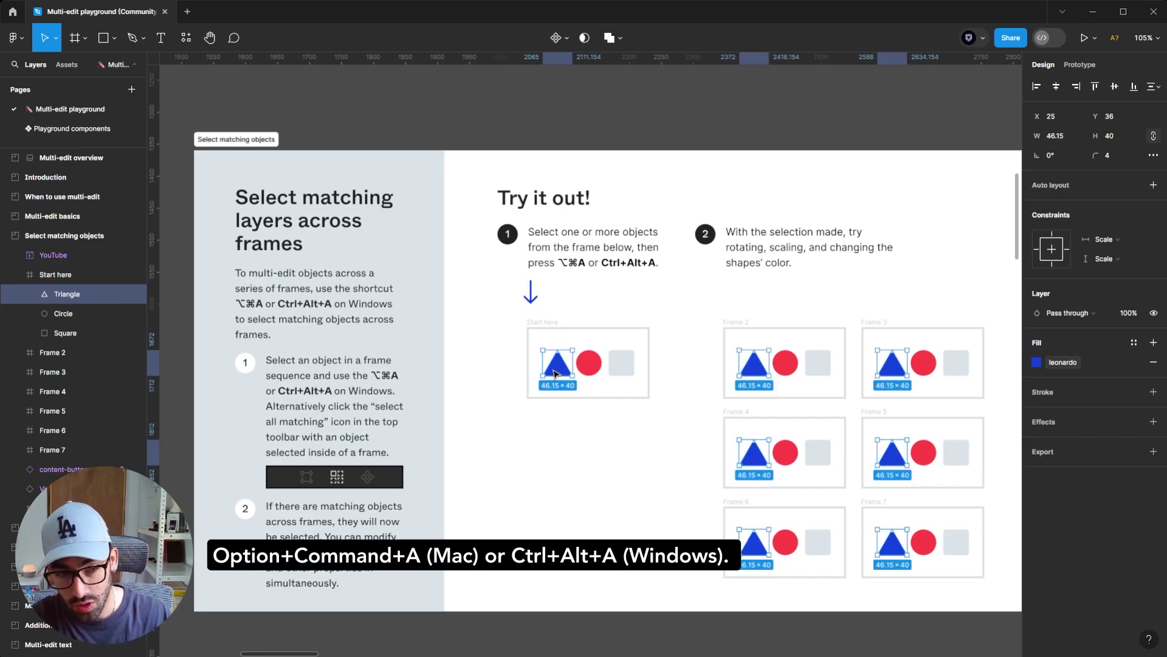
{"action": "left_click", "coordinate": [555, 373]}
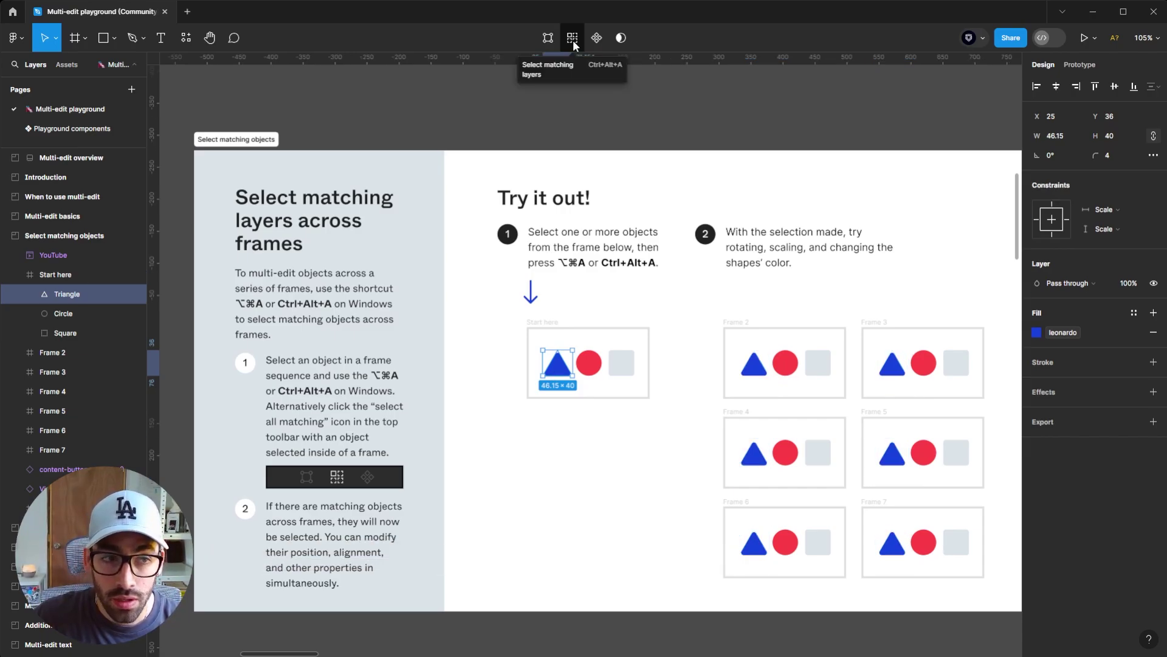
{"action": "left_click", "coordinate": [573, 39]}
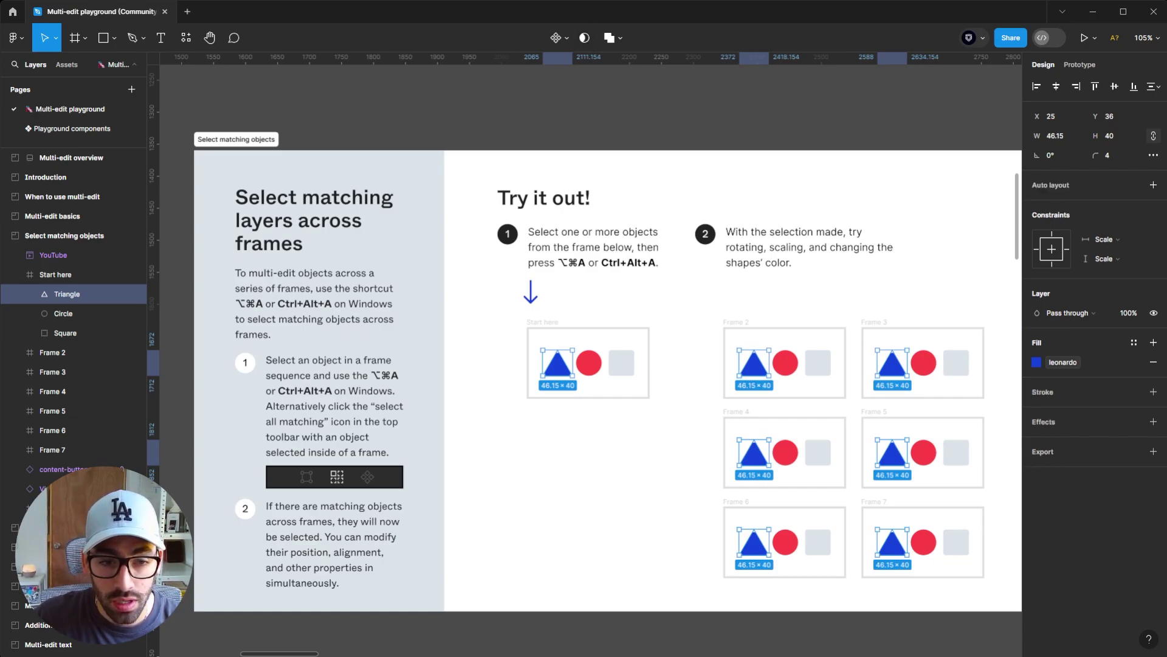
{"action": "left_click", "coordinate": [541, 395]}
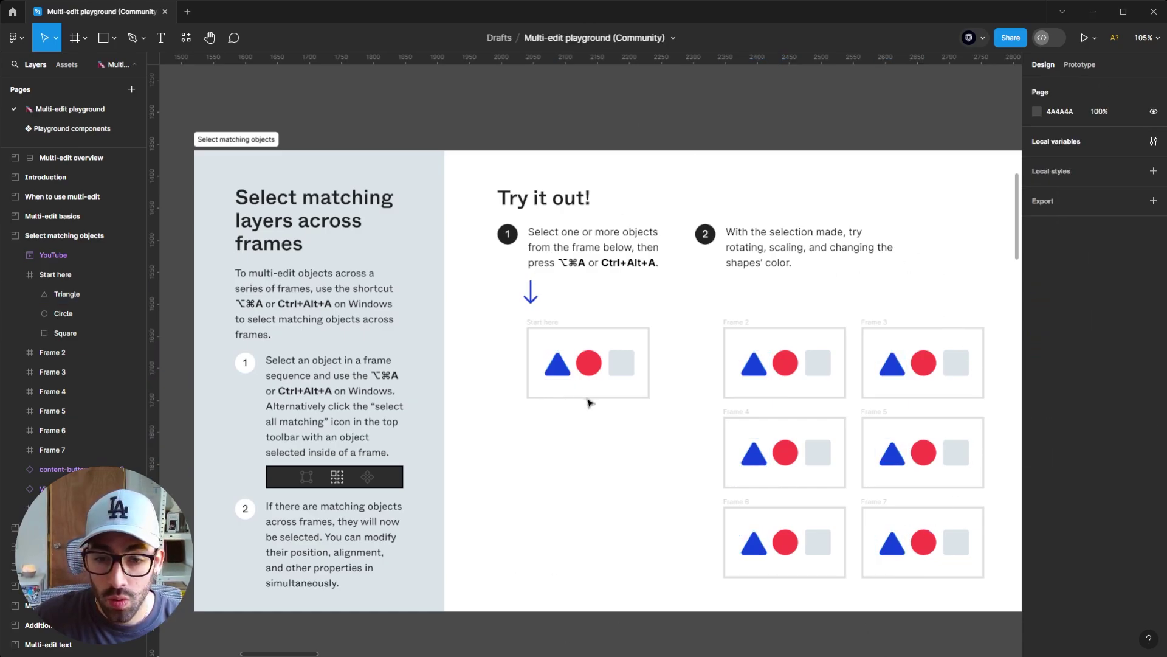
Select the triangle and square in the Start here frame with their matching layers across all frames, and clear the selection.
{"action": "left_click", "coordinate": [557, 371]}
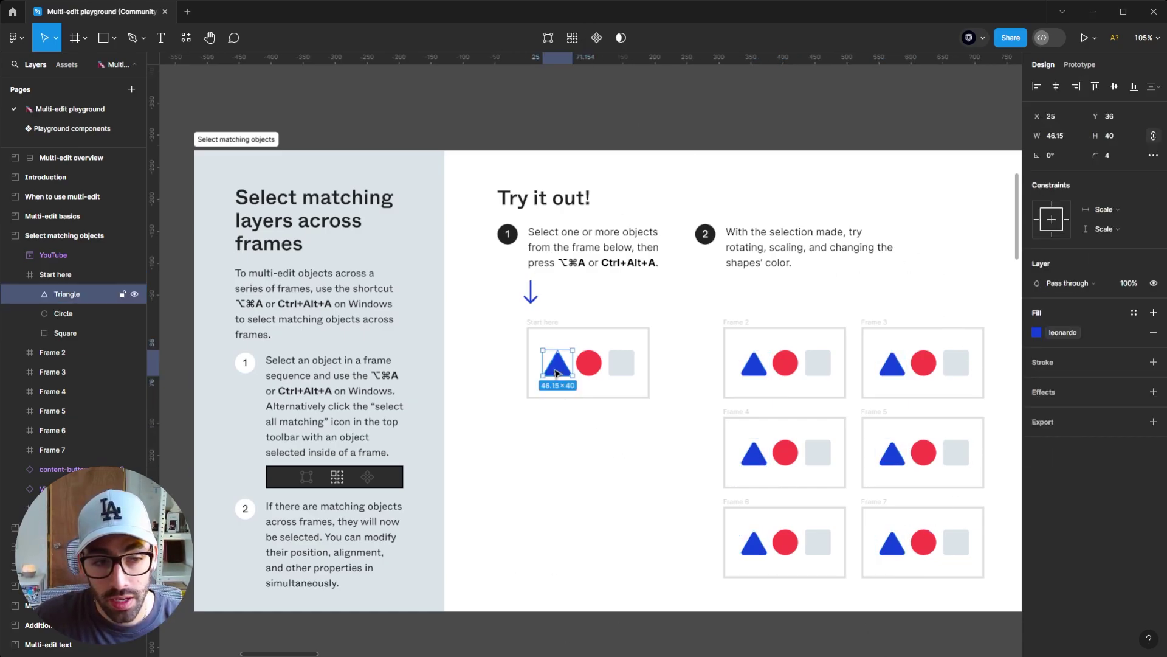
{"action": "left_click", "coordinate": [626, 373], "text": "shift"}
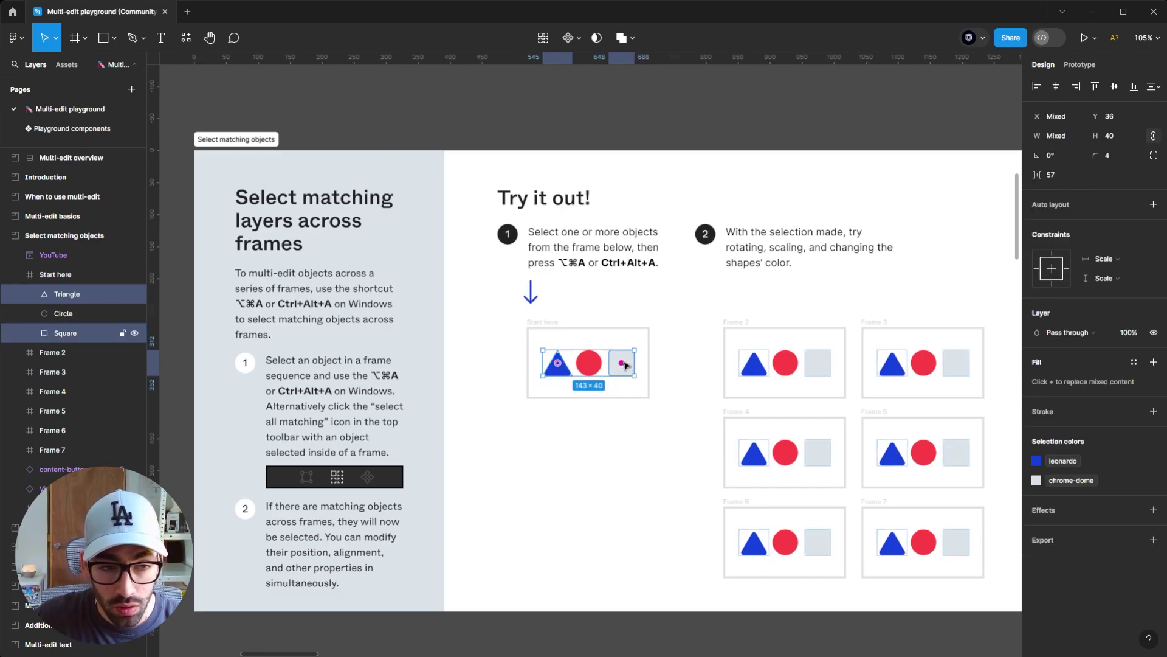
{"action": "left_click", "coordinate": [542, 38]}
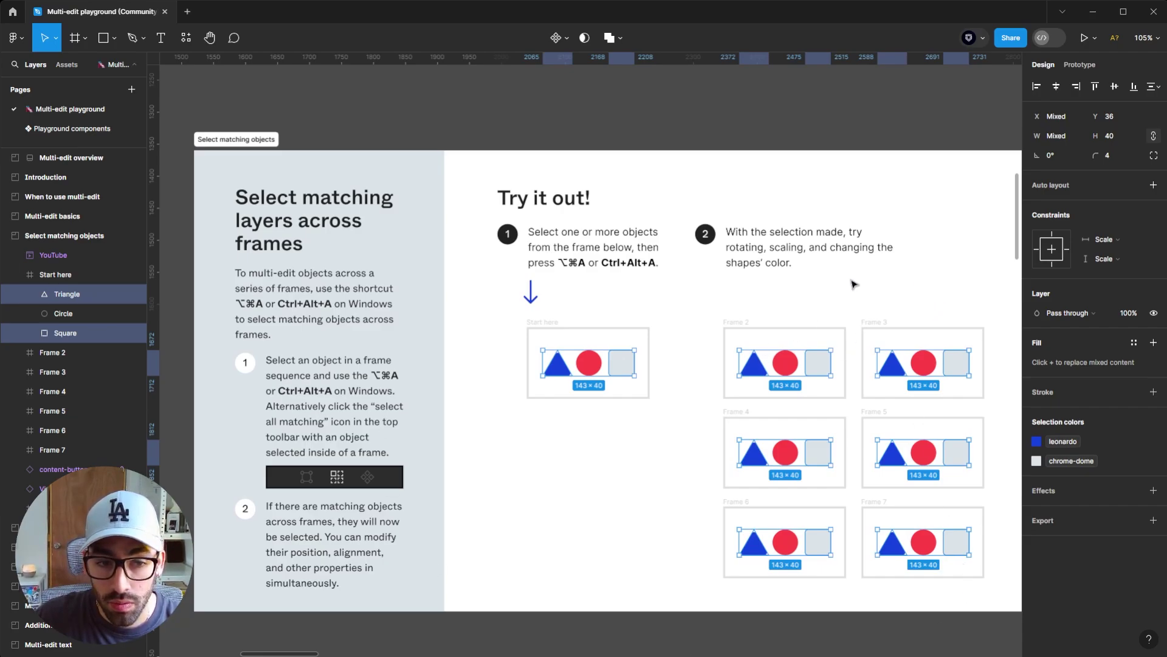
{"action": "left_click", "coordinate": [972, 252]}
Expand Frame 2 in the layer list and compare its Triangle layer with the one in Start here.
{"action": "left_click", "coordinate": [560, 371]}
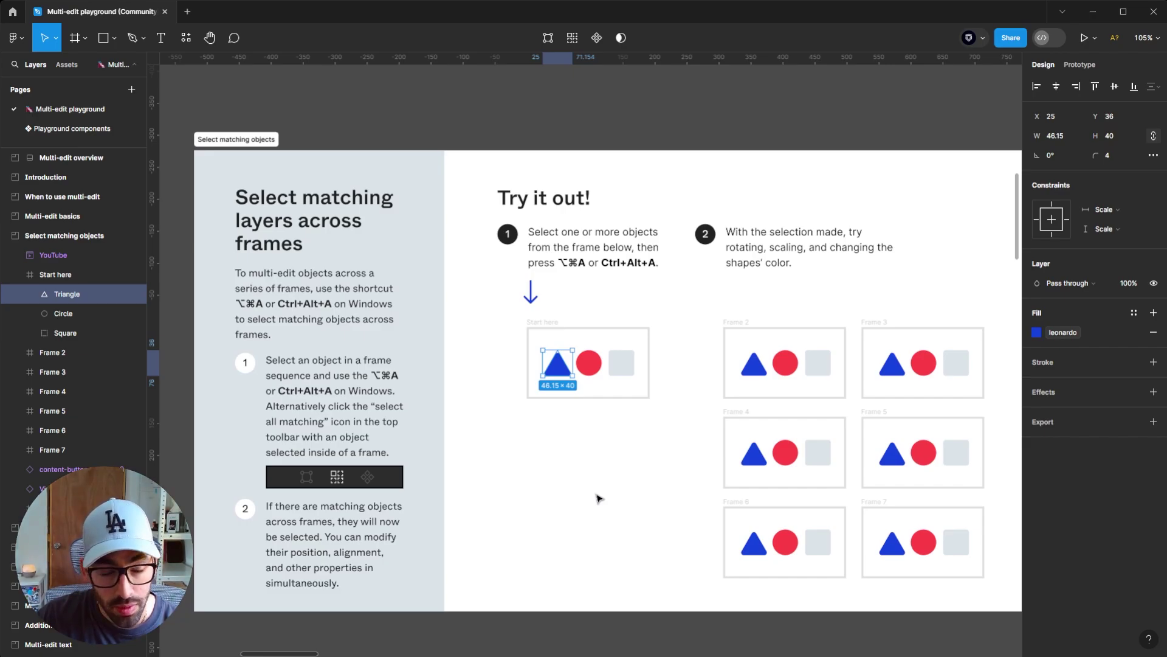
{"action": "left_click", "coordinate": [21, 352]}
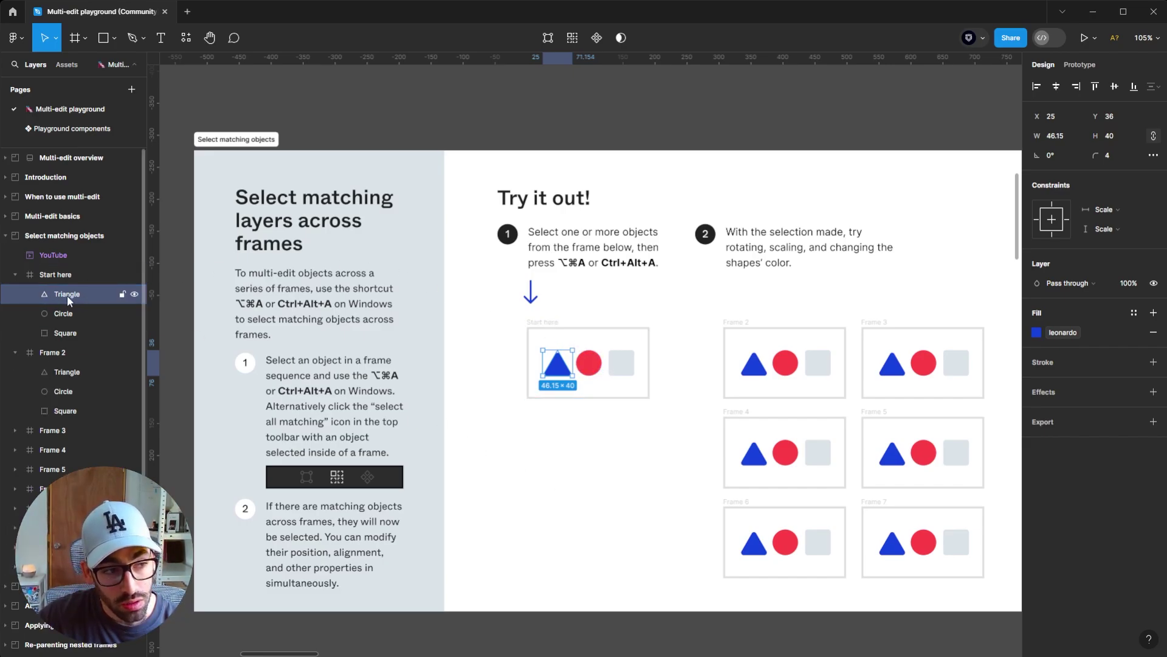
{"action": "left_click", "coordinate": [755, 370]}
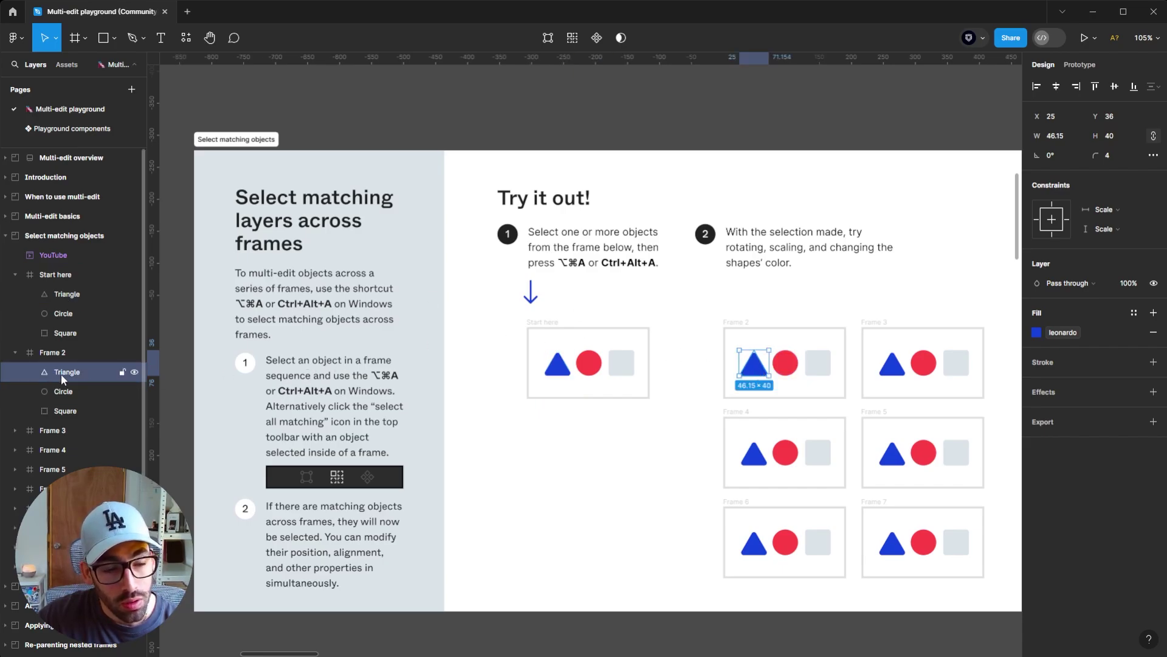
Select the Start here triangle with its matching layers in all frames and change their fill to the ray-fillet color style.
{"action": "left_click", "coordinate": [556, 364]}
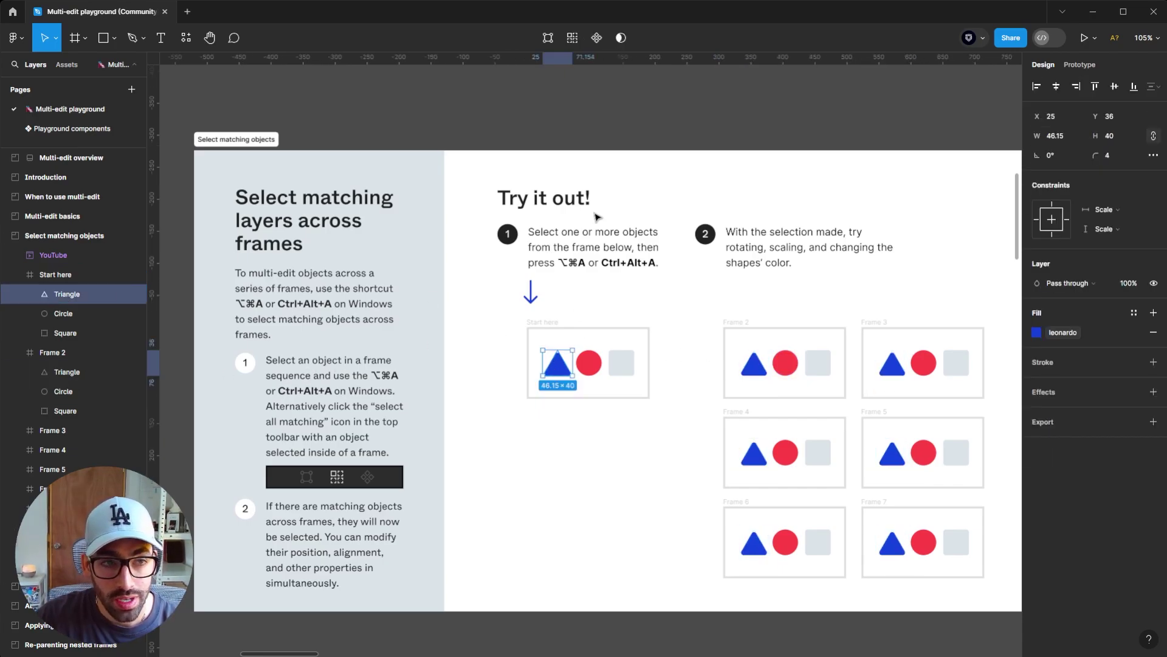
{"action": "left_click", "coordinate": [579, 38]}
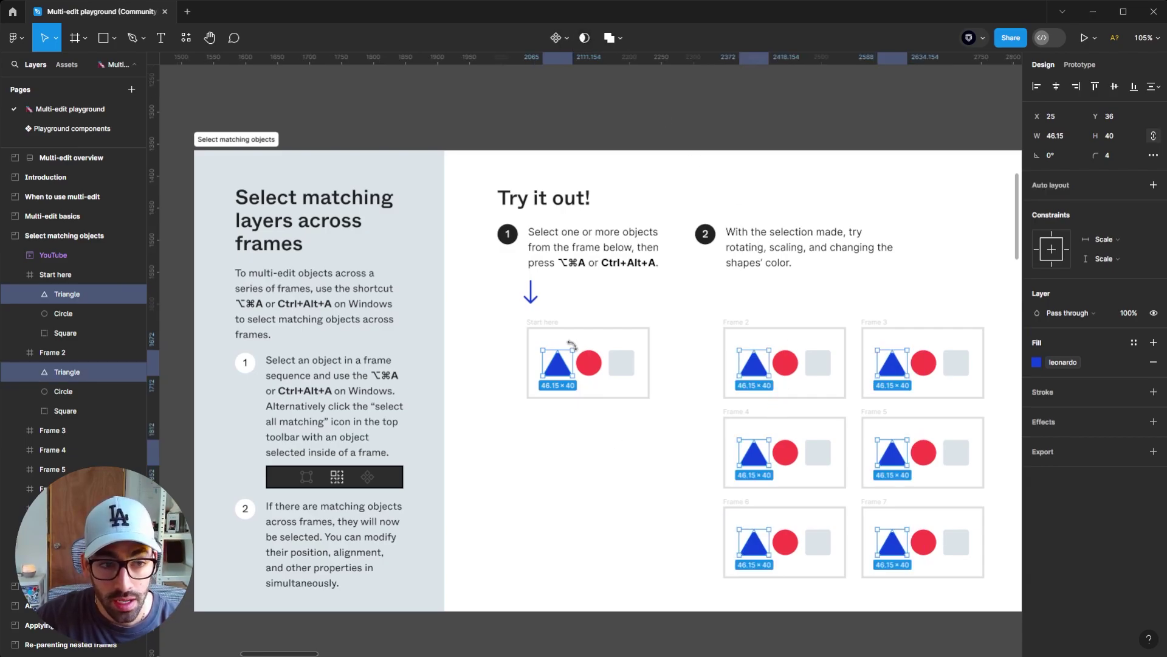
{"action": "left_click_drag", "start_coordinate": [573, 349], "coordinate": [574, 350]}
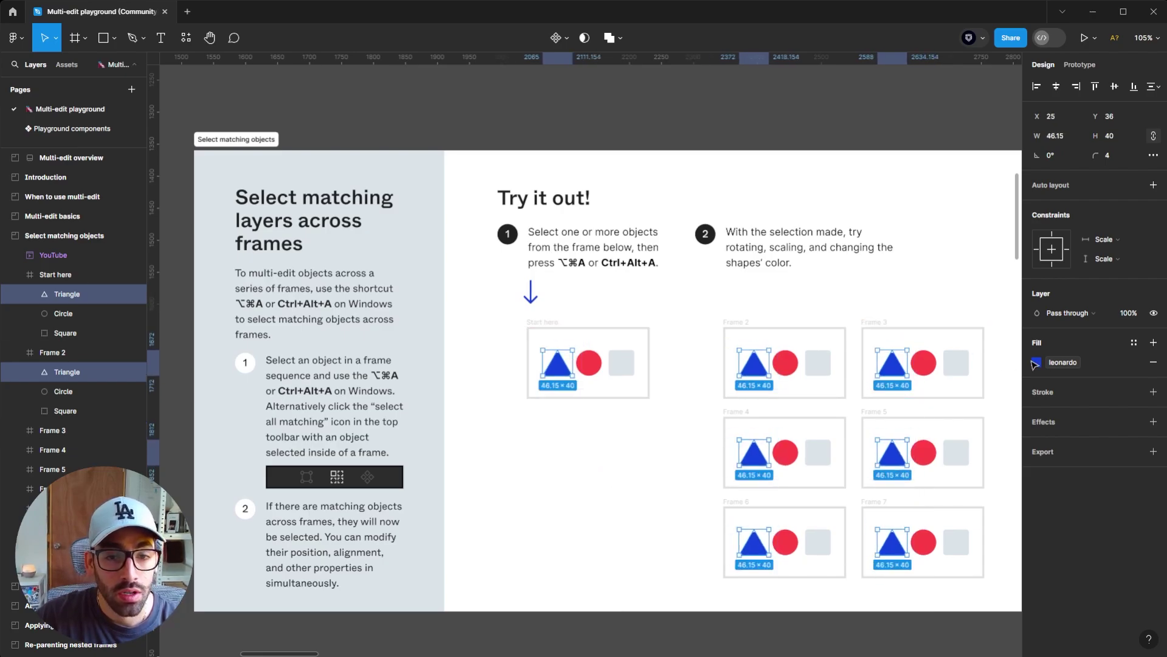
{"action": "left_click", "coordinate": [1037, 363]}
{"action": "left_click", "coordinate": [960, 450]}
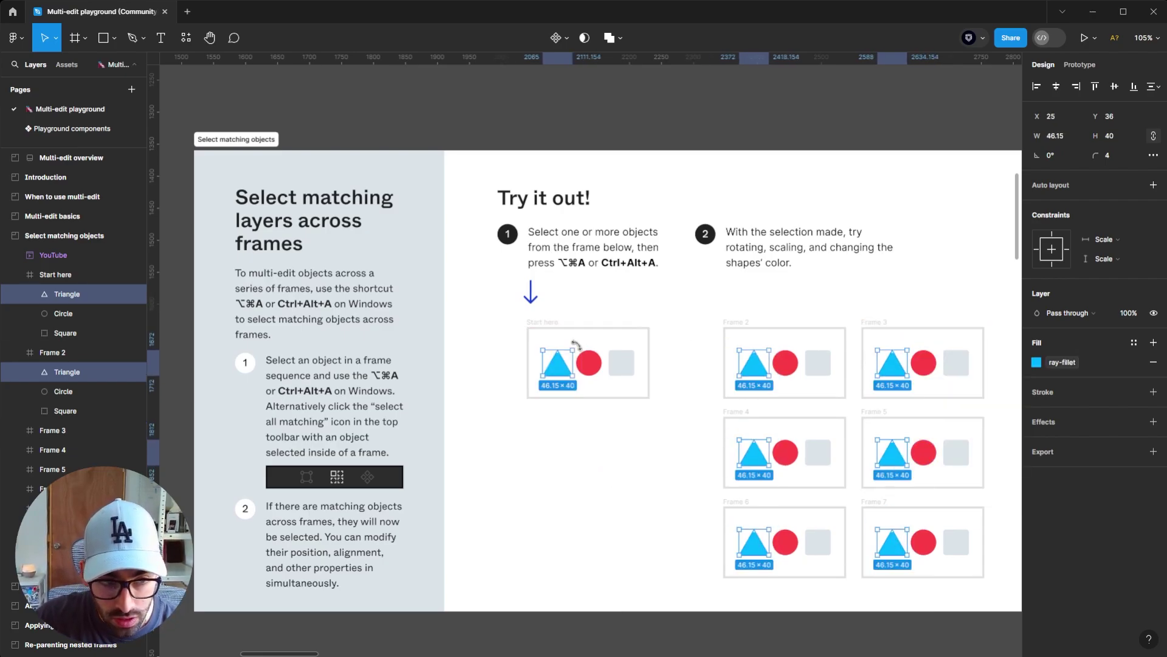
Try rotating all matching triangles about 66°, undo the rotation, and scale them up from their centers to about 58 × 50.
{"action": "left_click_drag", "start_coordinate": [576, 345], "coordinate": [547, 331]}
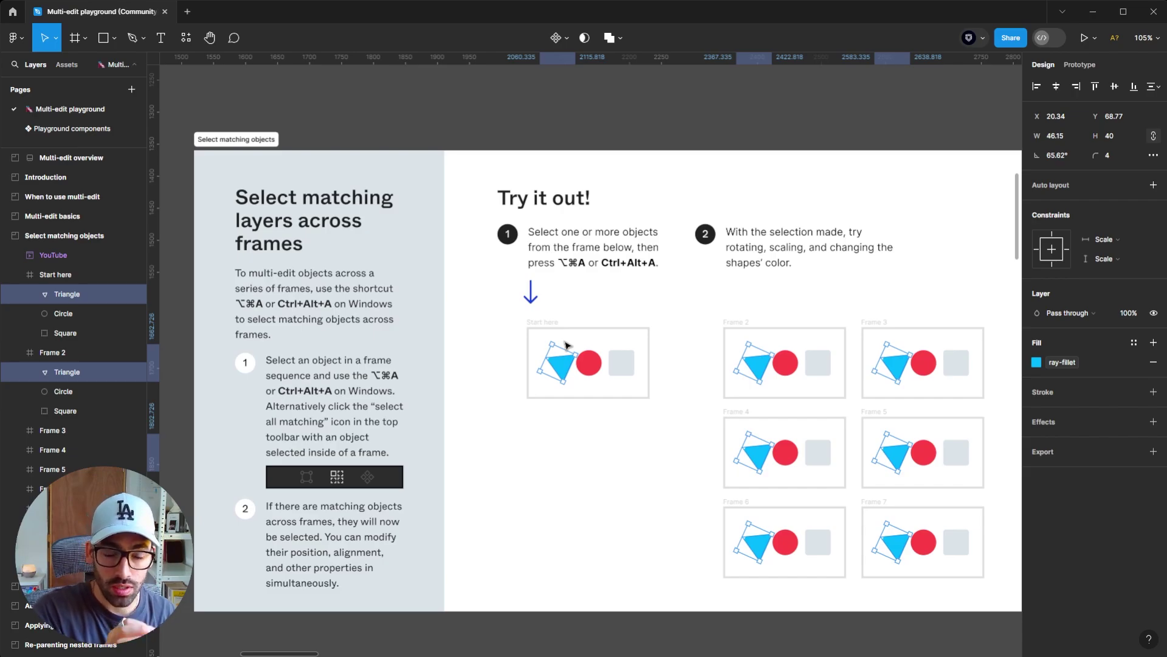
{"action": "key", "text": "ctrl+z"}
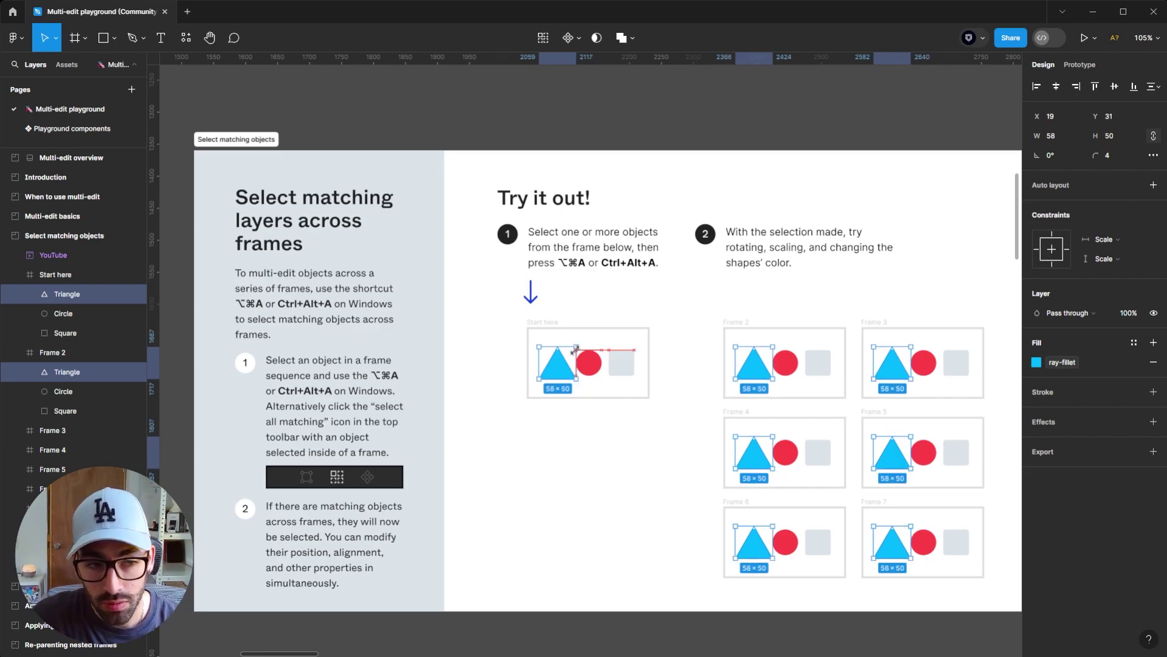
{"action": "left_click_drag", "start_coordinate": [574, 349], "coordinate": [602, 325]}
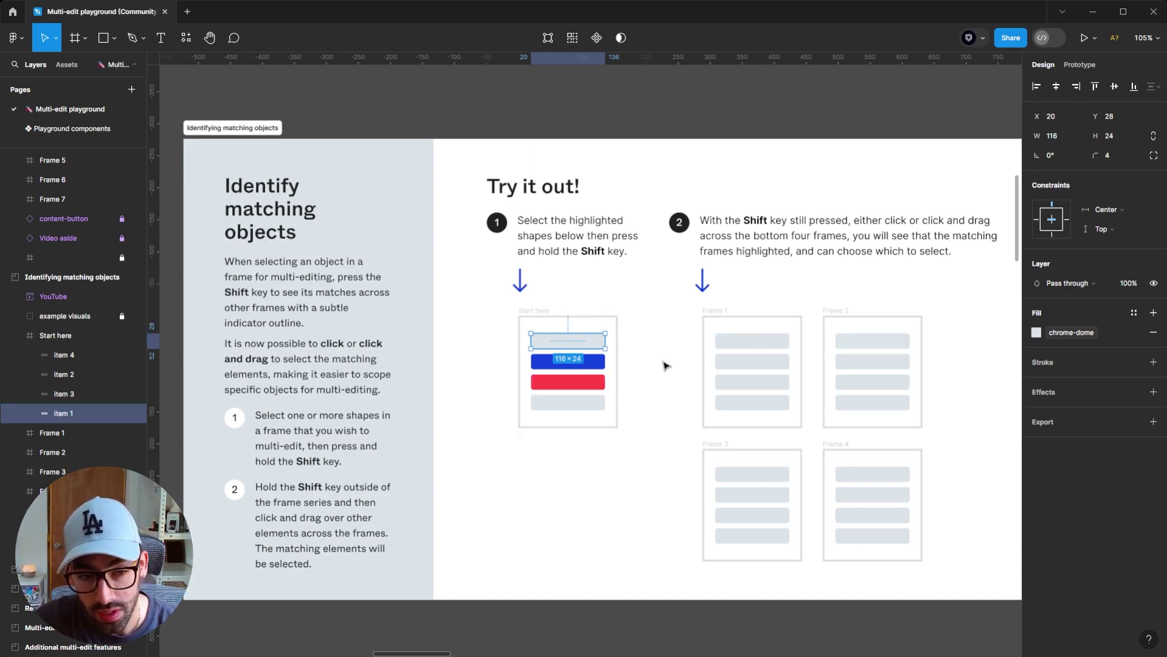
Preview the first bar's matches in the Identifying matching objects exercise, adding and removing the blue bar, and clear the selection.
{"action": "key", "text": "shift"}
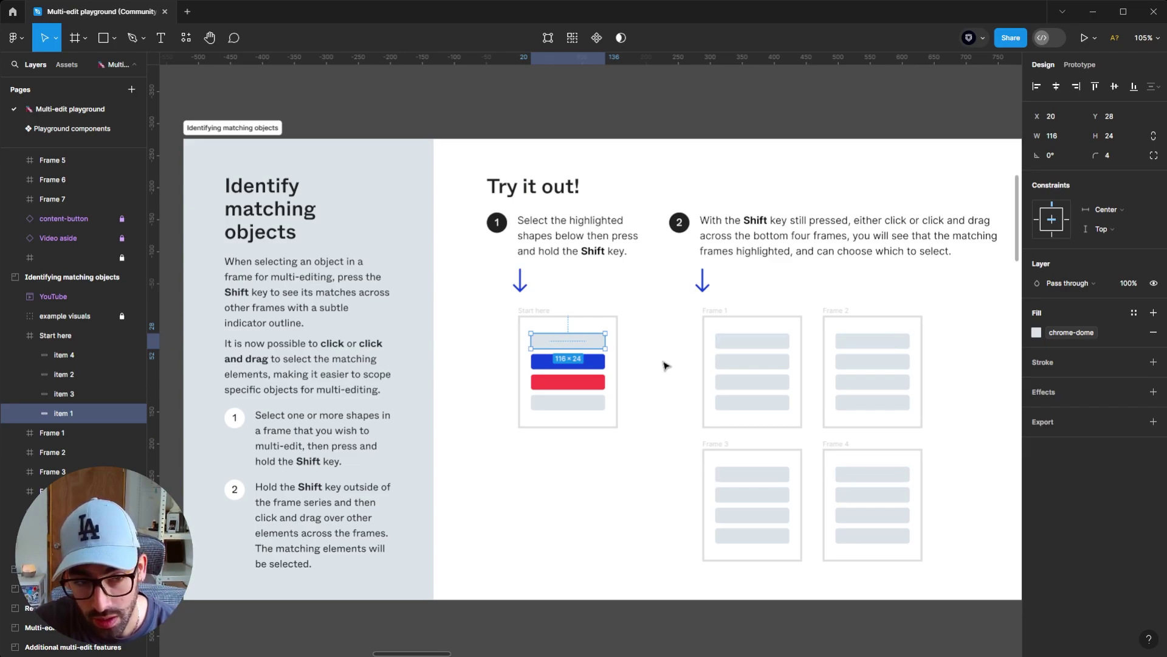
{"action": "left_click", "coordinate": [588, 368], "text": "shift"}
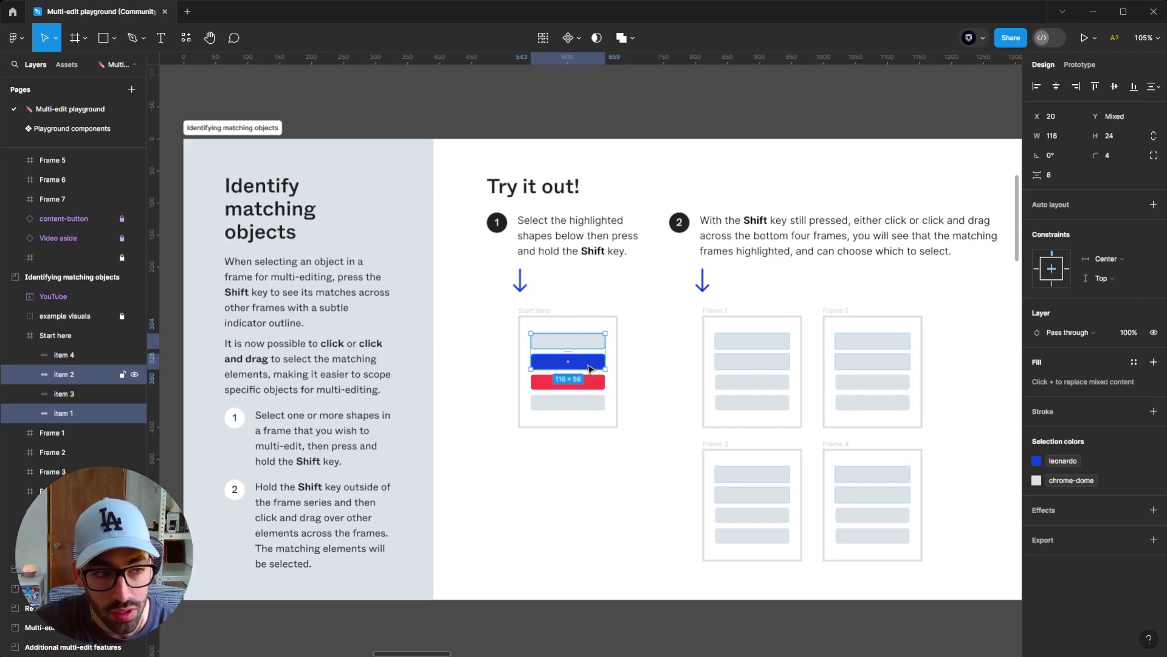
{"action": "left_click", "coordinate": [588, 368], "text": "shift"}
{"action": "scroll", "coordinate": [561, 382], "scroll_direction": "right", "scroll_amount": 3}
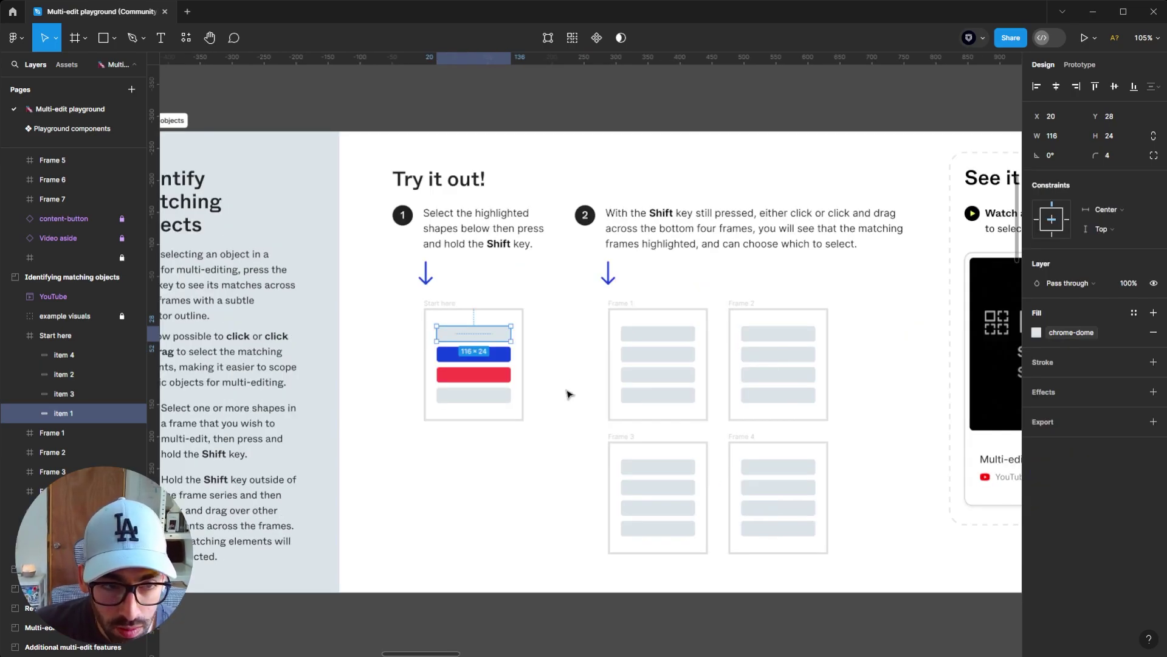
{"action": "left_click", "coordinate": [473, 373], "text": "shift"}
{"action": "key", "text": "Escape"}
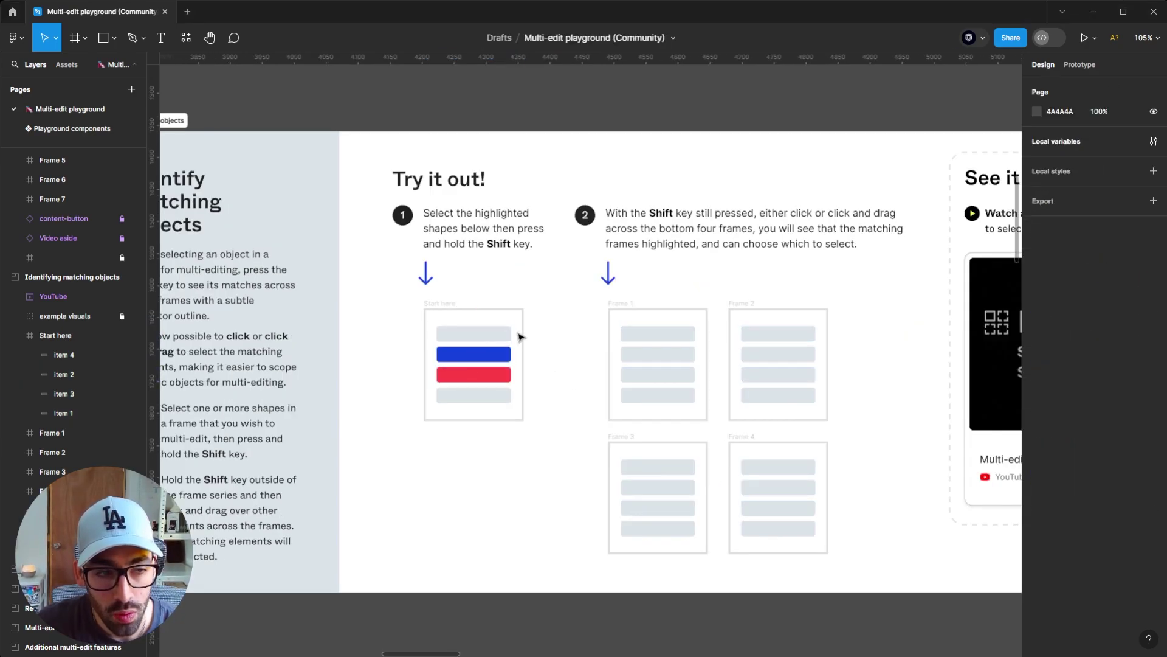
Select the first gray bar and the red bar in Start here, along with their matching layers in Frames 1 to 4.
{"action": "left_click", "coordinate": [503, 334]}
{"action": "key", "text": "shift"}
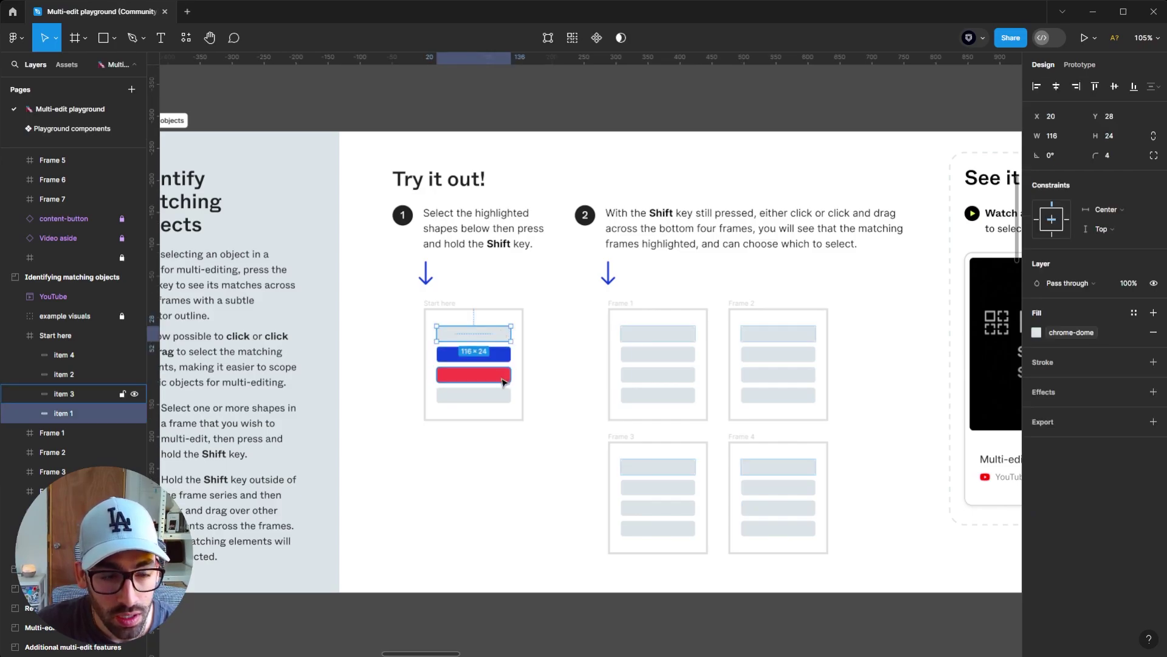
{"action": "left_click", "coordinate": [503, 381], "text": "shift"}
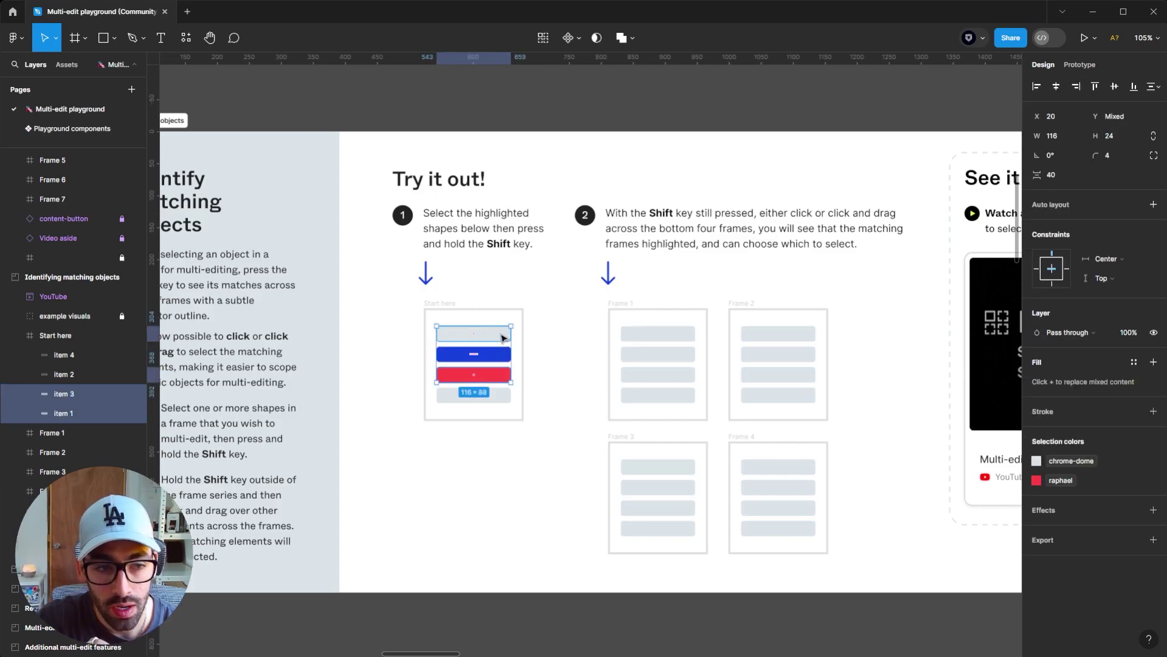
{"action": "key", "text": "shift"}
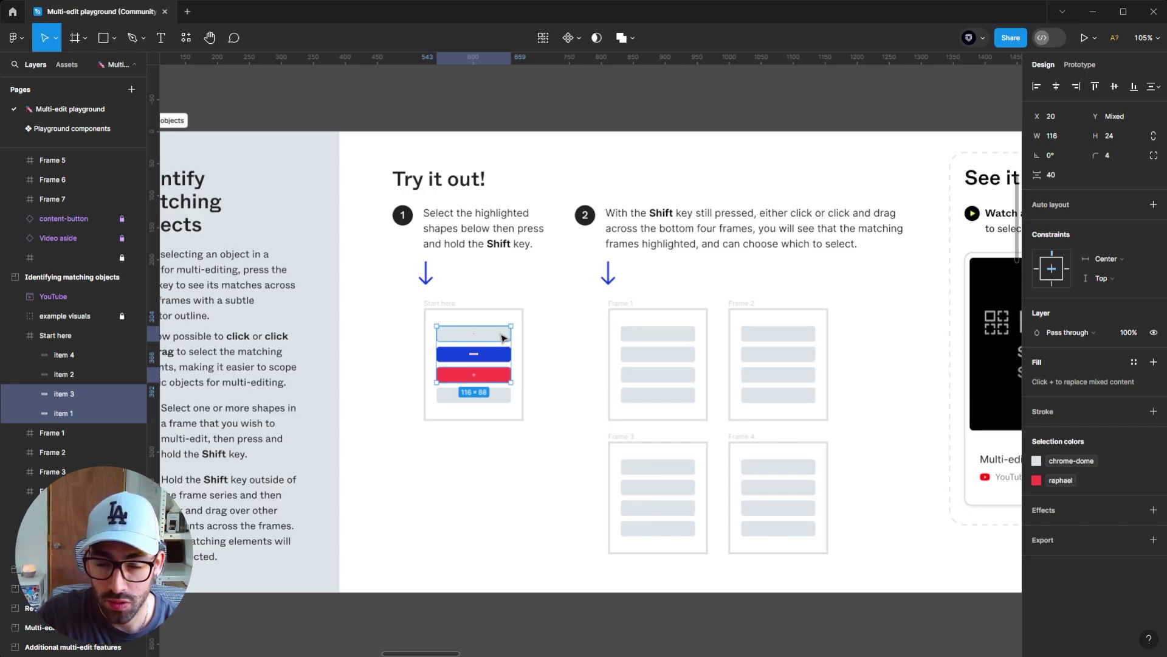
{"action": "left_click", "coordinate": [543, 39]}
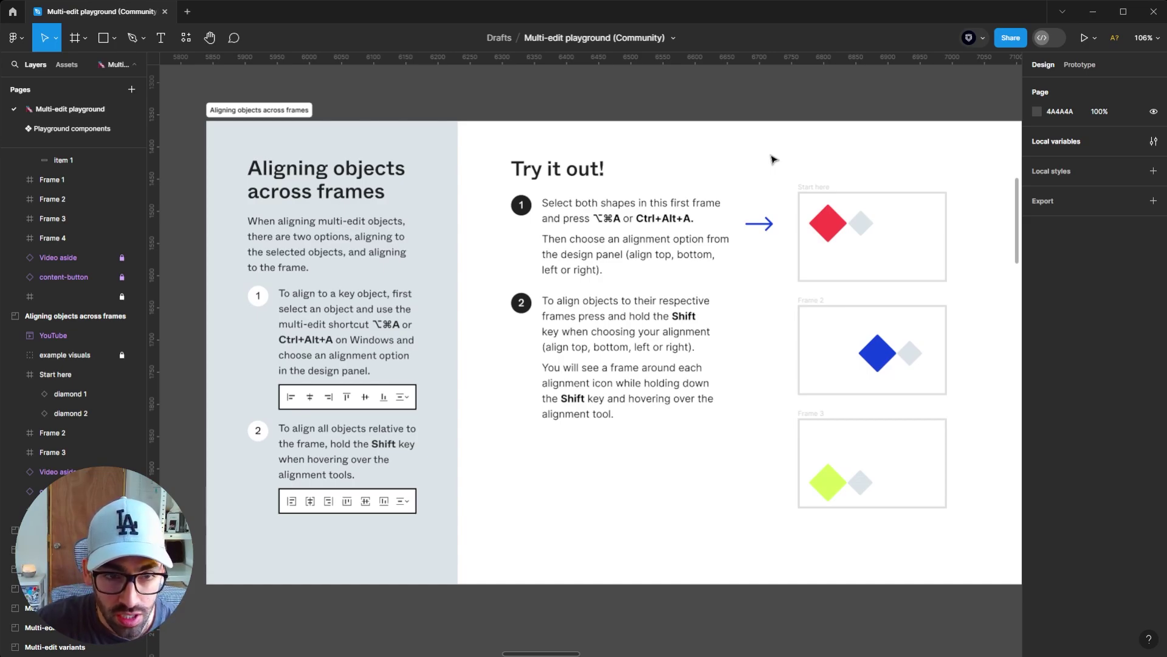
Select both diamonds in Start here with their matches in all frames, try left-aligning them as objects, and undo the alignment.
{"action": "left_click_drag", "start_coordinate": [913, 254], "coordinate": [823, 227]}
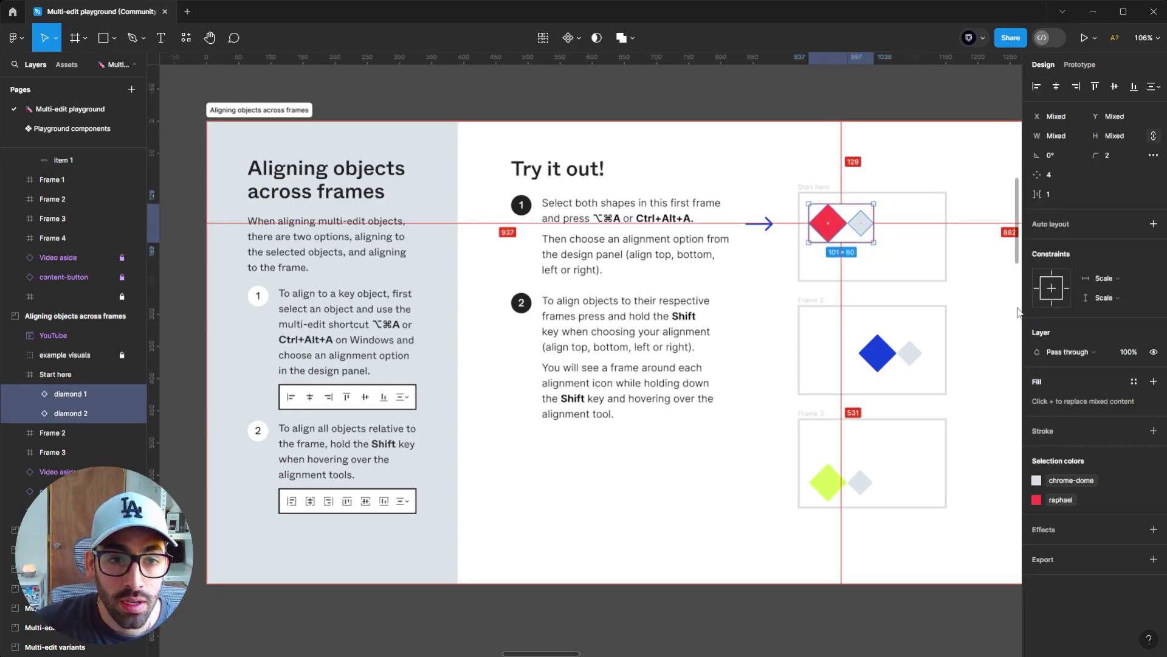
{"action": "key", "text": "ctrl+alt+a"}
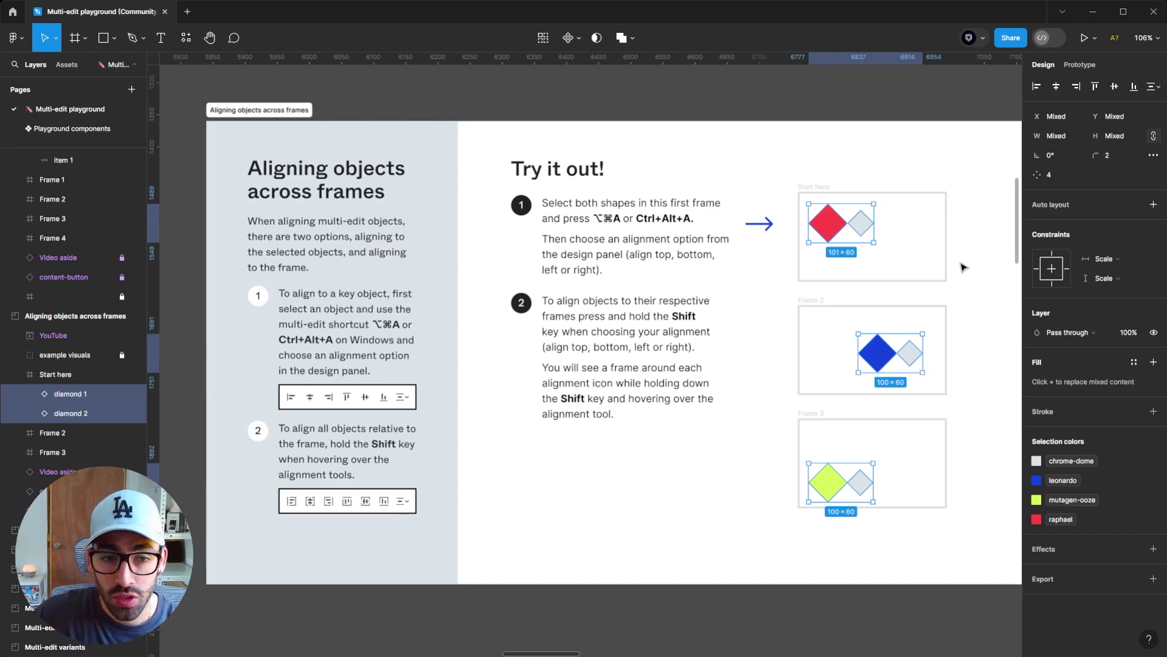
{"action": "left_click", "coordinate": [1037, 89]}
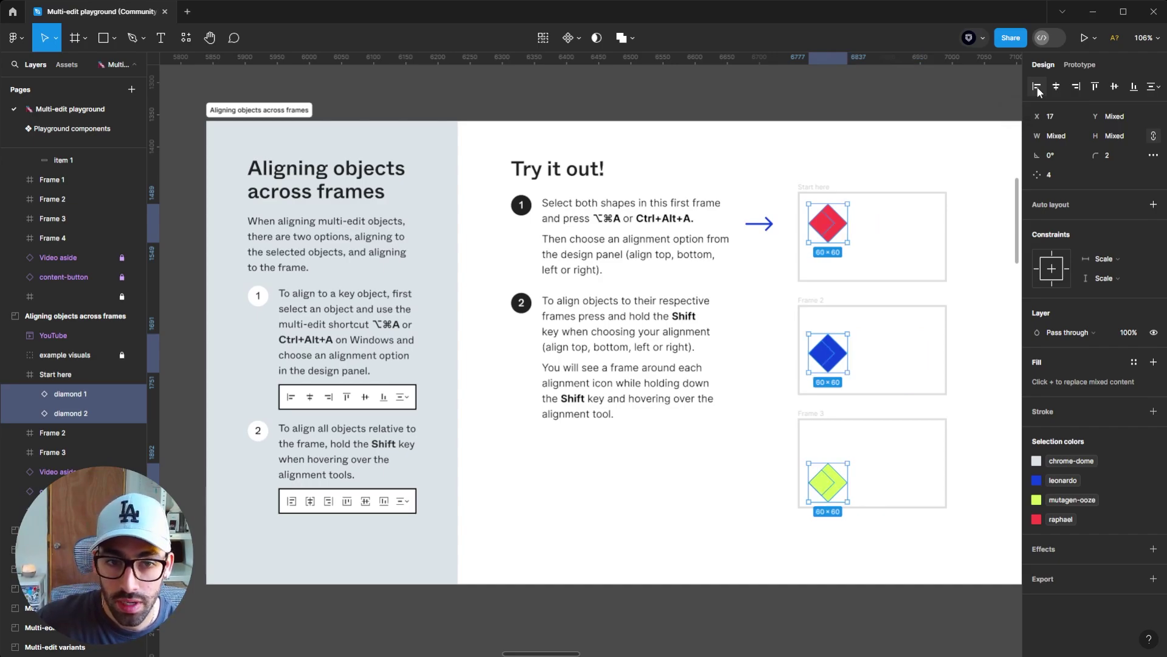
{"action": "key", "text": "ctrl+z"}
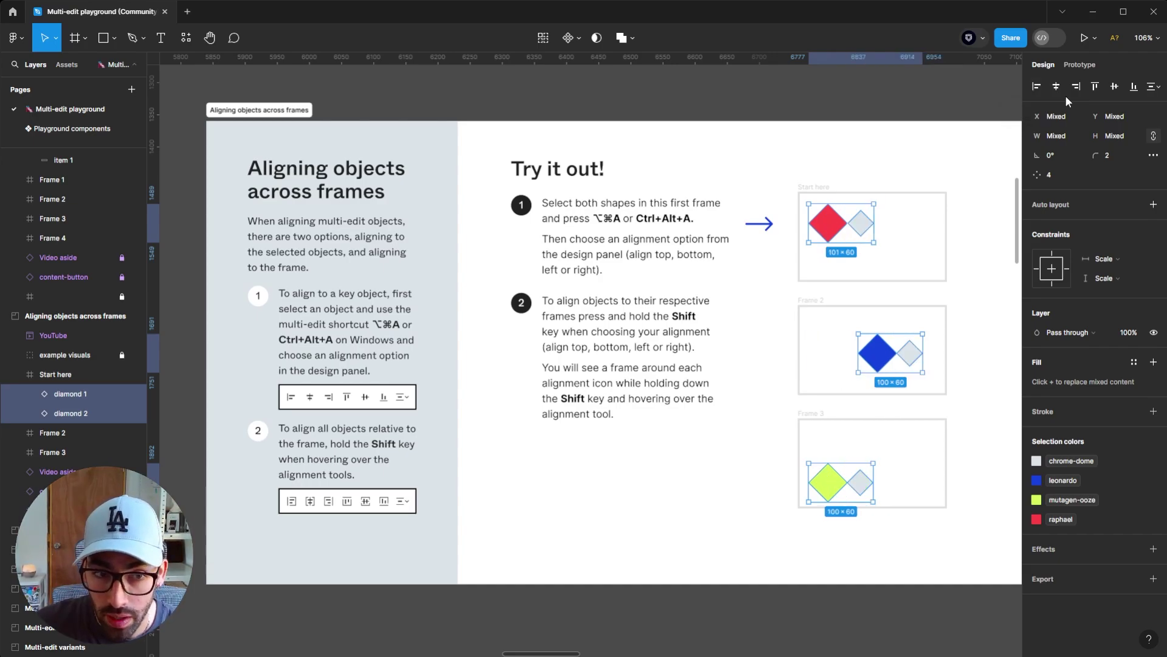
Align all selected diamonds to the left edges of their respective frames.
{"action": "key", "text": "shift"}
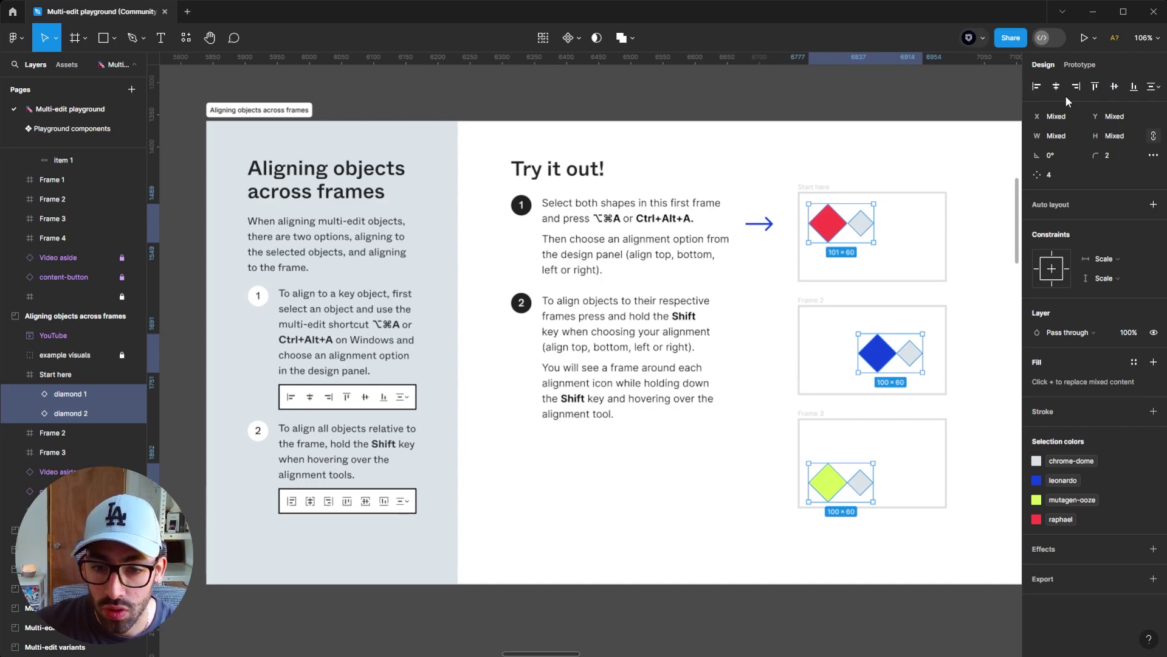
{"action": "key", "text": "shift"}
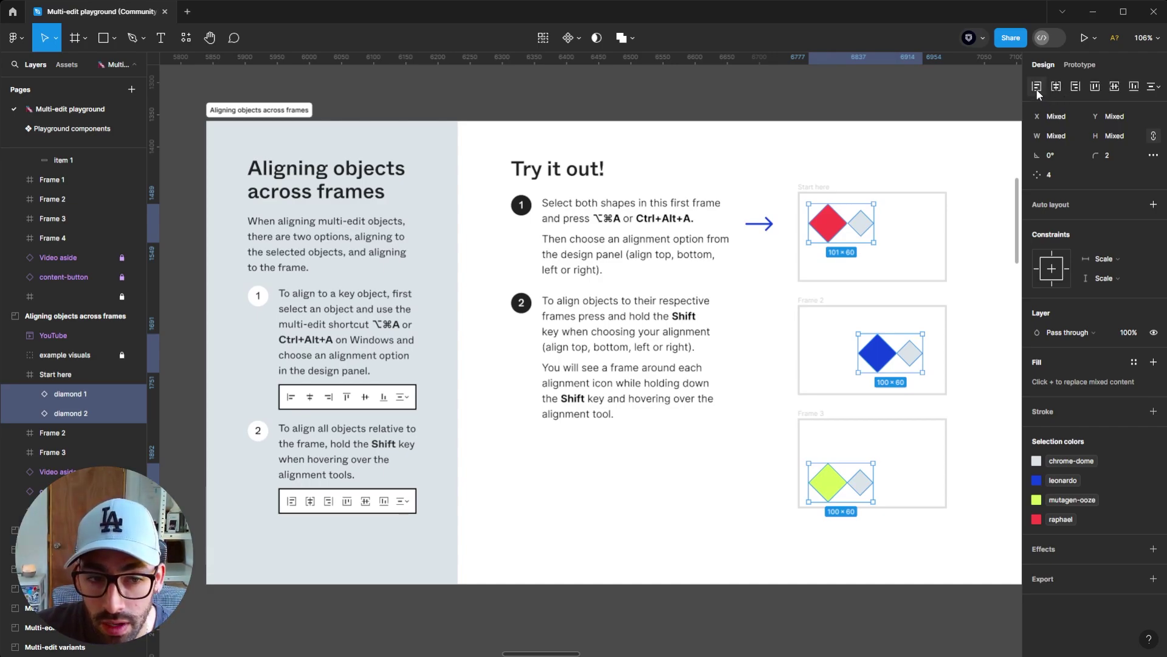
{"action": "left_click", "coordinate": [1035, 89], "text": "shift"}
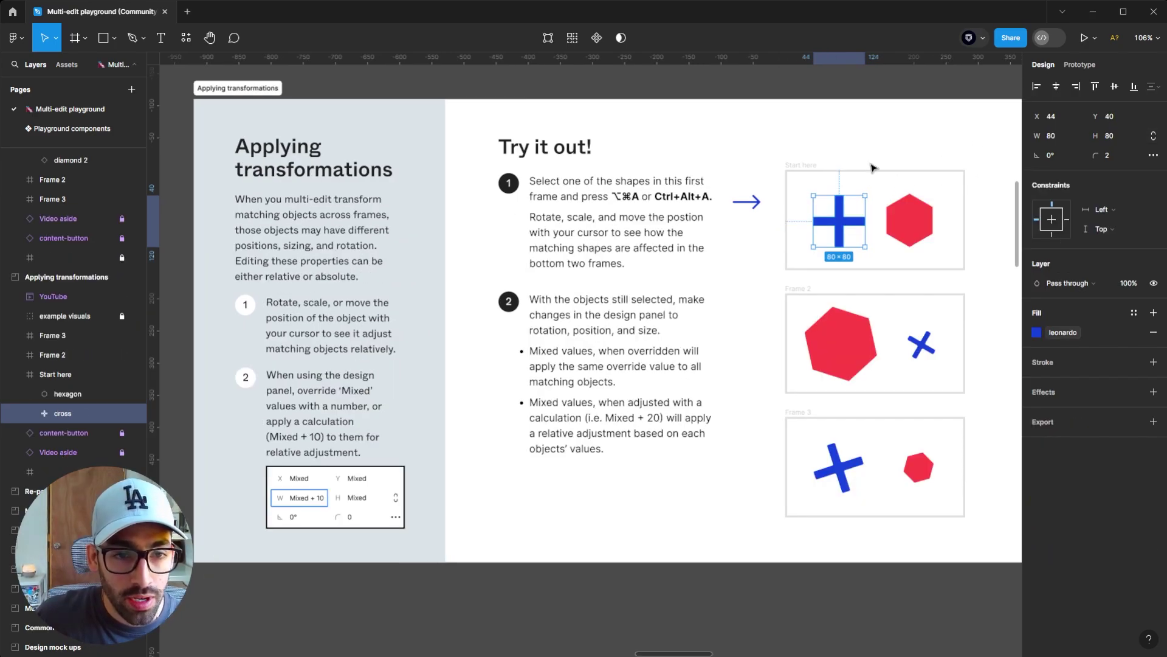
Try rotating the matching crosses together across all three frames, and try scaling the matching red hexagons.
{"action": "key", "text": "ctrl+alt+a"}
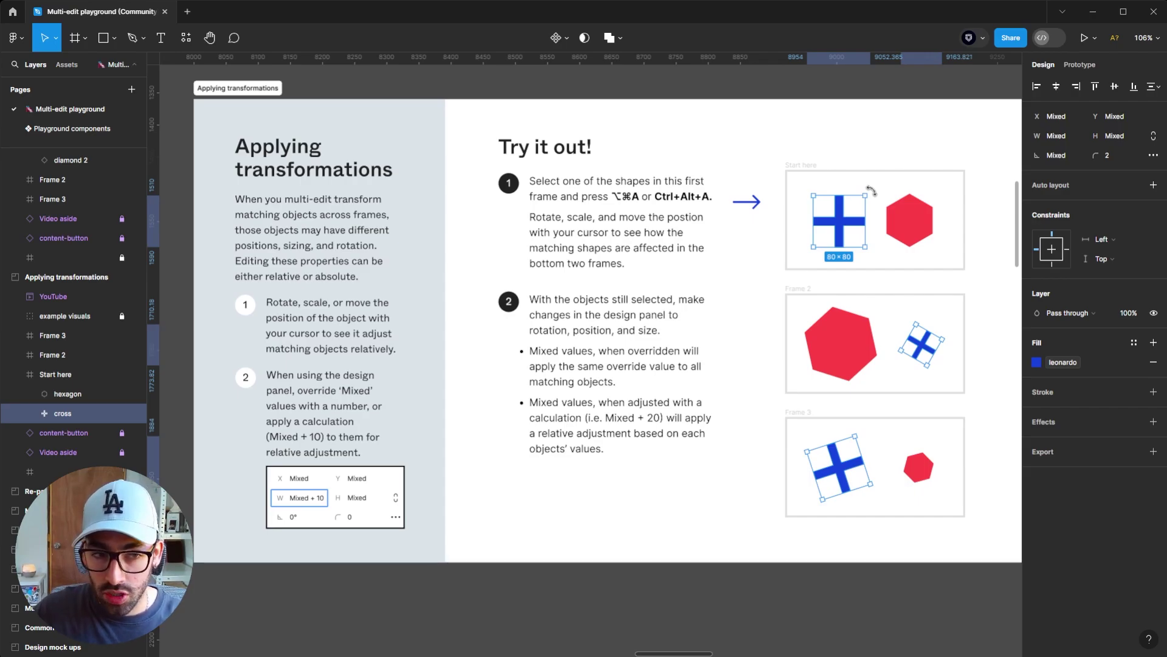
{"action": "left_click_drag", "start_coordinate": [870, 191], "coordinate": [854, 250]}
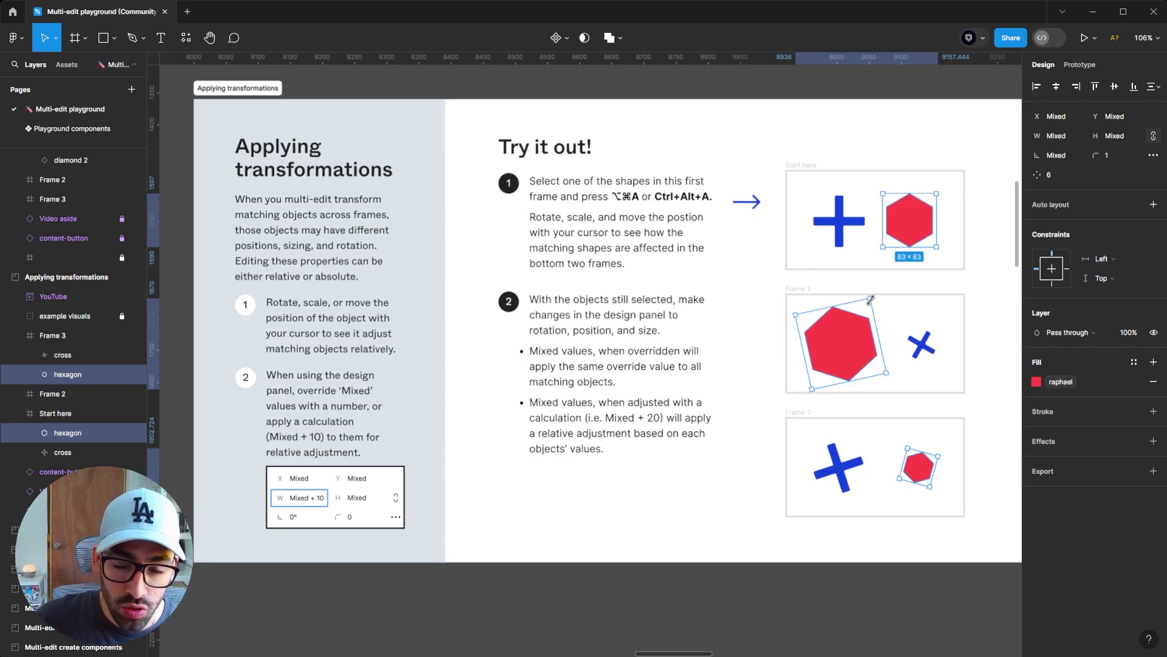
{"action": "left_click_drag", "start_coordinate": [870, 299], "coordinate": [883, 272]}
Select the blue cross in Start here with its matches in all frames and try an absolute rotation of 45°.
{"action": "left_click", "coordinate": [853, 230]}
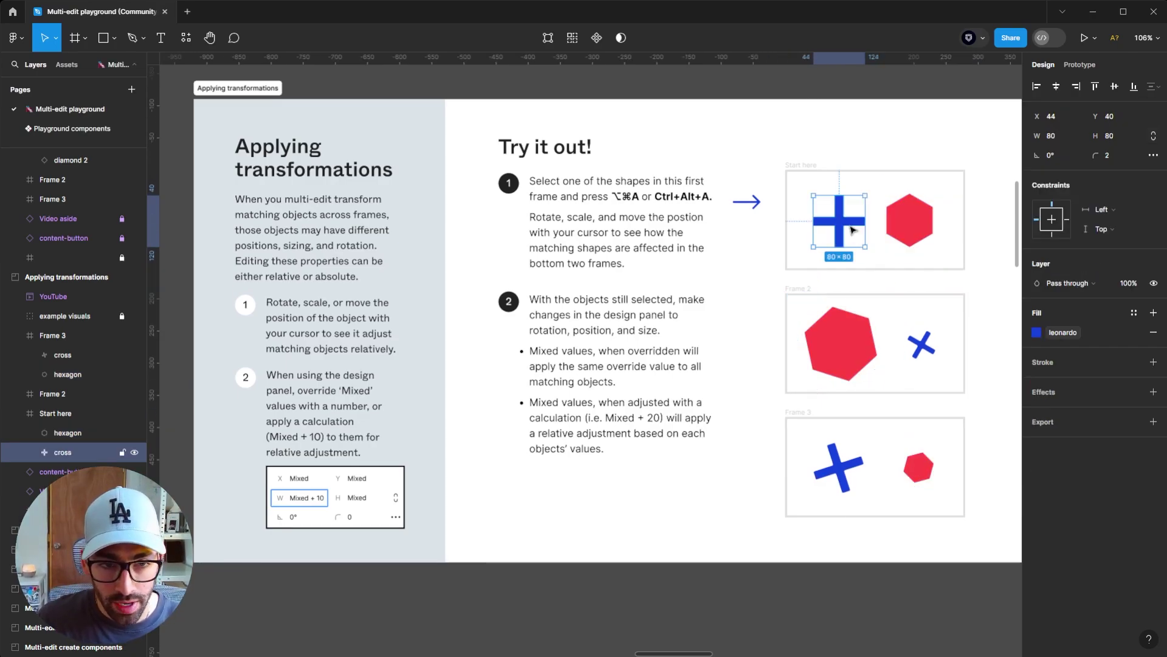
{"action": "key", "text": "ctrl+alt+a"}
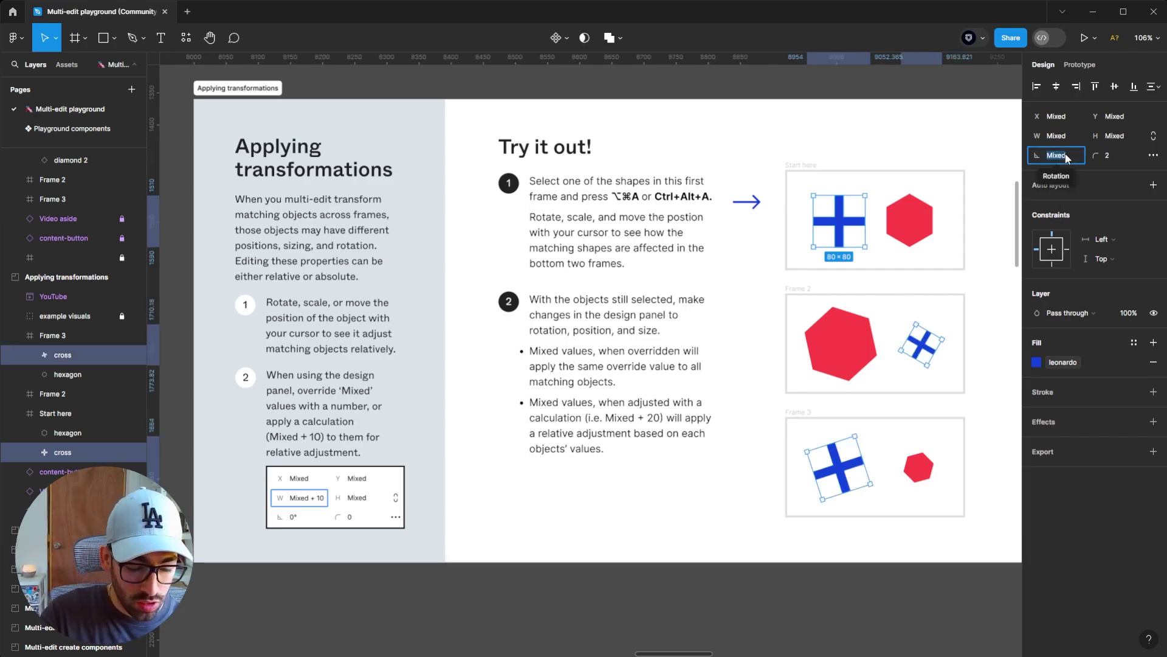
{"action": "type", "text": "45"}
{"action": "key", "text": "Return"}
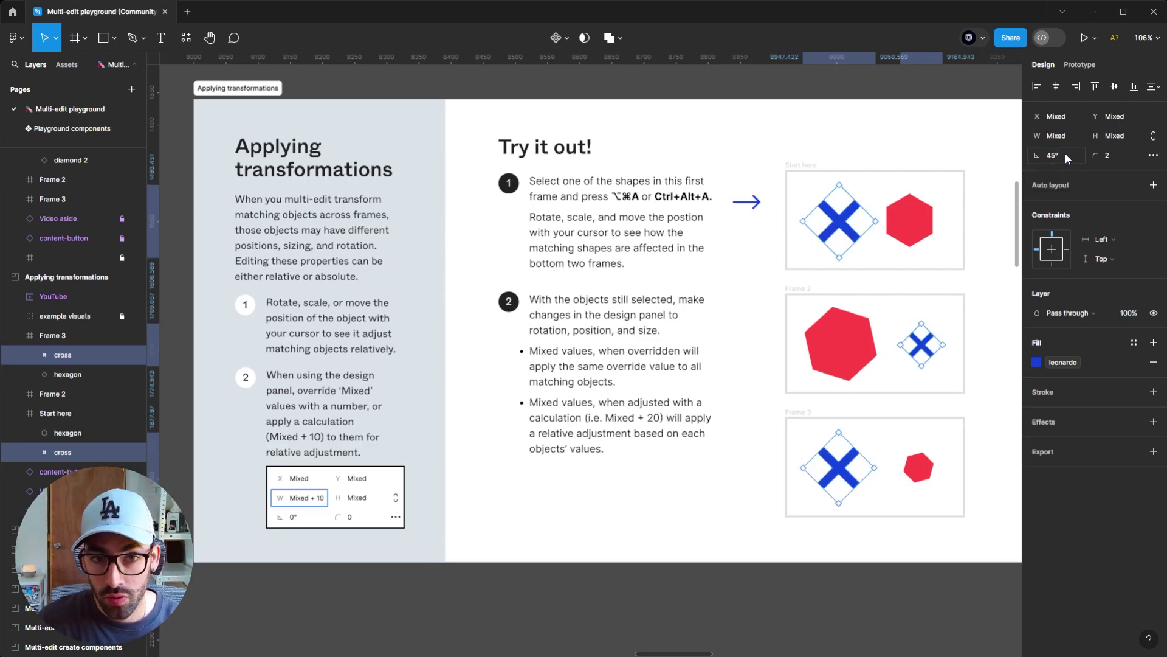
Undo the absolute rotation and apply a relative rotation of +45 to all the selected crosses.
{"action": "left_click", "coordinate": [1076, 155]}
{"action": "key", "text": "ctrl+z"}
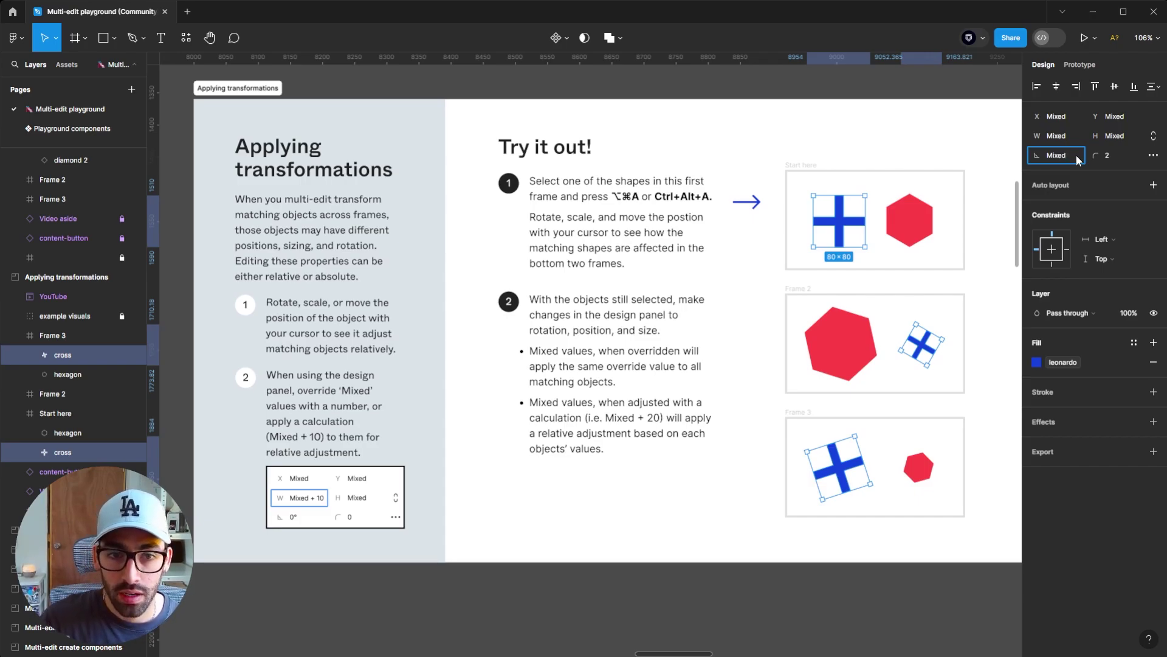
{"action": "type", "text": "+45"}
{"action": "key", "text": "Return"}
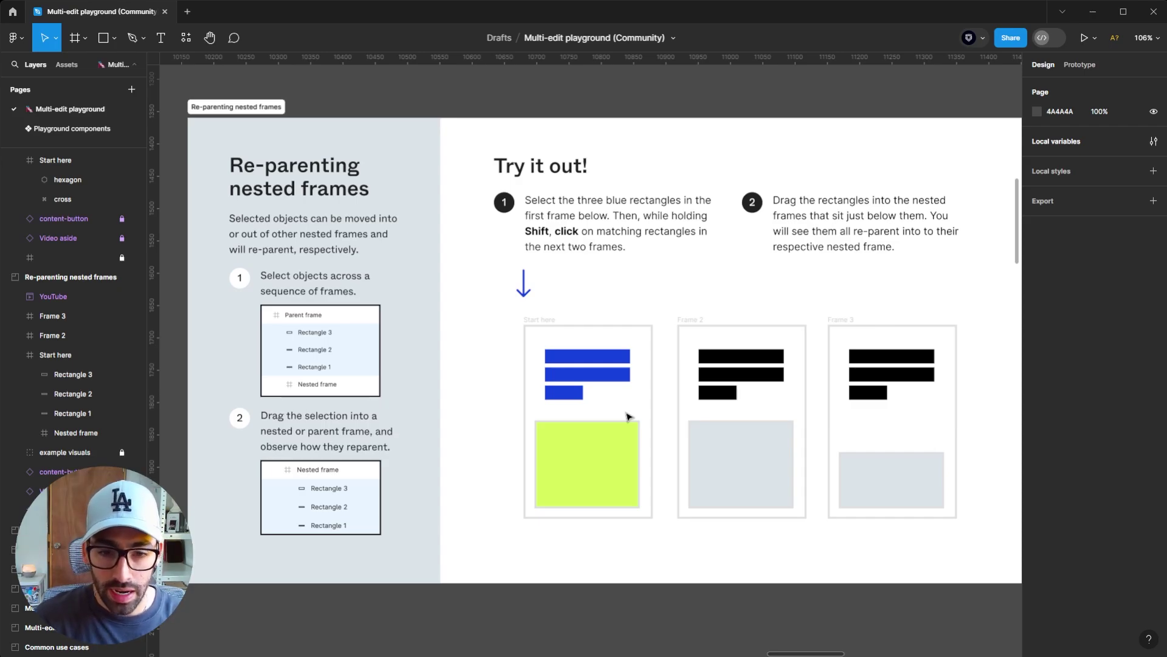
Select the three blue rectangles in Start here together with the matching rectangles in Frames 2 and 3.
{"action": "left_click", "coordinate": [542, 338]}
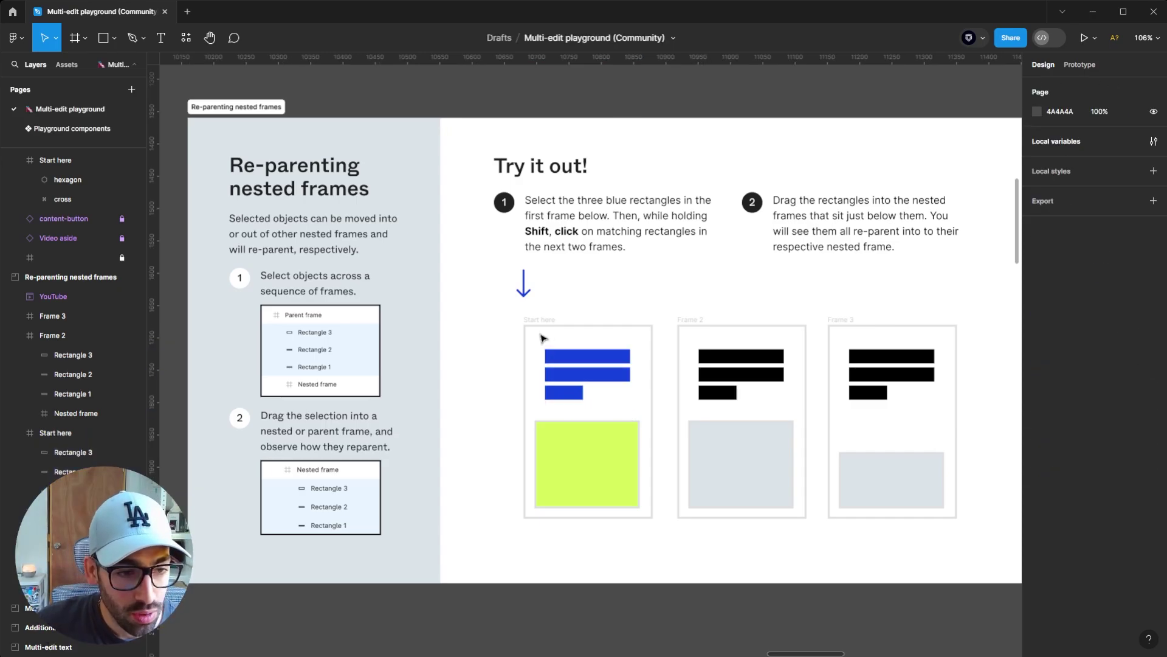
{"action": "left_click_drag", "start_coordinate": [541, 333], "coordinate": [638, 401]}
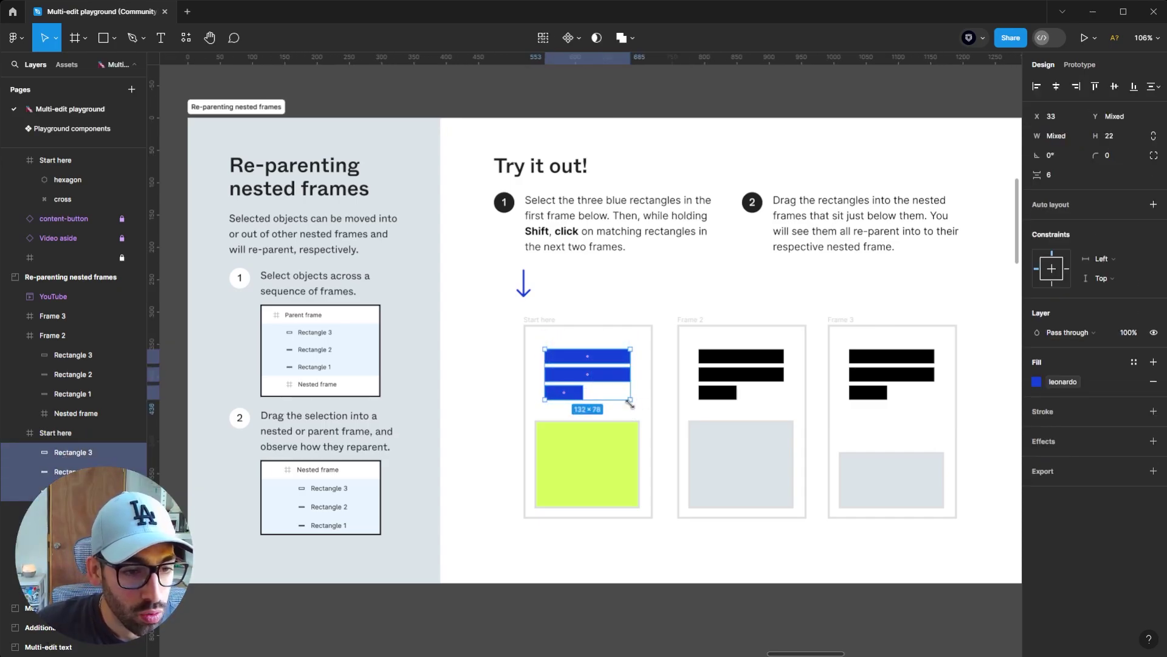
{"action": "key", "text": "ctrl+alt+a"}
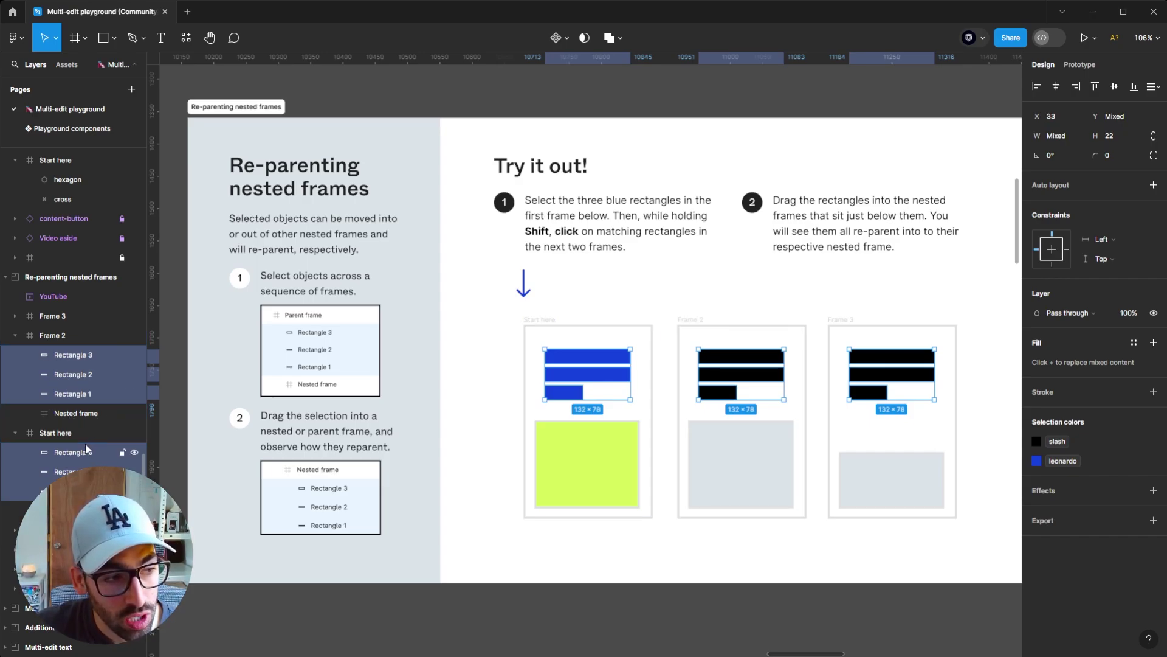
Move the selected rectangles into the nested frames below them and back out into their parent frames.
{"action": "scroll", "coordinate": [85, 443], "scroll_direction": "up", "scroll_amount": 4}
{"action": "scroll", "coordinate": [85, 443], "scroll_direction": "down", "scroll_amount": 8}
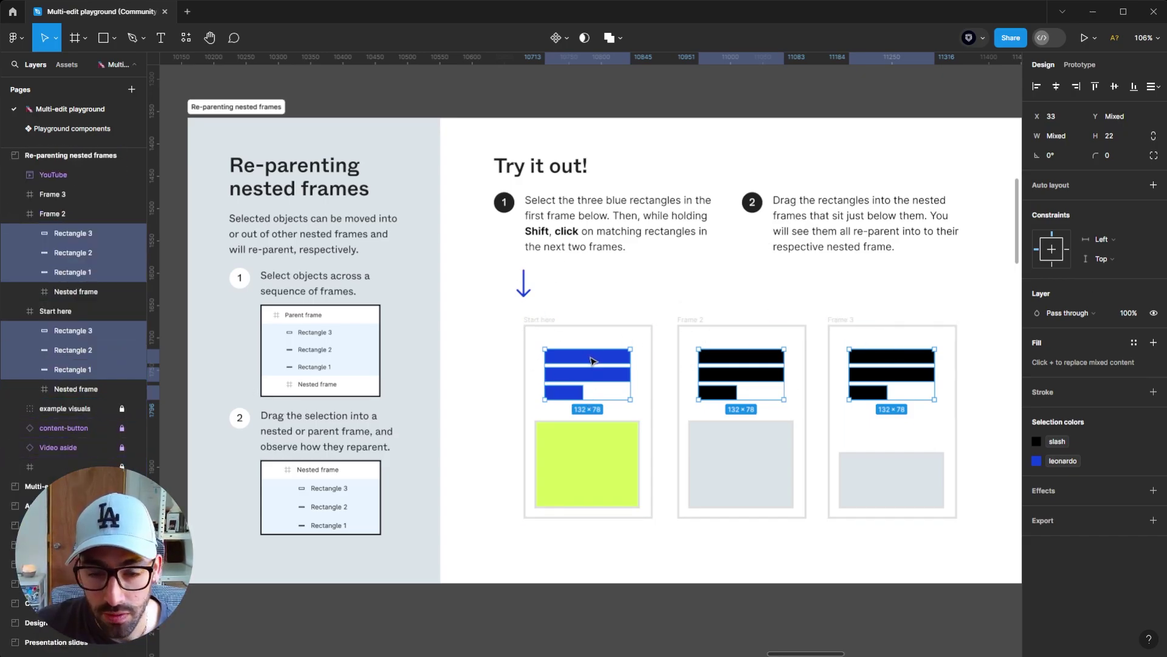
{"action": "left_click_drag", "start_coordinate": [593, 360], "coordinate": [593, 446]}
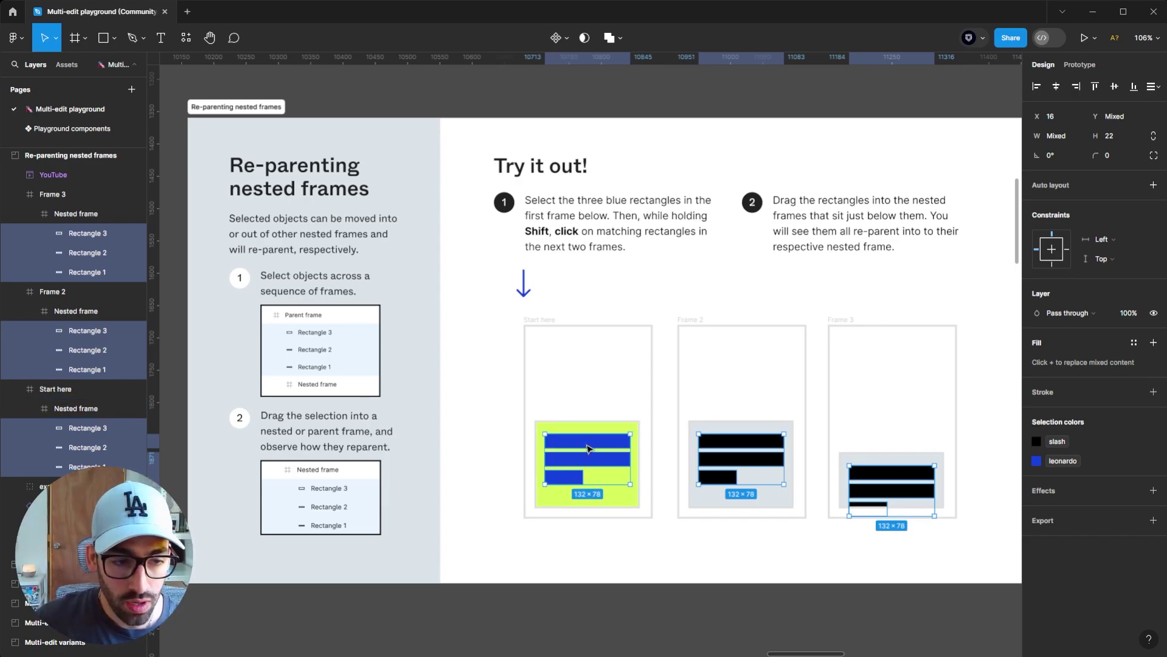
{"action": "left_click_drag", "start_coordinate": [587, 448], "coordinate": [575, 369]}
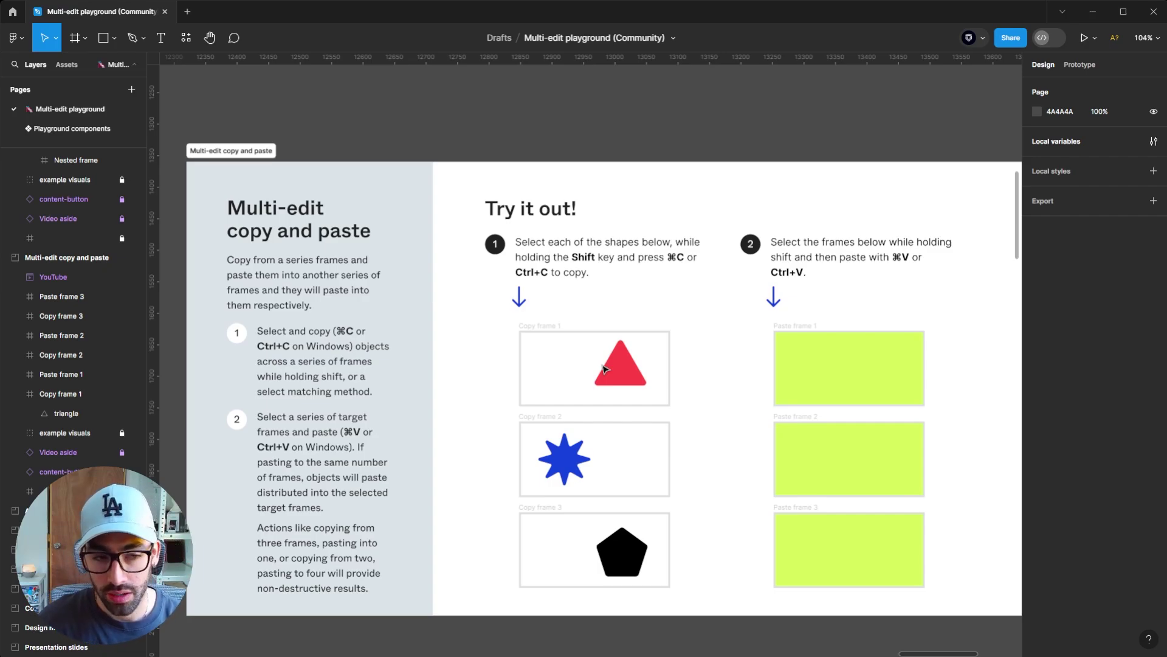
Select and copy the red triangle, blue star and black pentagon from Copy frames 1 to 3.
{"action": "left_click", "coordinate": [613, 372]}
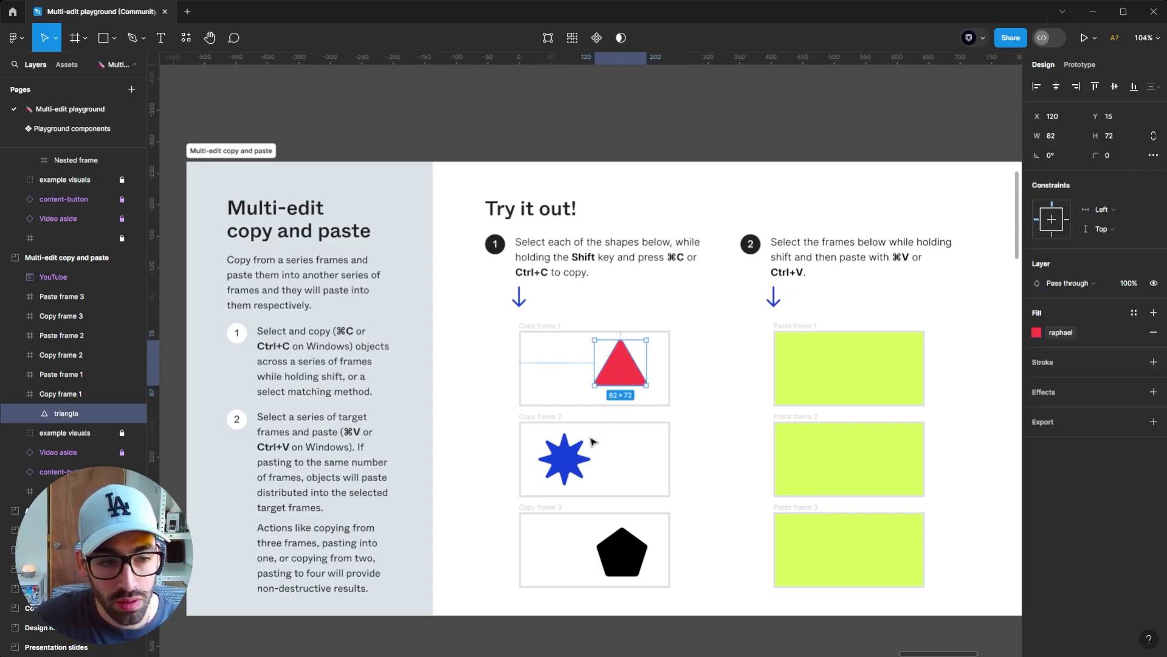
{"action": "left_click", "coordinate": [591, 439], "text": "shift"}
{"action": "left_click", "coordinate": [621, 569], "text": "shift"}
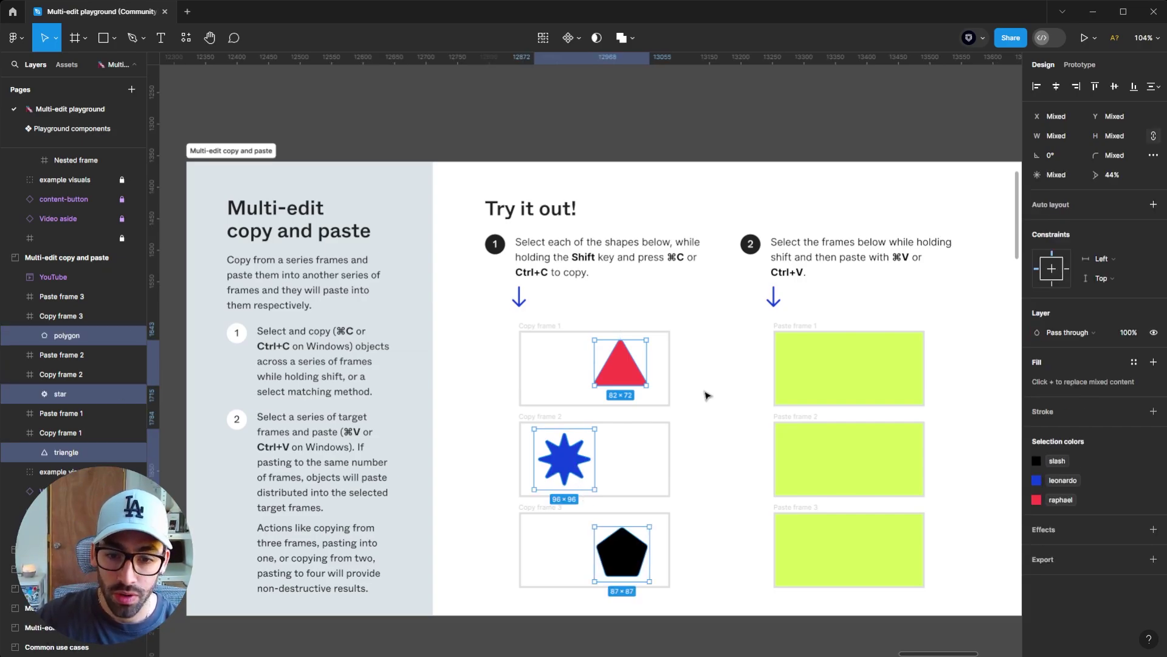
Select Paste frames 1, 2 and 3 and paste the copied shapes into them.
{"action": "left_click", "coordinate": [822, 356]}
{"action": "left_click", "coordinate": [806, 424], "text": "shift"}
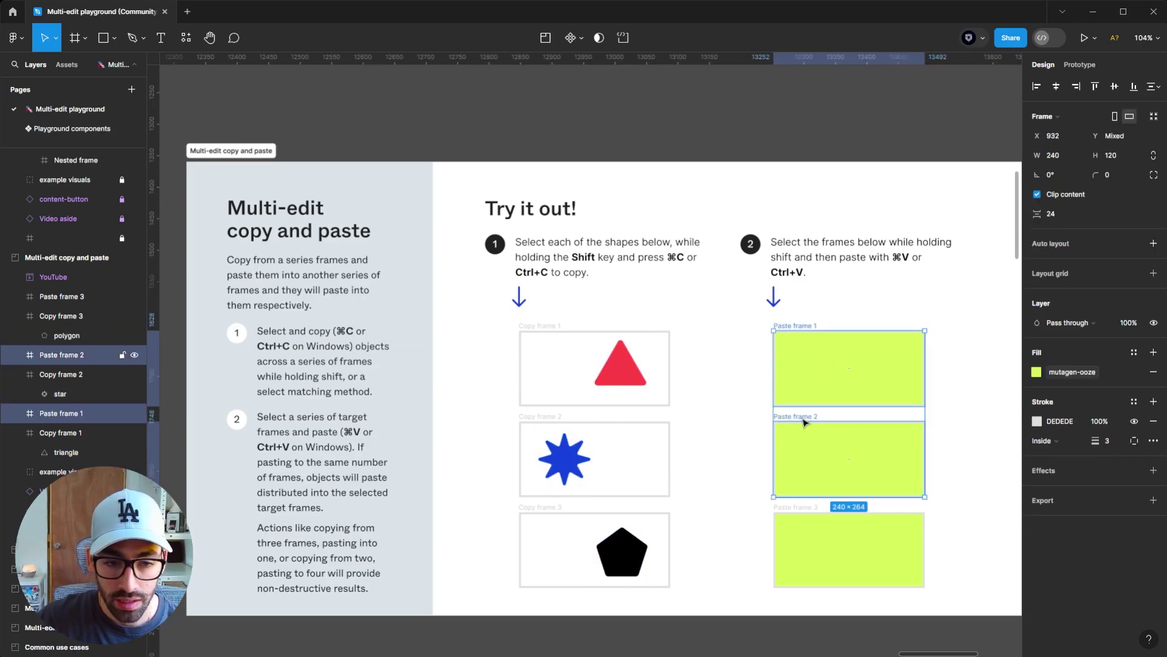
{"action": "left_click", "coordinate": [806, 514], "text": "shift"}
{"action": "key", "text": "ctrl+v"}
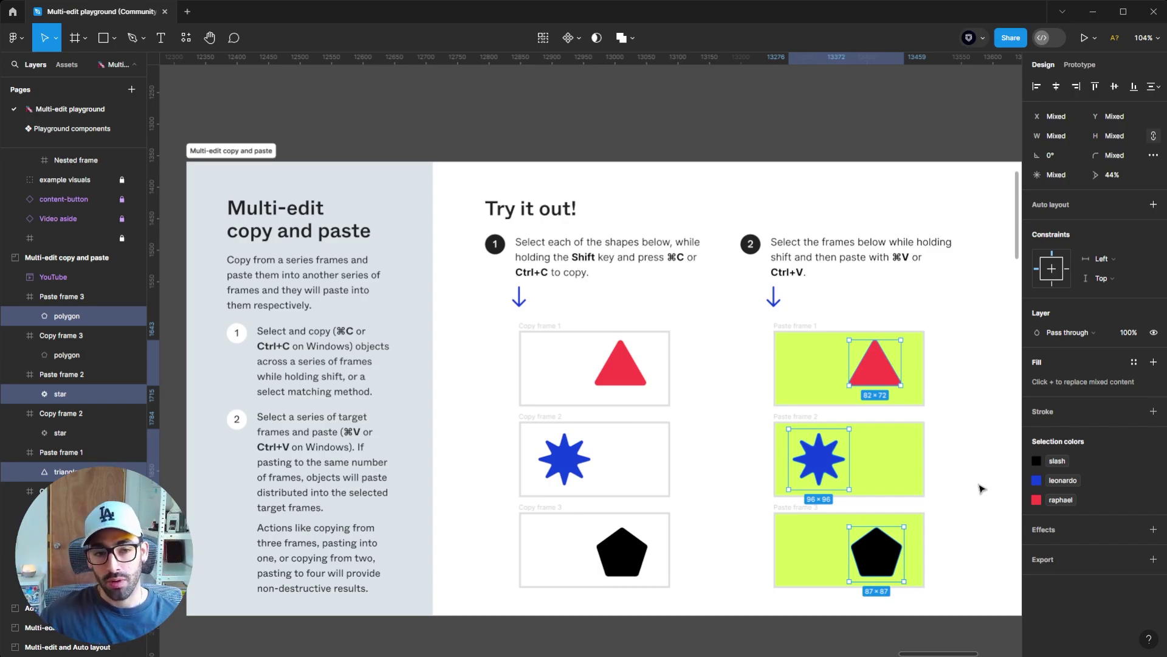
Undo the paste of the three shapes into the green paste frames.
{"action": "left_click", "coordinate": [950, 374]}
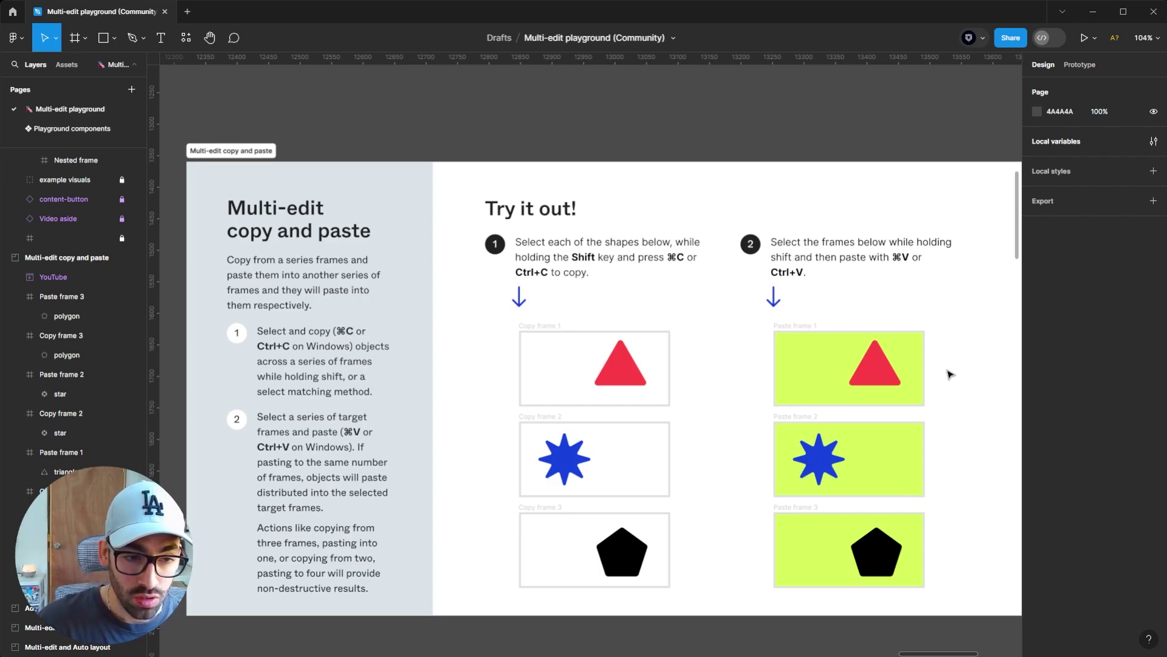
{"action": "scroll", "coordinate": [950, 374], "scroll_direction": "down", "scroll_amount": 3}
{"action": "scroll", "coordinate": [951, 375], "scroll_direction": "right", "scroll_amount": 2}
{"action": "left_click", "coordinate": [909, 444]}
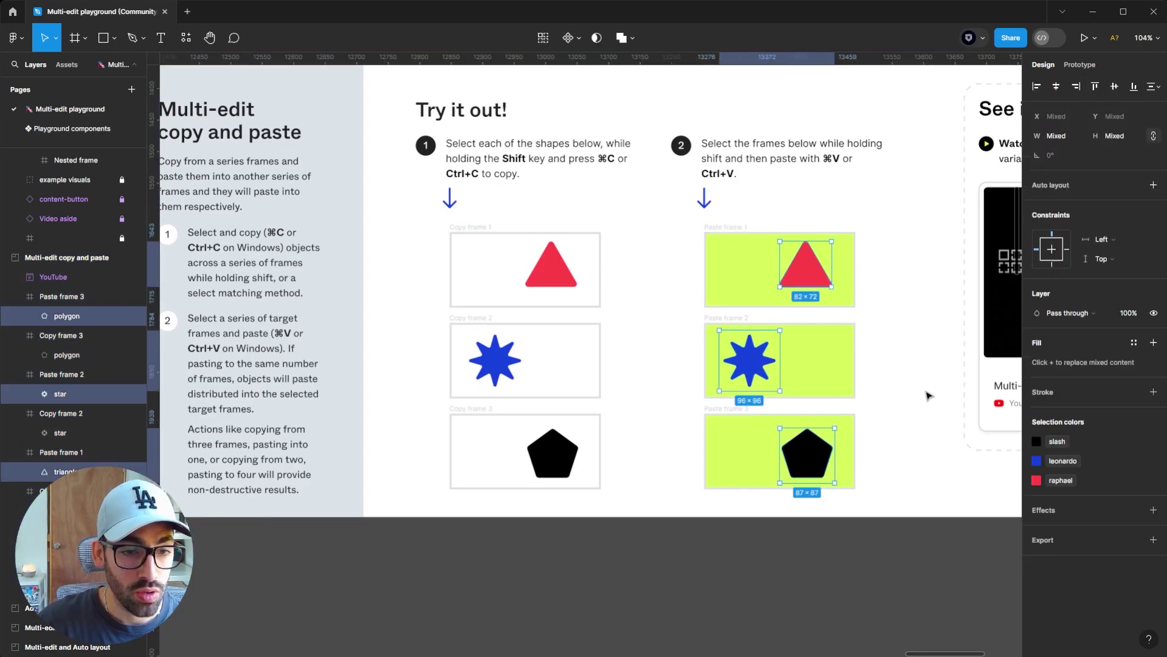
{"action": "key", "text": "Escape"}
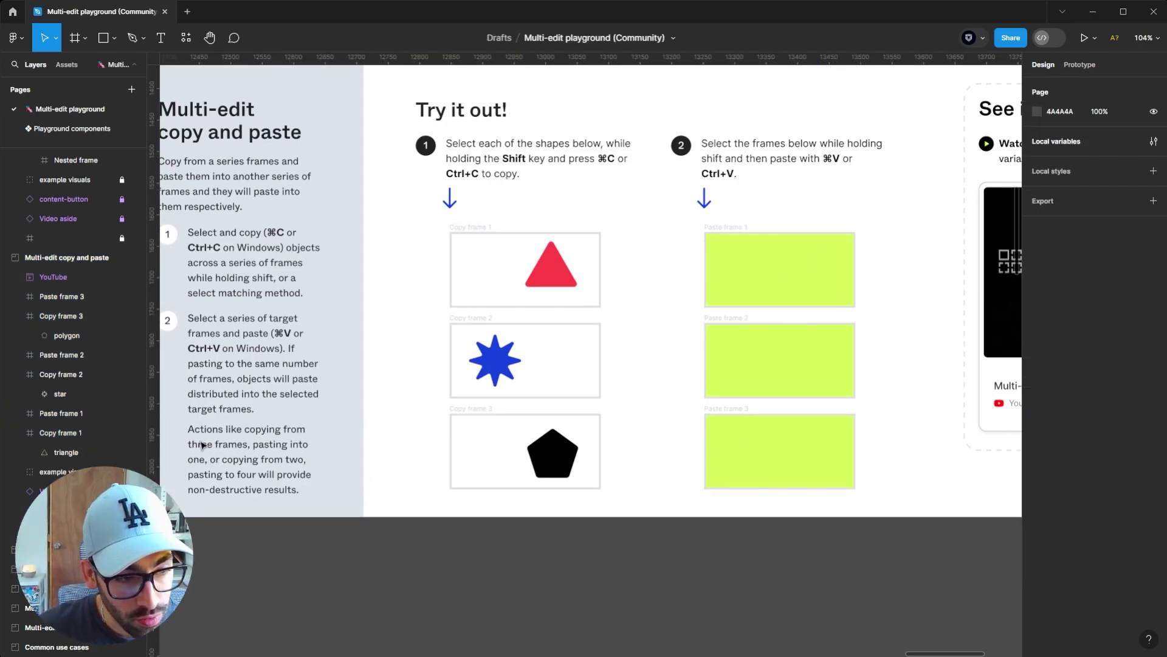
Delete Paste frame 3 and Paste frame 2.
{"action": "left_click", "coordinate": [723, 450]}
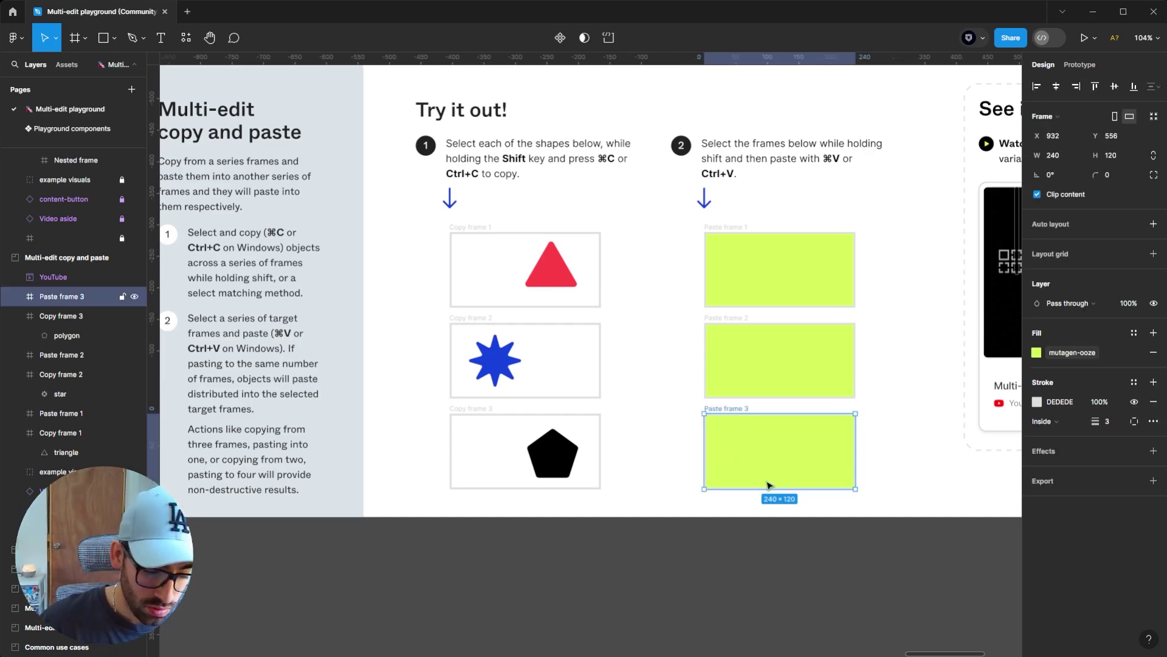
{"action": "key", "text": "Delete"}
{"action": "left_click", "coordinate": [781, 343]}
{"action": "key", "text": "Delete"}
Copy the triangle, star and pentagon from the three copy frames and paste them all into Paste frame 1.
{"action": "left_click", "coordinate": [550, 267]}
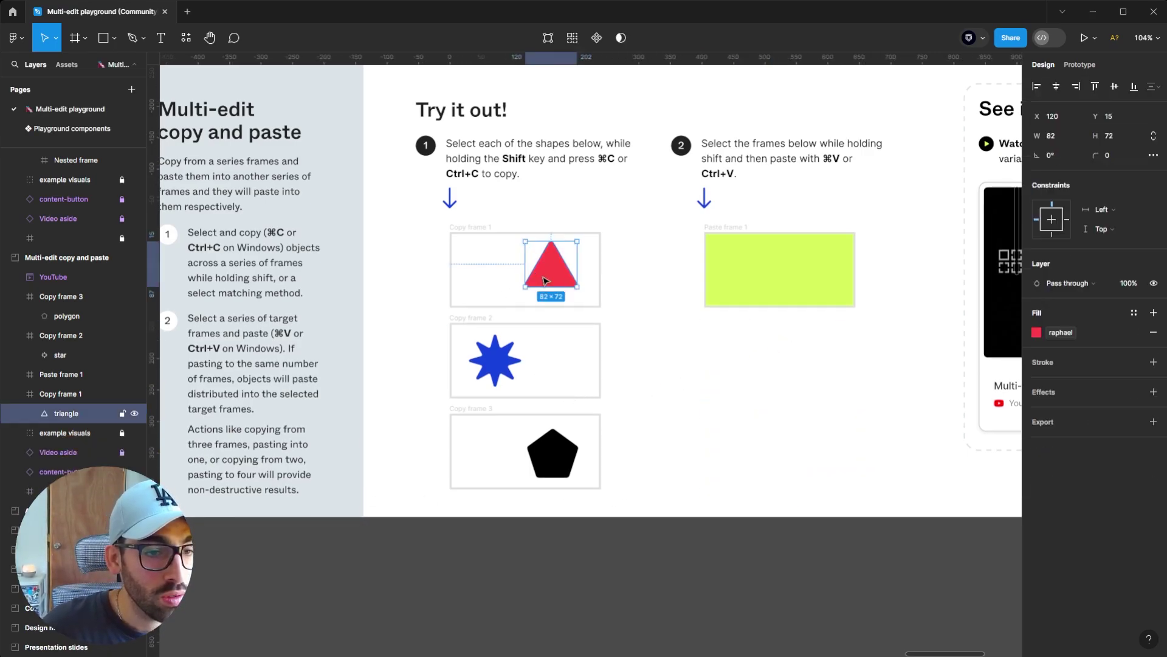
{"action": "left_click", "coordinate": [500, 360], "text": "shift"}
{"action": "left_click", "coordinate": [562, 465], "text": "shift"}
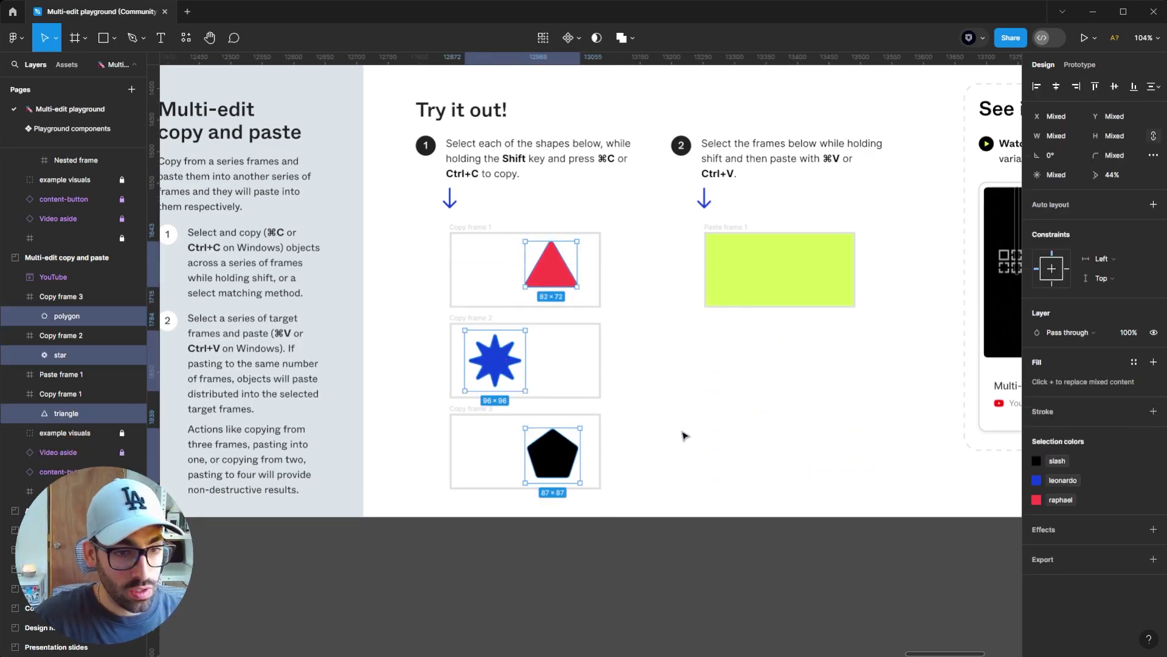
{"action": "left_click", "coordinate": [784, 291]}
{"action": "key", "text": "ctrl+v"}
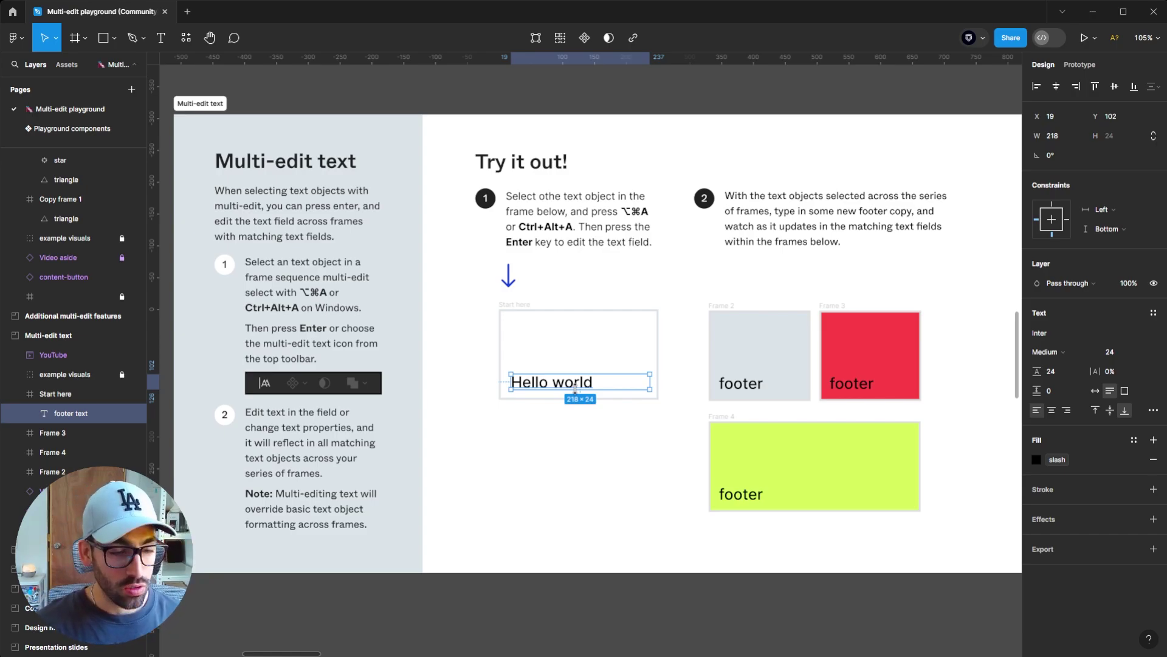
Select the footer text in Start here with its matches in all frames and replace the text with "Sup YT!!".
{"action": "key", "text": "ctrl+alt+a"}
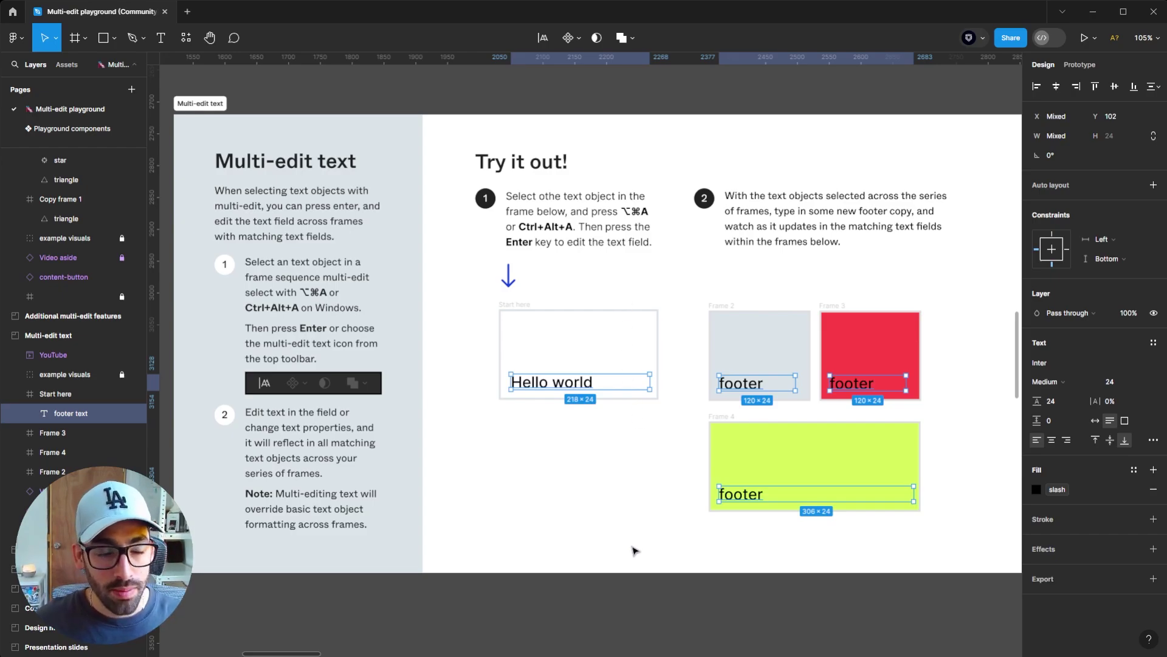
{"action": "key", "text": "Return"}
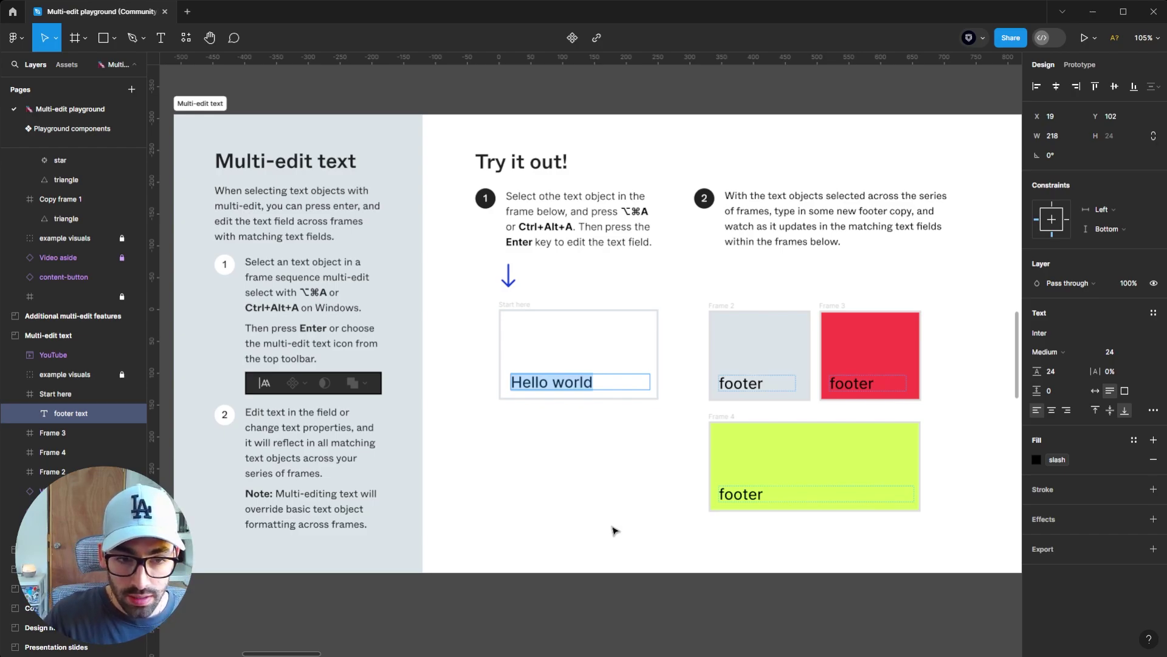
{"action": "type", "text": "Sup"}
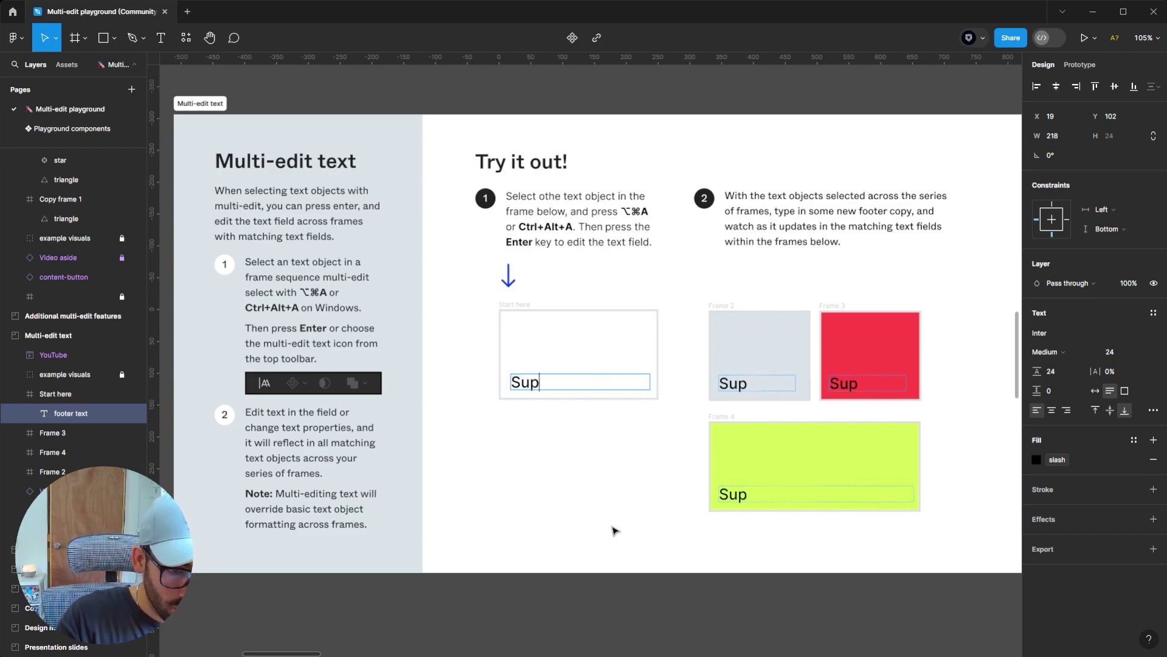
{"action": "type", "text": " YT!!"}
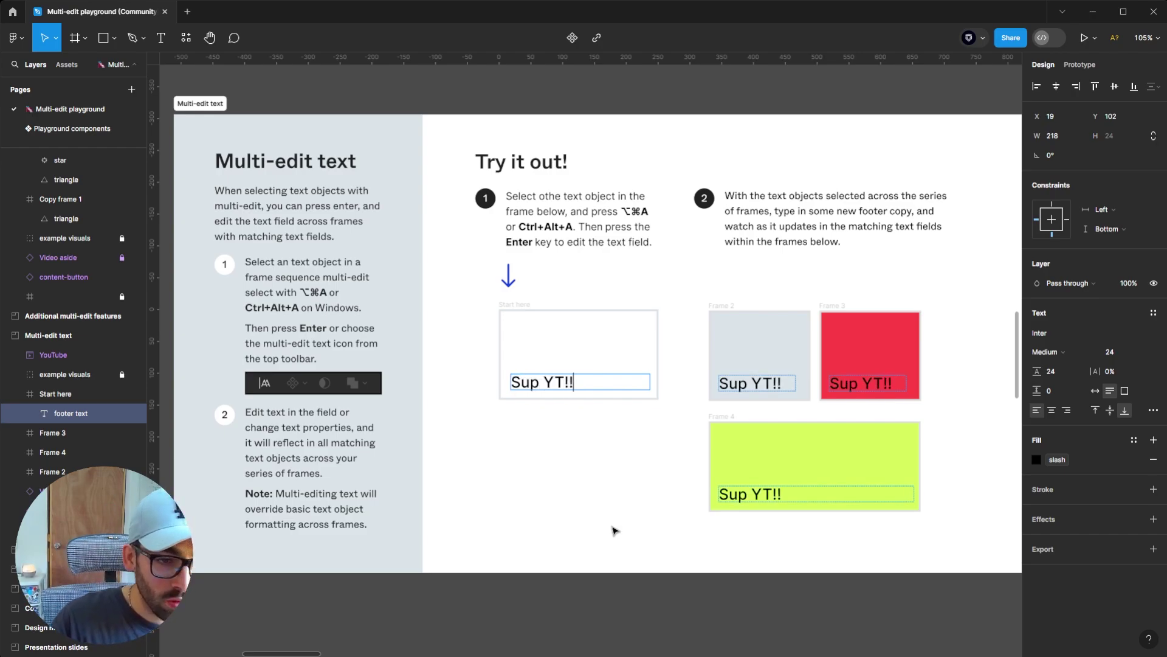
{"action": "key", "text": "Escape"}
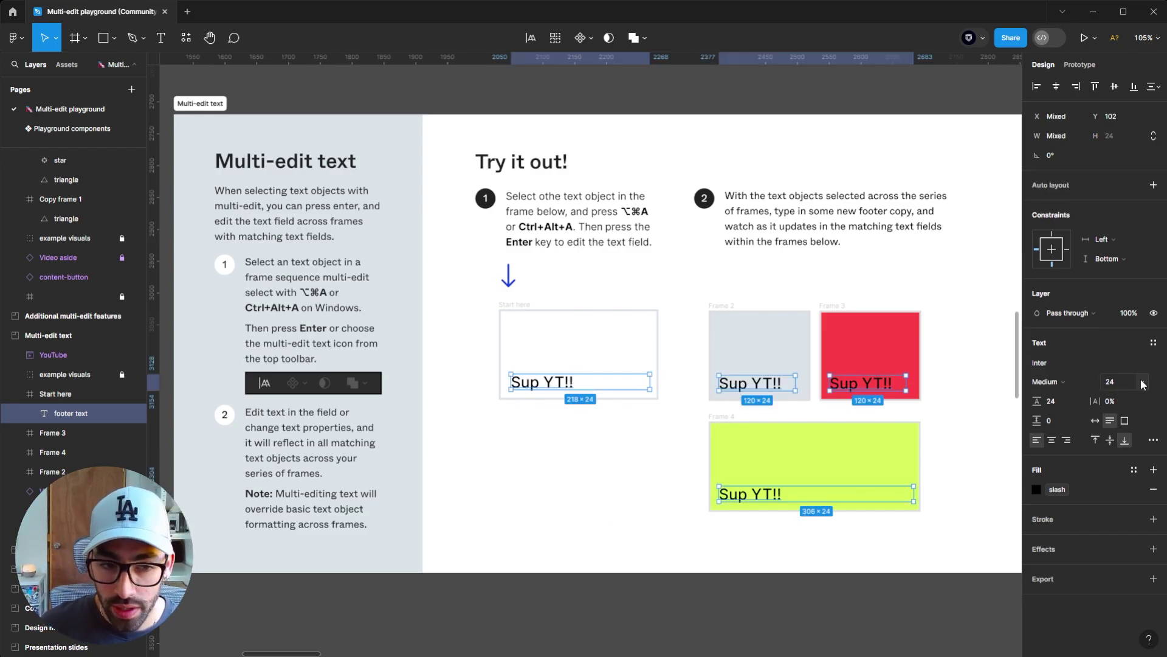
Set the matching footer texts to font size 16 with a bold weight and clear the selection.
{"action": "left_click", "coordinate": [1142, 385]}
{"action": "left_click", "coordinate": [1139, 353]}
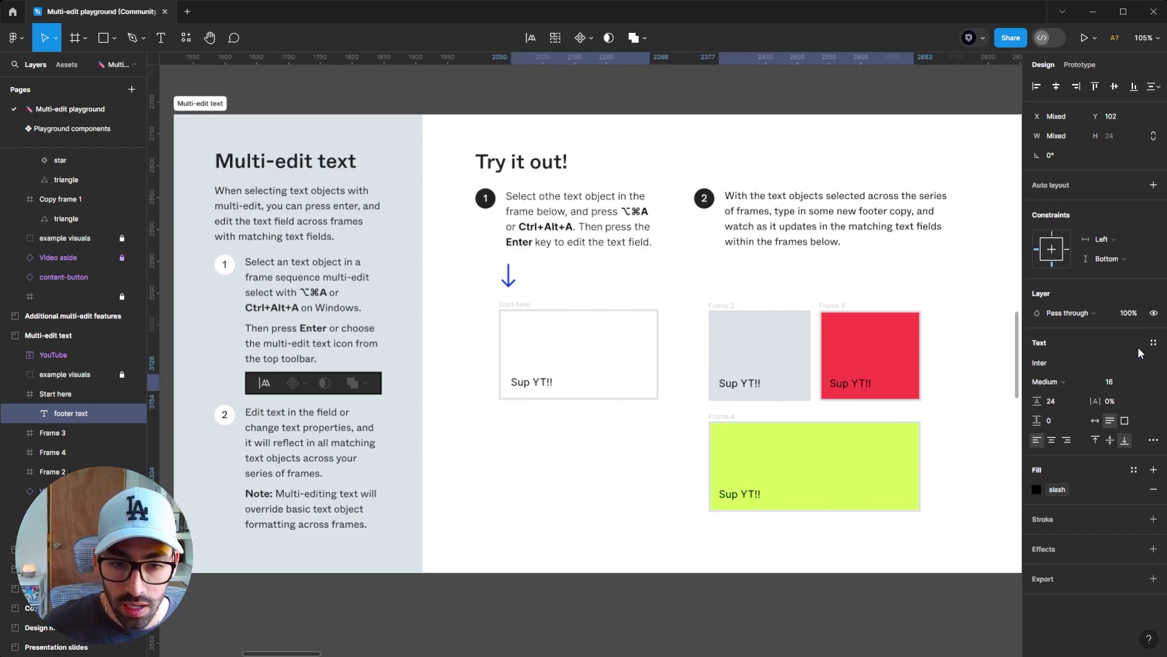
{"action": "left_click", "coordinate": [1047, 381]}
{"action": "left_click", "coordinate": [1061, 409]}
{"action": "left_click", "coordinate": [474, 503]}
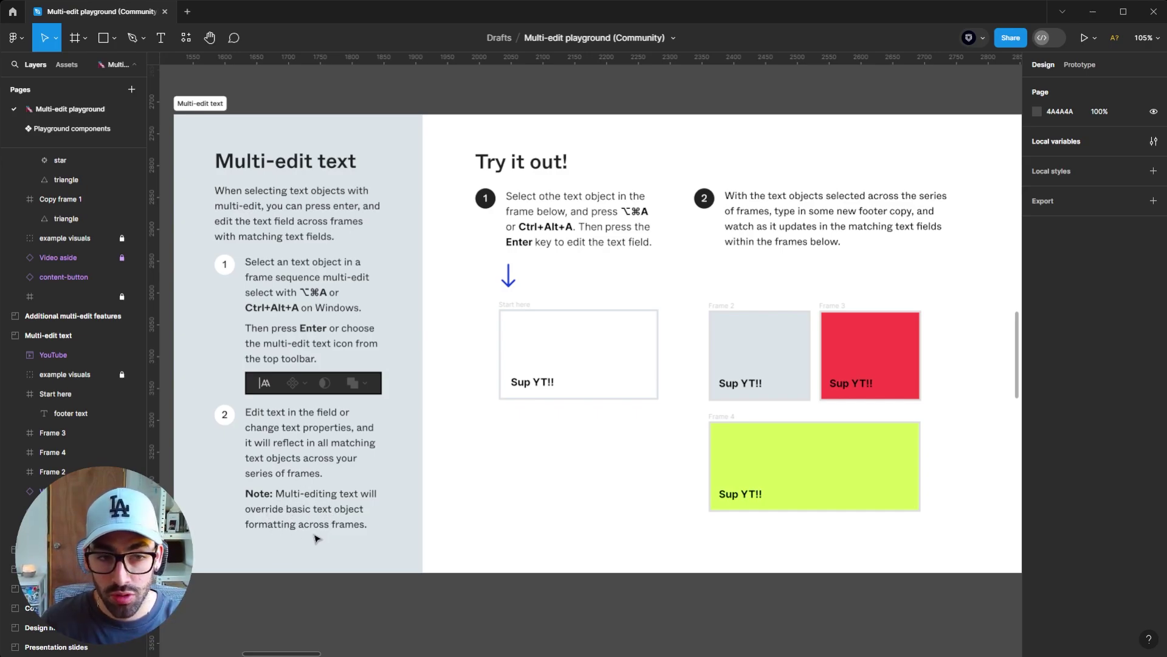
{"action": "left_click", "coordinate": [456, 508]}
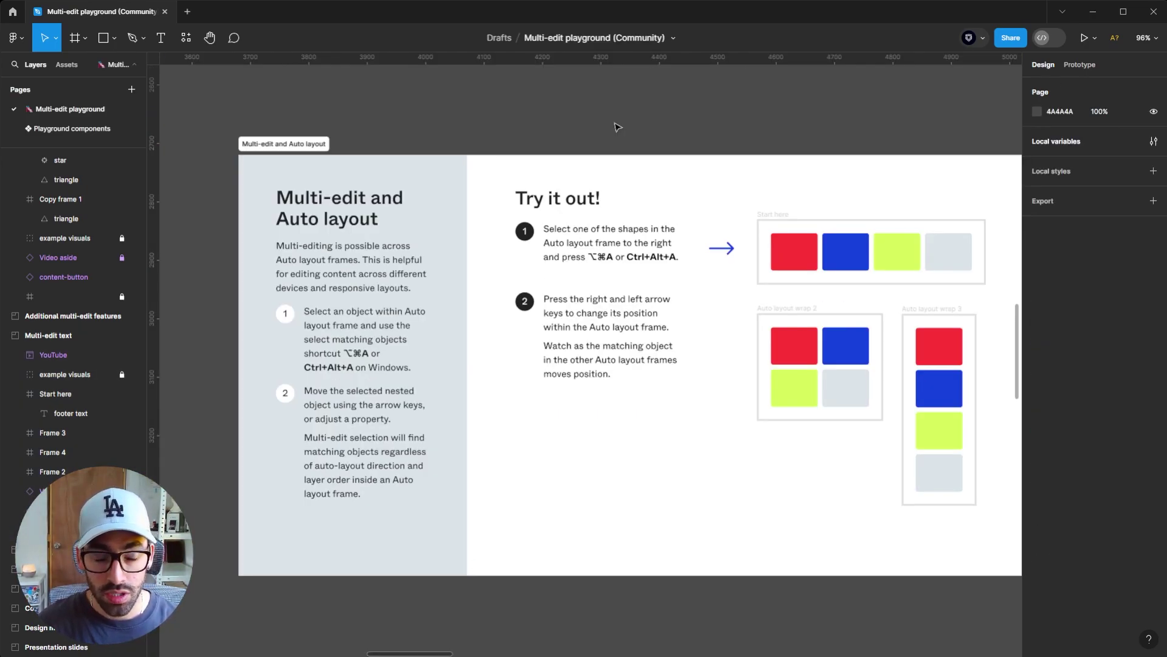
Select the red rectangle in the Start here Auto layout frame together with its matches in Auto layout wrap 2 and 3.
{"action": "left_click", "coordinate": [823, 219]}
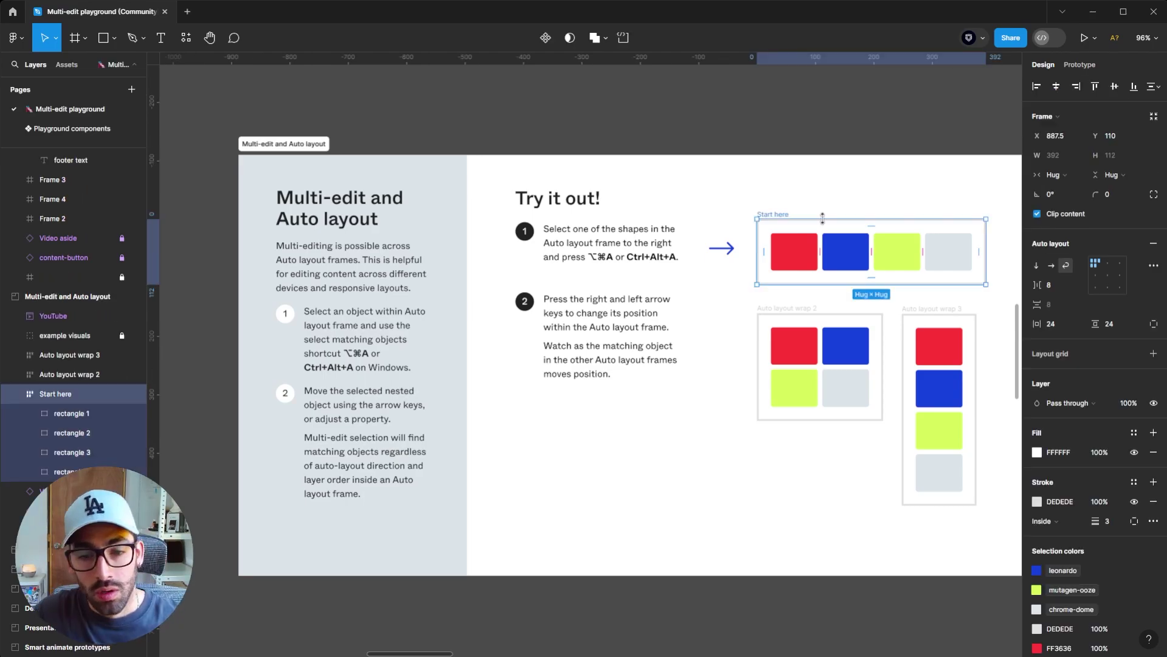
{"action": "left_click", "coordinate": [807, 256]}
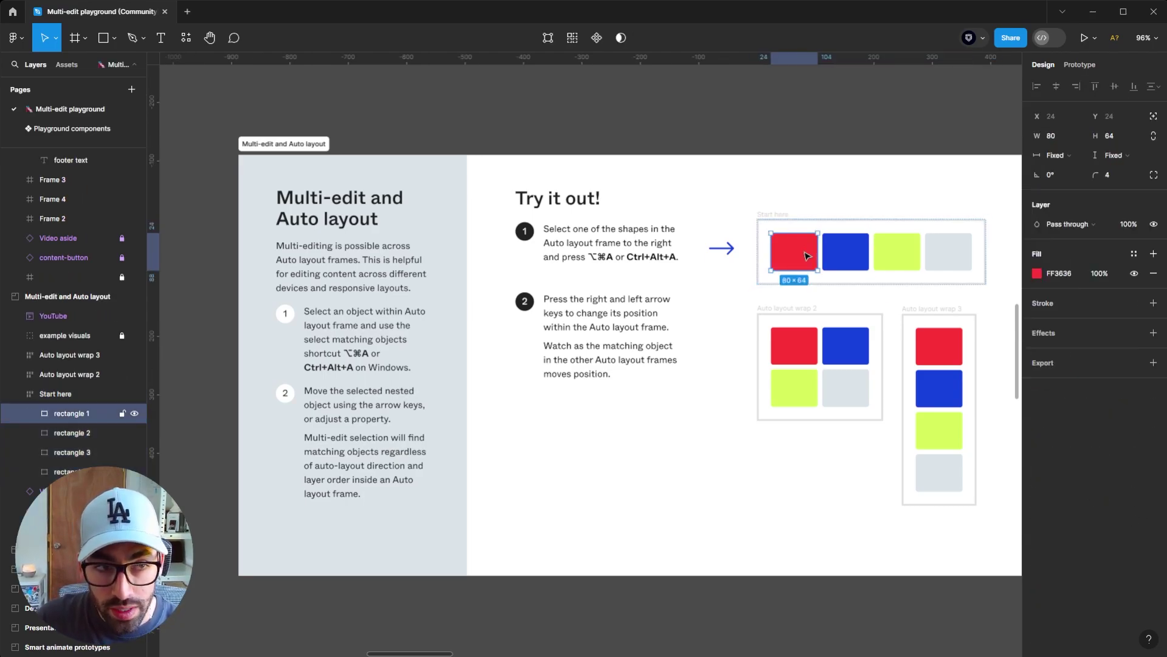
{"action": "left_click", "coordinate": [573, 40]}
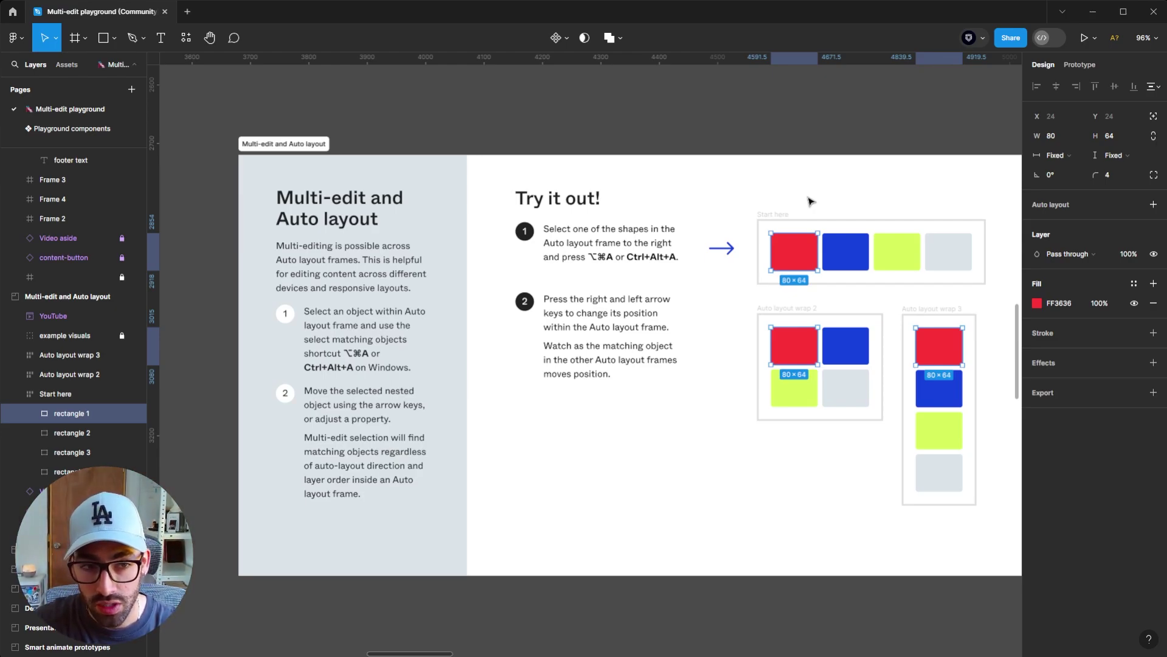
Shift the matching red rectangles back and forth through the order of all three Auto layout frames, ending in first place.
{"action": "key", "text": "Right"}
{"action": "key", "text": "Right"}
{"action": "key", "text": "Left"}
{"action": "key", "text": "Right"}
{"action": "key", "text": "Right"}
{"action": "key", "text": "Left"}
{"action": "key", "text": "Left"}
{"action": "key", "text": "Left"}
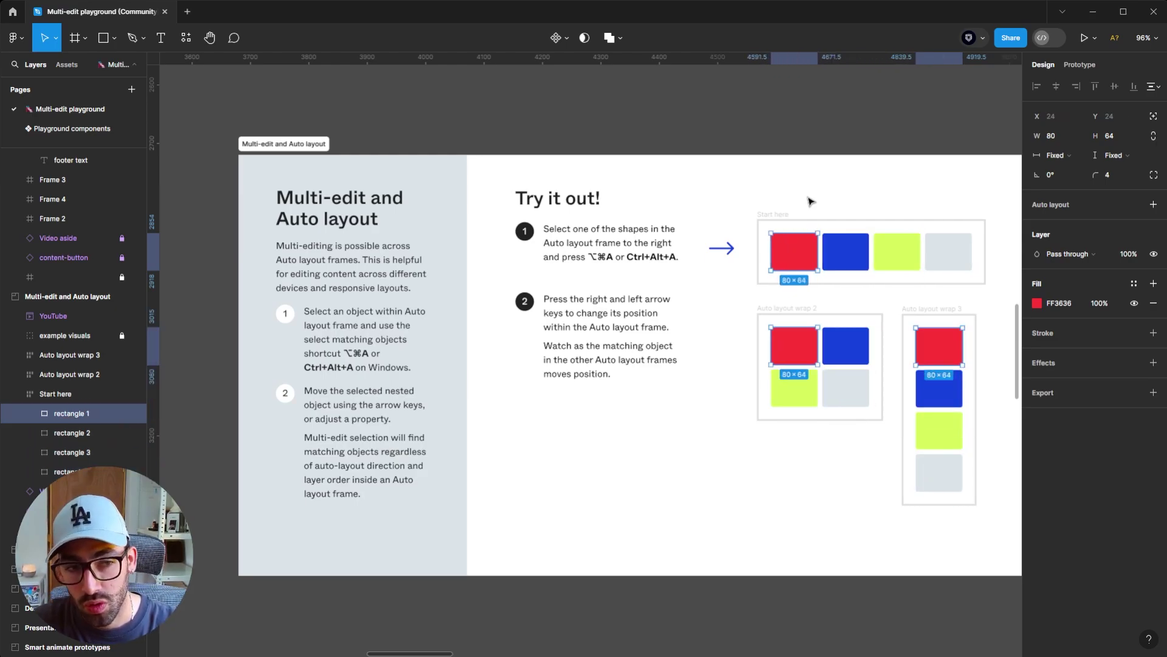
{"action": "key", "text": "Right"}
{"action": "key", "text": "Right"}
{"action": "key", "text": "Right"}
{"action": "key", "text": "Left"}
{"action": "key", "text": "Left"}
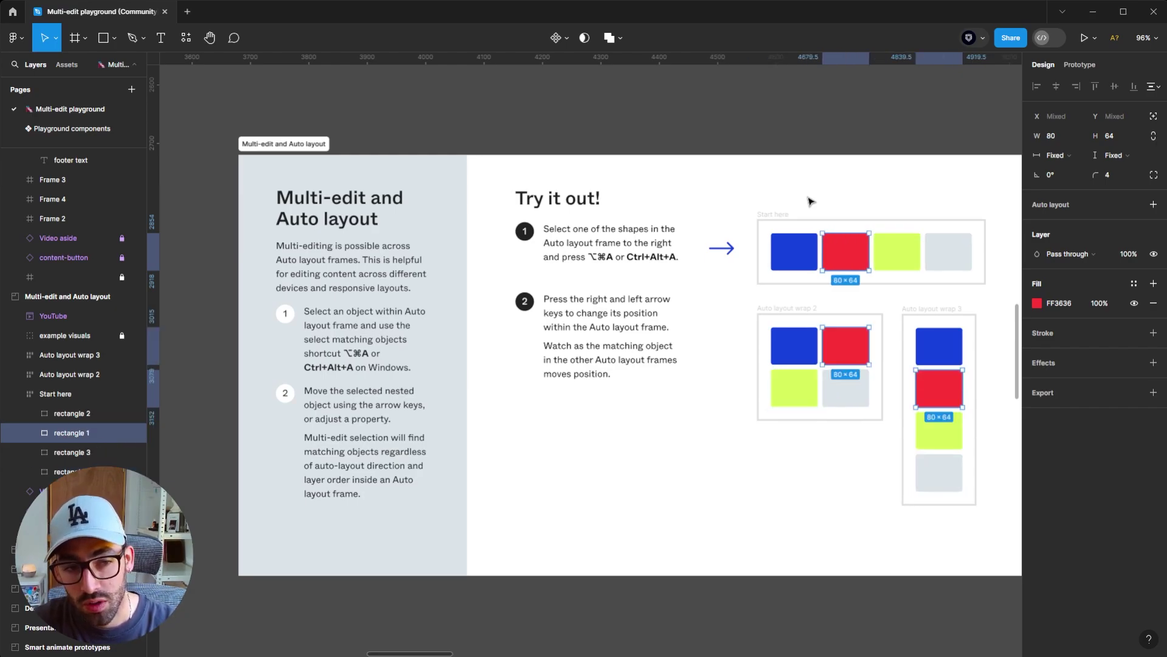
{"action": "key", "text": "Left"}
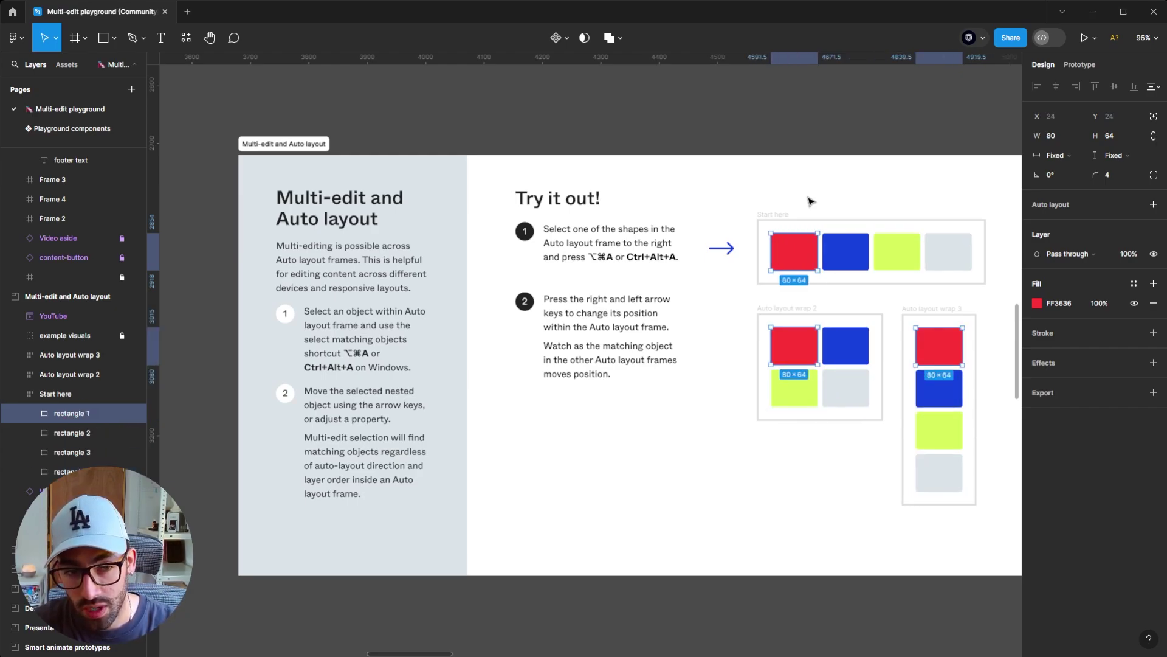
{"action": "key", "text": "Right"}
{"action": "key", "text": "Right"}
{"action": "key", "text": "Right"}
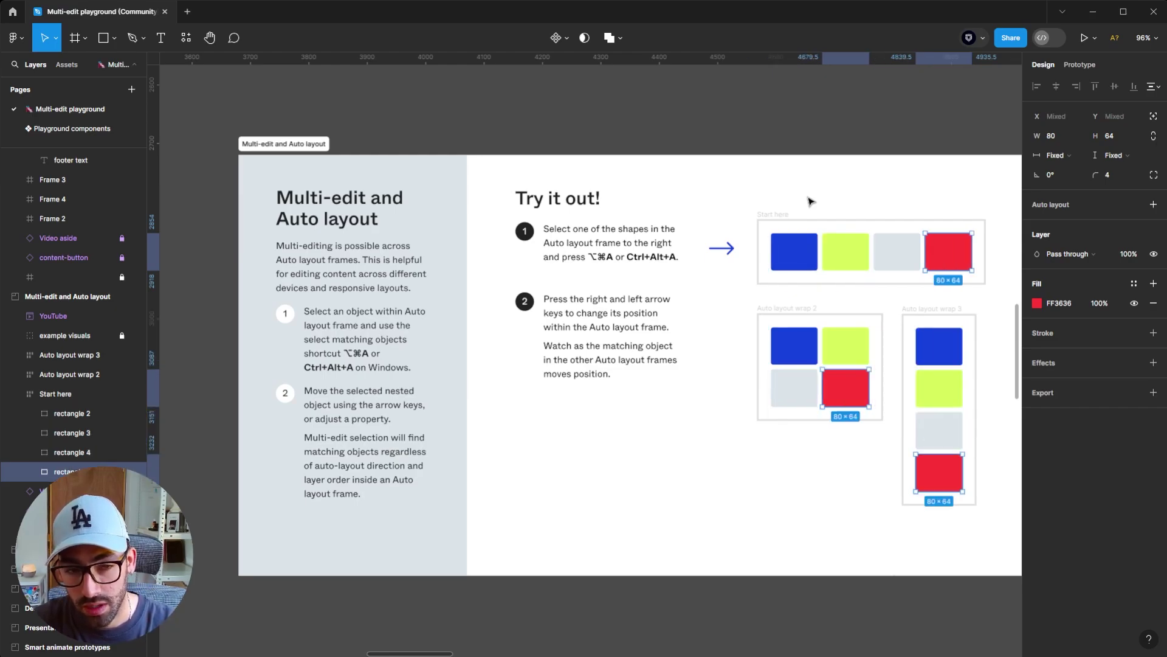
{"action": "key", "text": "Left"}
{"action": "key", "text": "Left"}
{"action": "key", "text": "Left"}
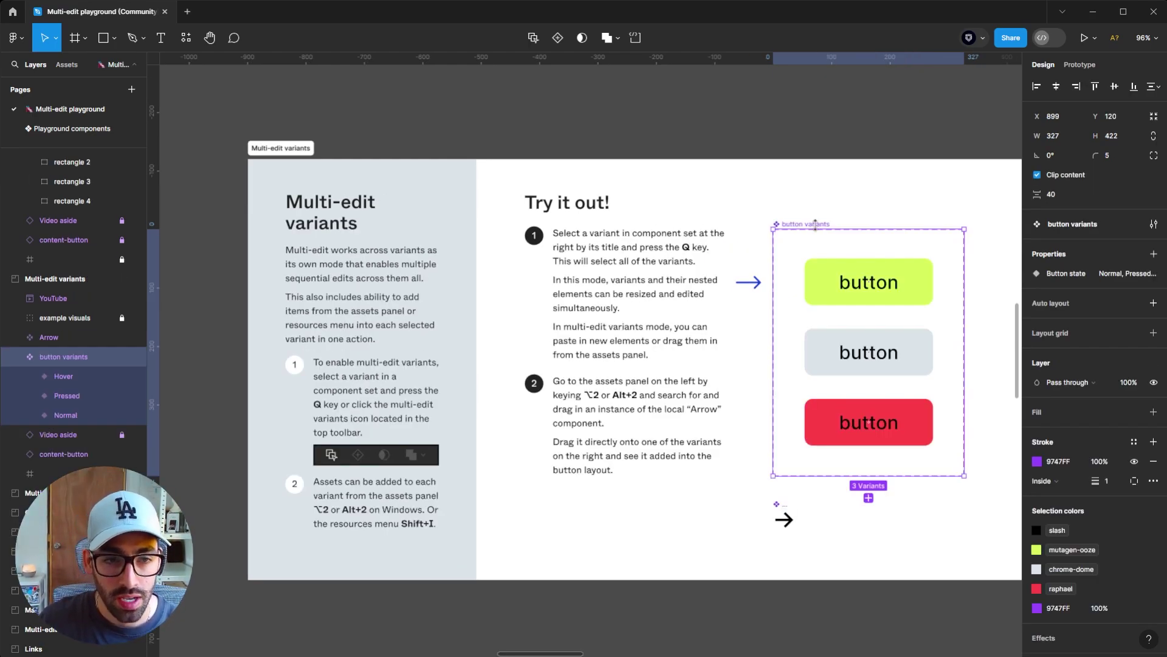
Turn on multi-editing for the button variants component set and add an instance of the local Arrow component to the green variant.
{"action": "left_click", "coordinate": [841, 197]}
{"action": "left_click", "coordinate": [820, 225]}
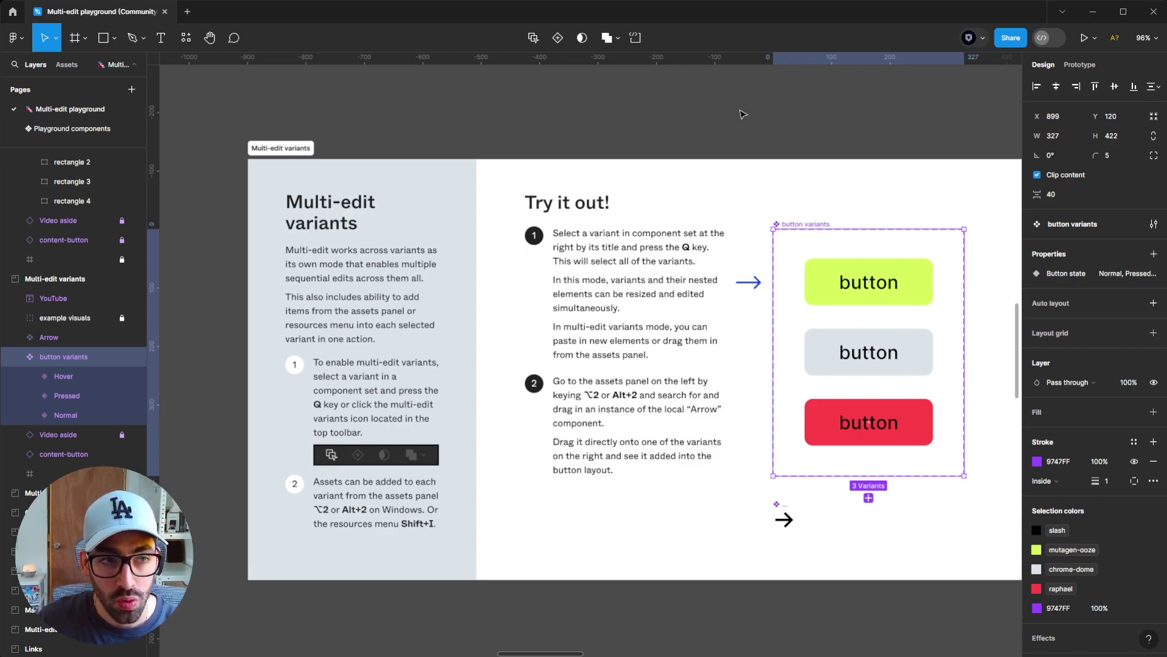
{"action": "left_click", "coordinate": [532, 39]}
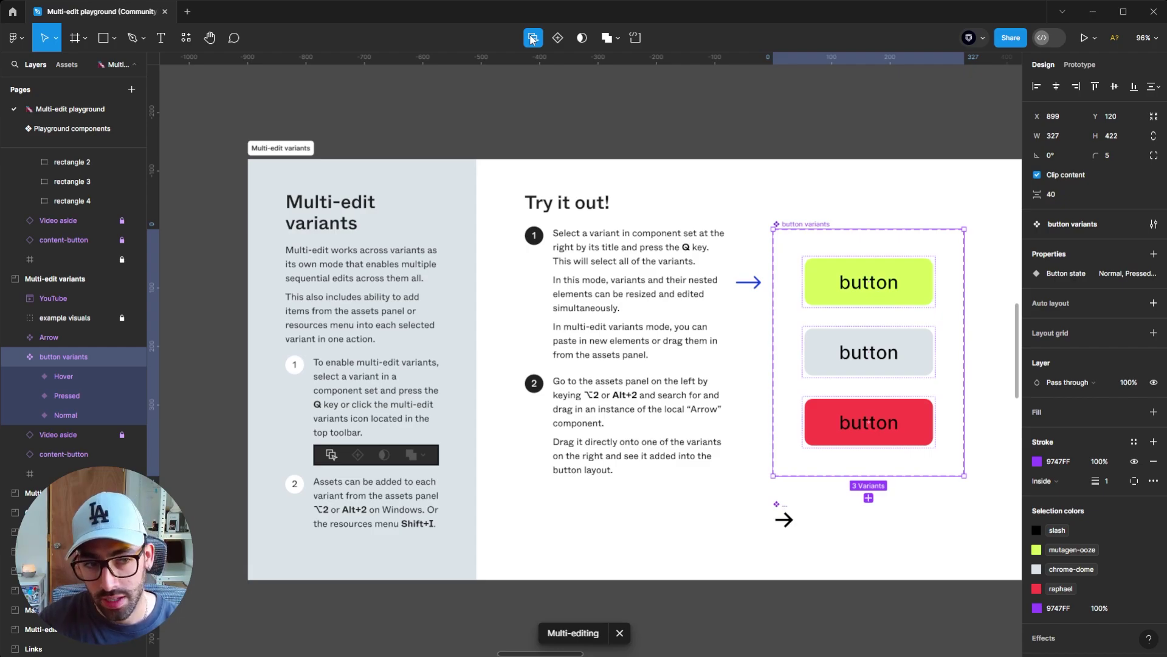
{"action": "key", "text": "alt+2"}
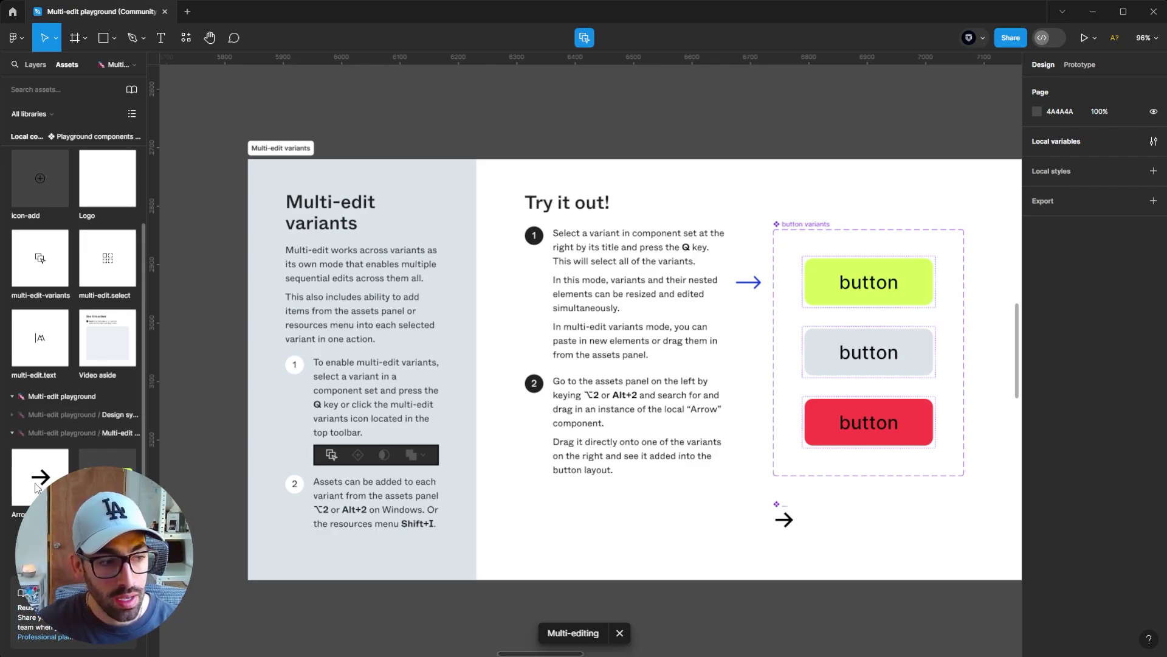
{"action": "left_click_drag", "start_coordinate": [40, 478], "coordinate": [836, 284]}
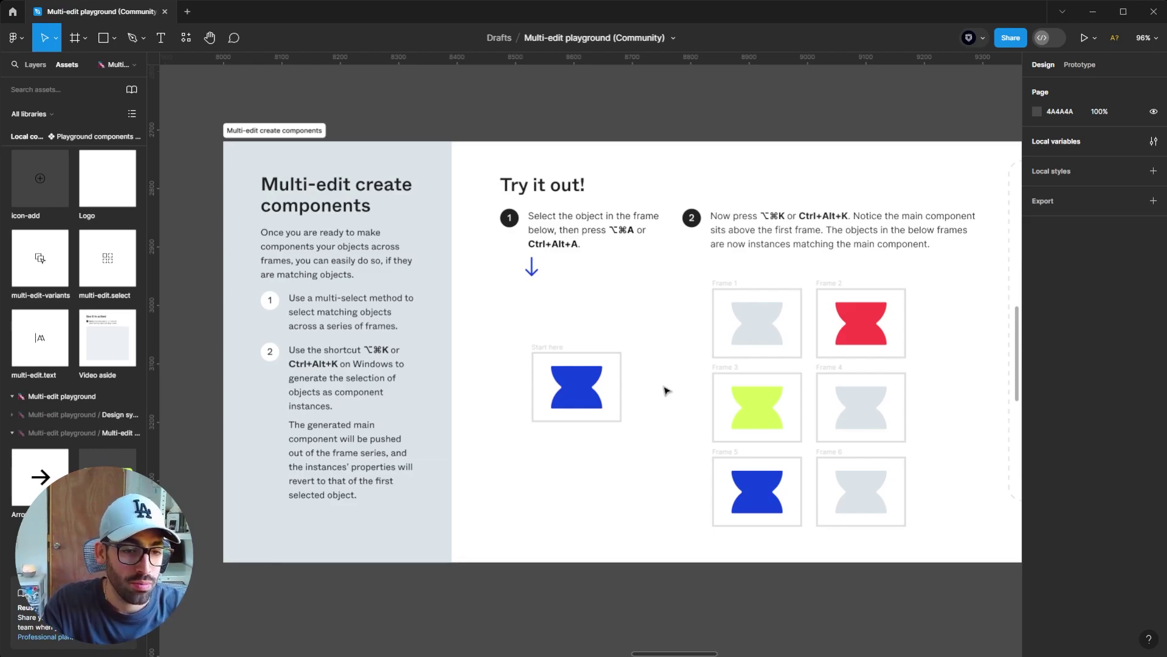
Select the blue shape in Start here with its matches in Frames 1 to 6 and turn them into a component with instances.
{"action": "left_click", "coordinate": [589, 393]}
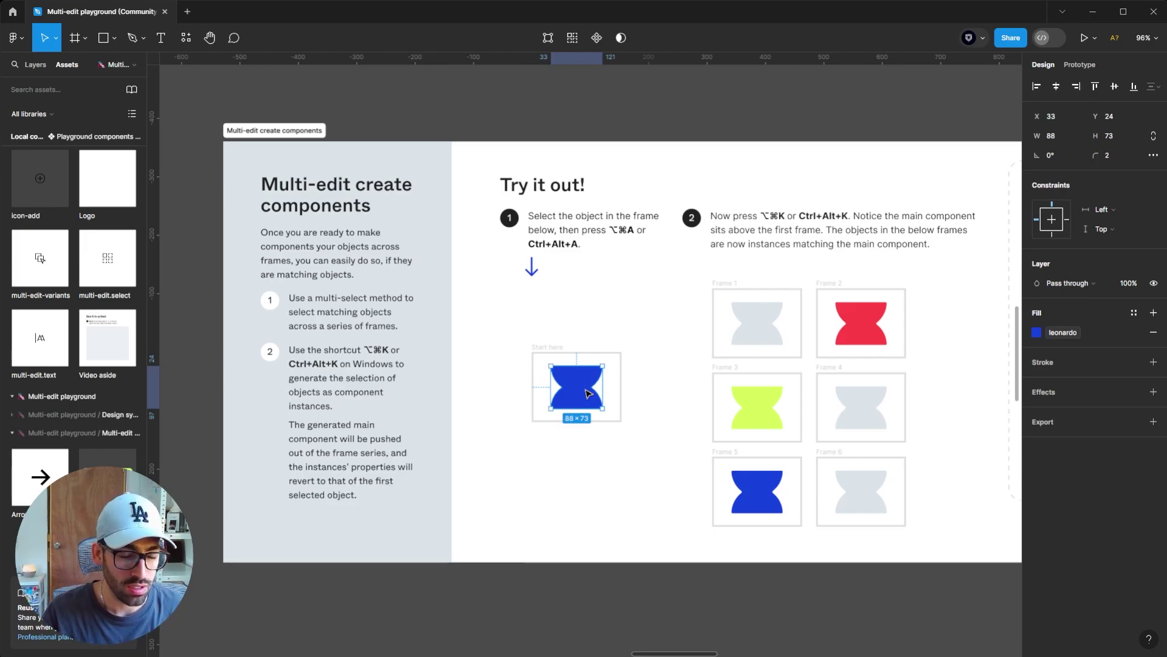
{"action": "key", "text": "ctrl+alt+a"}
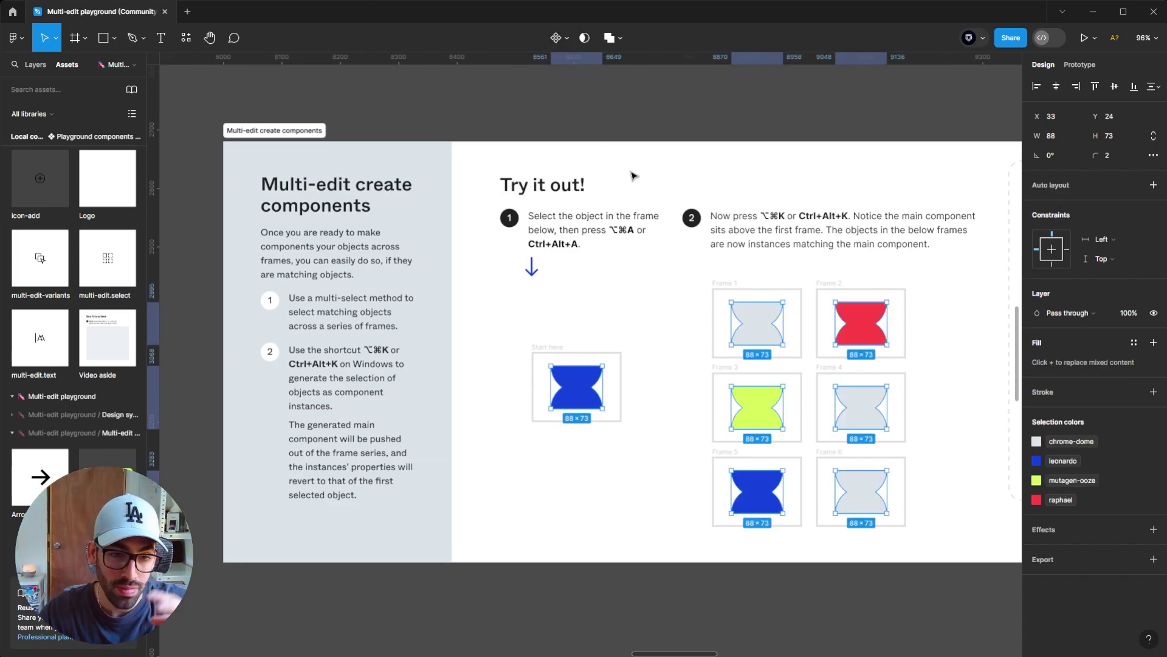
{"action": "left_click", "coordinate": [556, 40]}
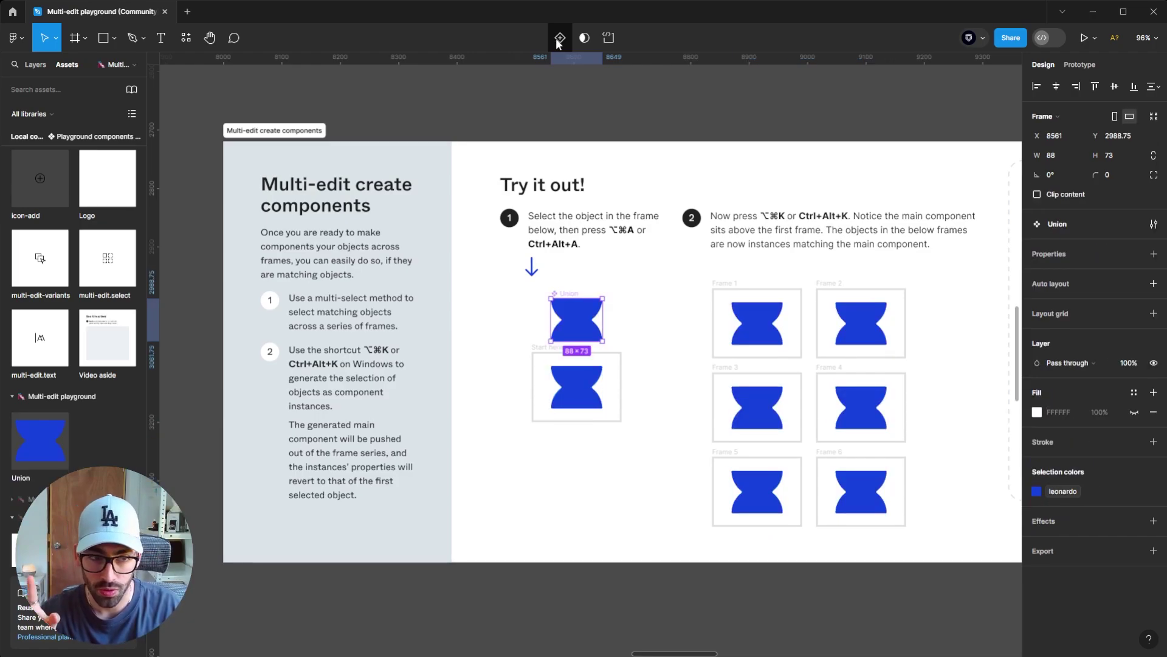
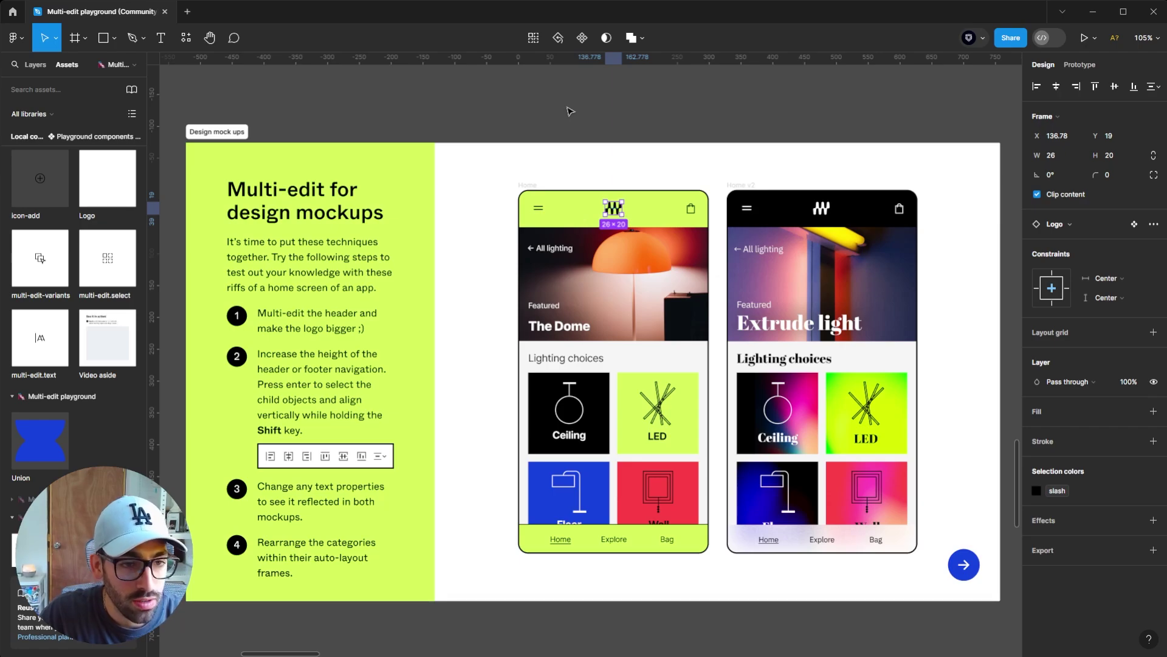
Select the Home header logo with its match in Home v2, enlarge both to 34 × 26 from the center and clear the selection.
{"action": "key", "text": "ctrl+alt+a"}
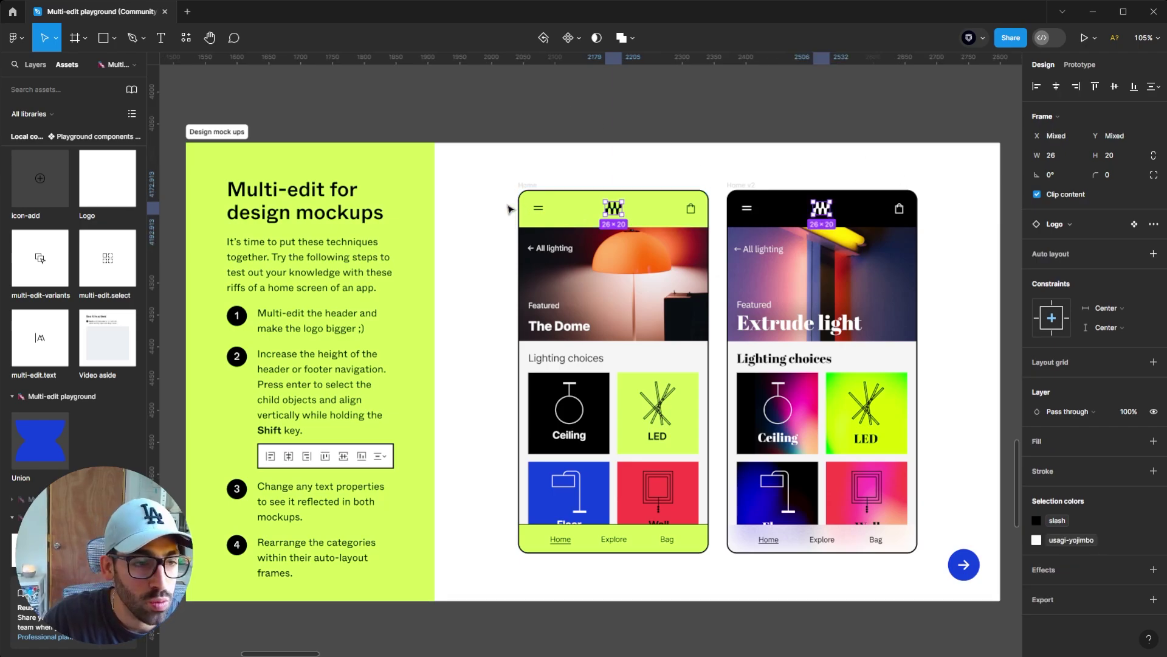
{"action": "scroll", "coordinate": [586, 213], "scroll_direction": "up", "scroll_amount": 1}
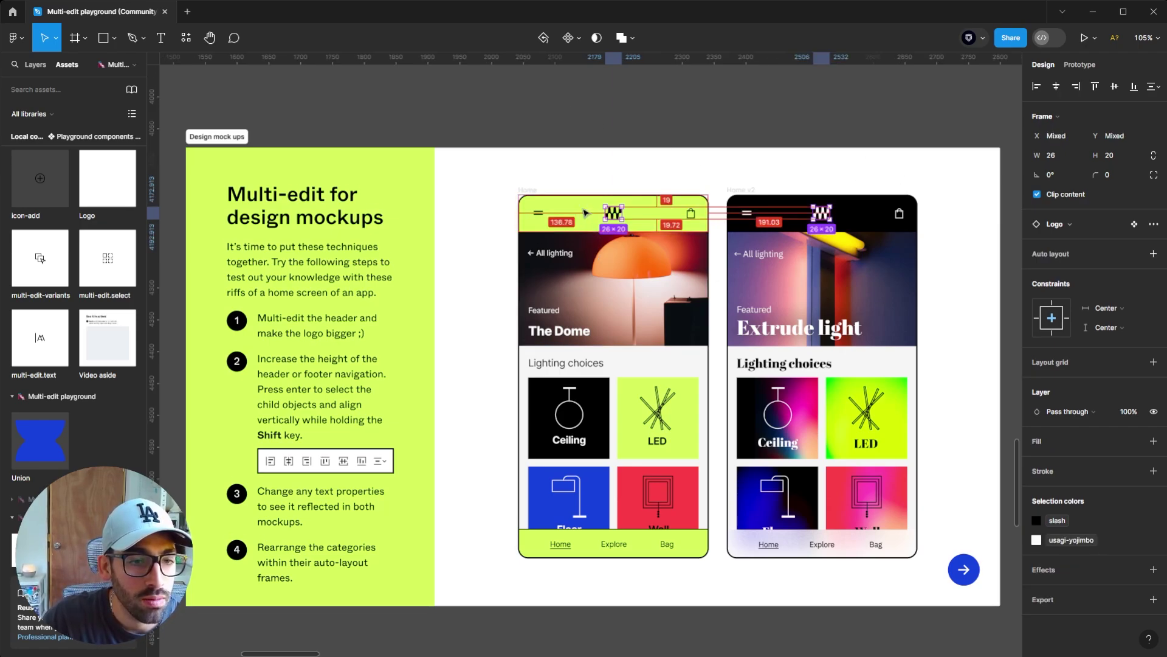
{"action": "scroll", "coordinate": [621, 210], "scroll_direction": "up", "scroll_amount": 5}
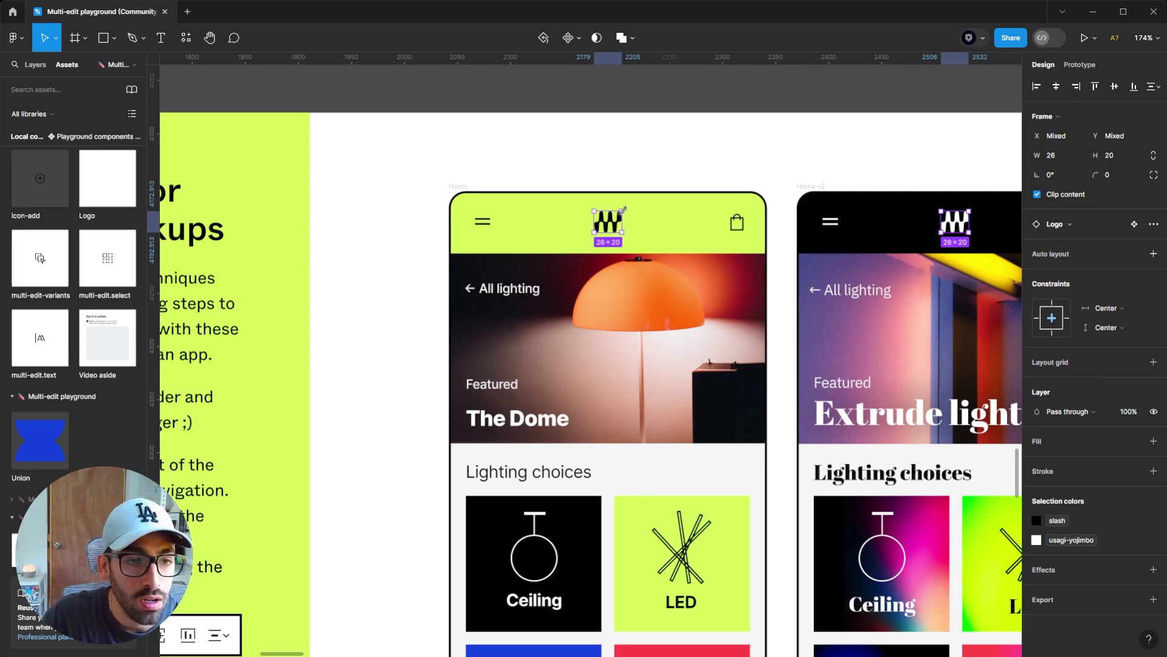
{"action": "left_click_drag", "start_coordinate": [621, 211], "coordinate": [626, 207]}
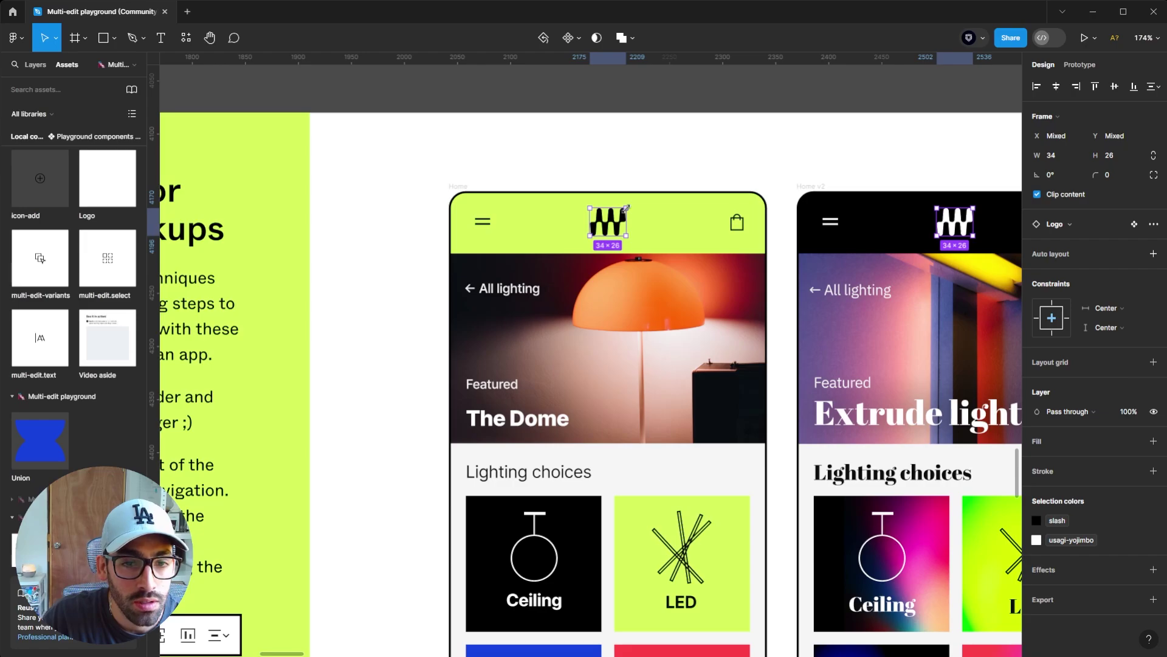
{"action": "left_click", "coordinate": [671, 133]}
Select the footer navigation bar in Home with its match in Home v2 and extend both bars upward to increase their height.
{"action": "scroll", "coordinate": [408, 389], "scroll_direction": "down", "scroll_amount": 3}
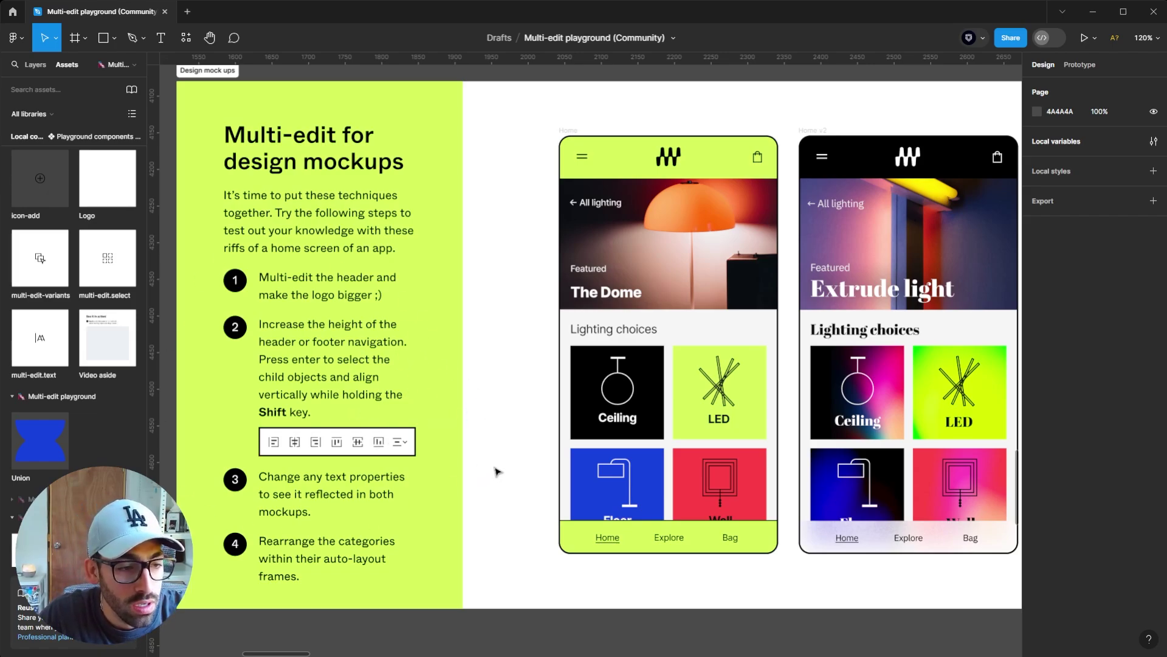
{"action": "left_click", "coordinate": [579, 552]}
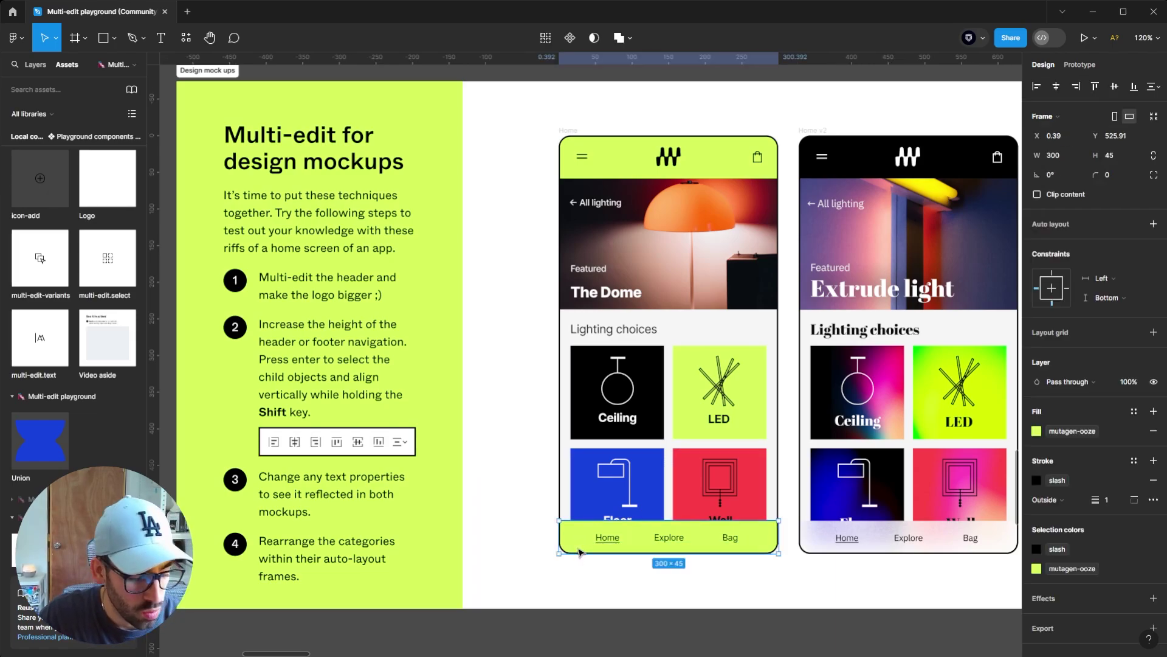
{"action": "key", "text": "ctrl+alt+a"}
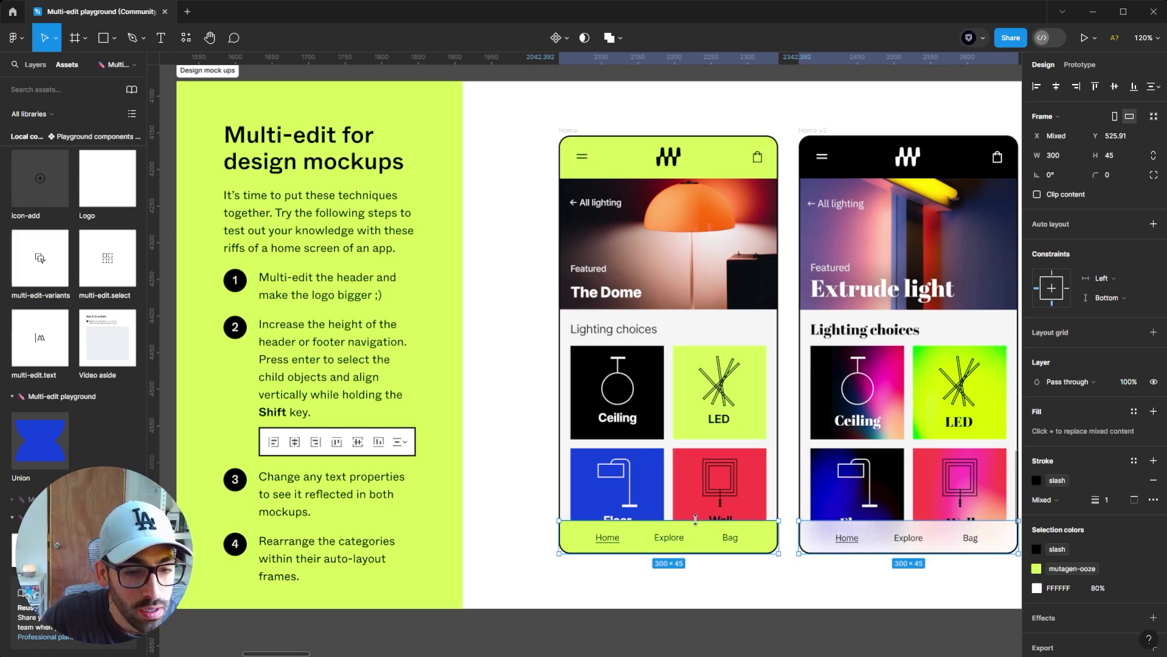
{"action": "left_click_drag", "start_coordinate": [695, 517], "coordinate": [696, 504]}
Select the text labels inside both footer bars, align them to the vertical centers of the bars and clear the selection.
{"action": "key", "text": "Return"}
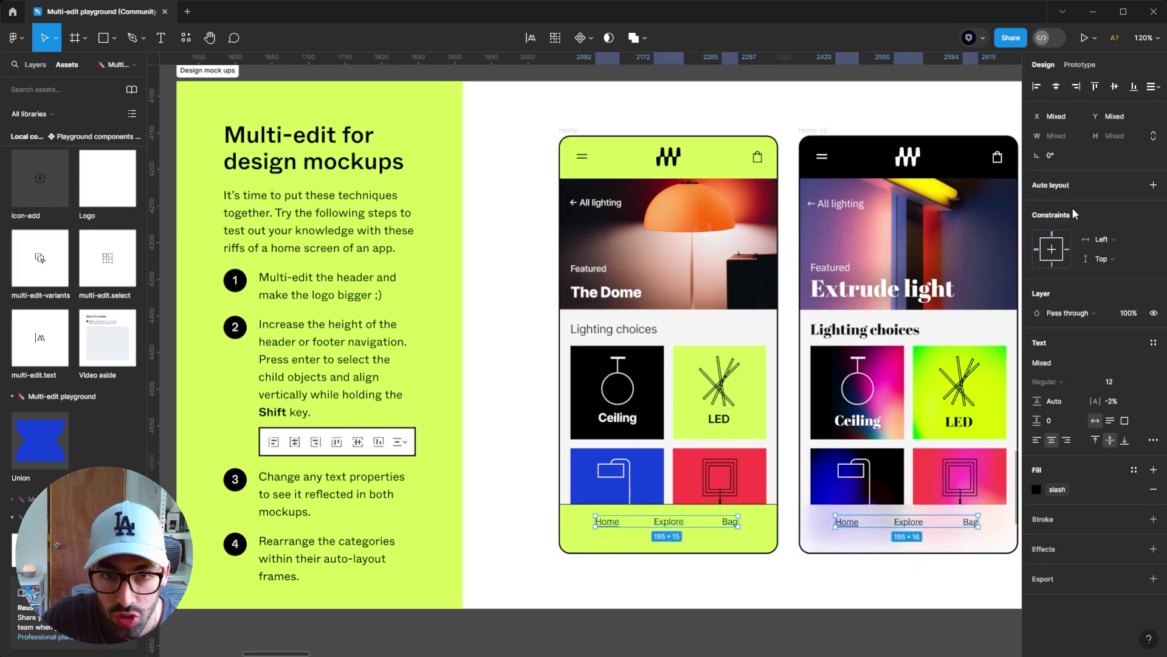
{"action": "left_click", "coordinate": [1112, 90]}
{"action": "left_click", "coordinate": [558, 576]}
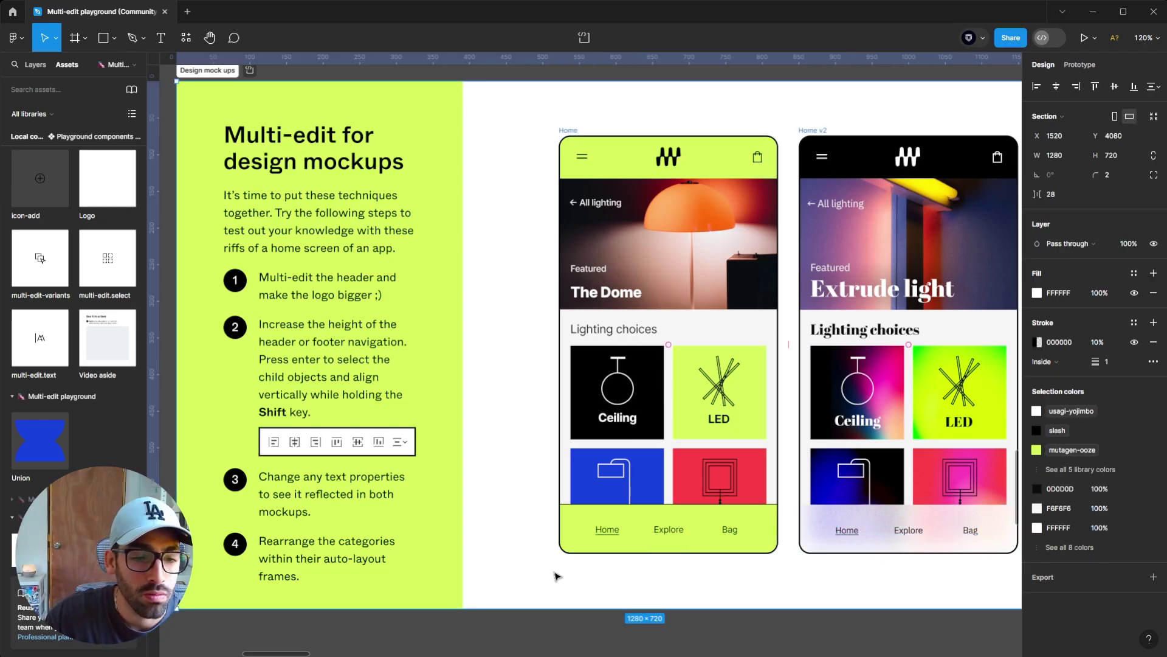
{"action": "key", "text": "Escape"}
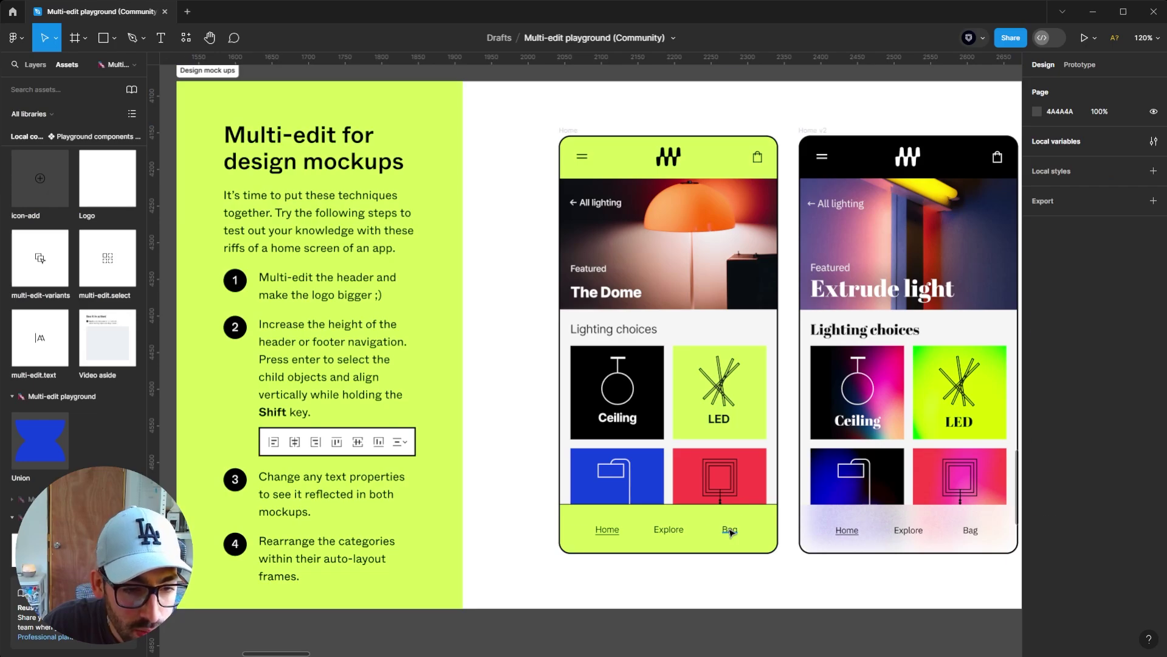
Replace the footer label Bag with "Cart" in both Home mockups simultaneously.
{"action": "left_click", "coordinate": [731, 532]}
{"action": "key", "text": "ctrl+alt+a"}
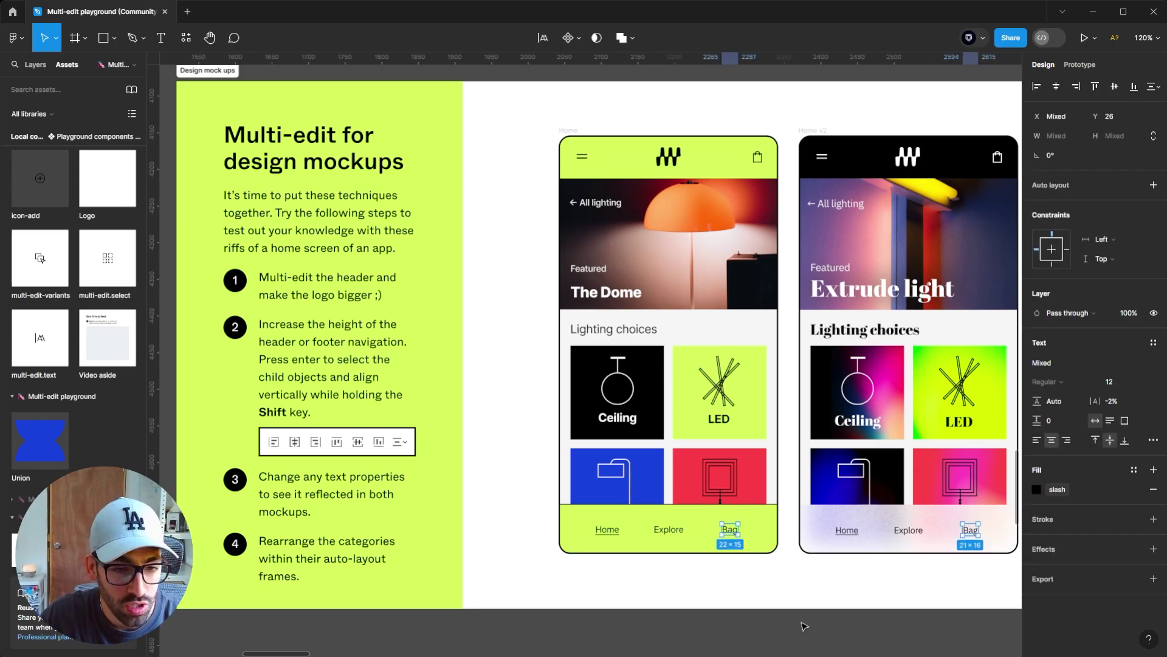
{"action": "key", "text": "Return"}
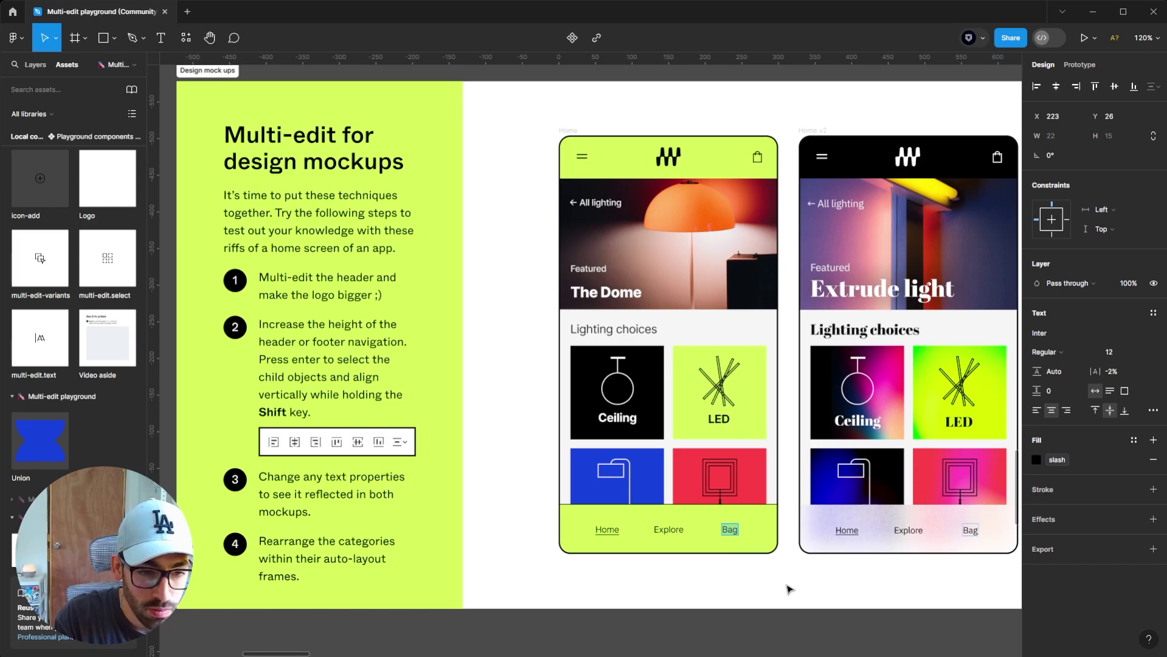
{"action": "type", "text": "Cart"}
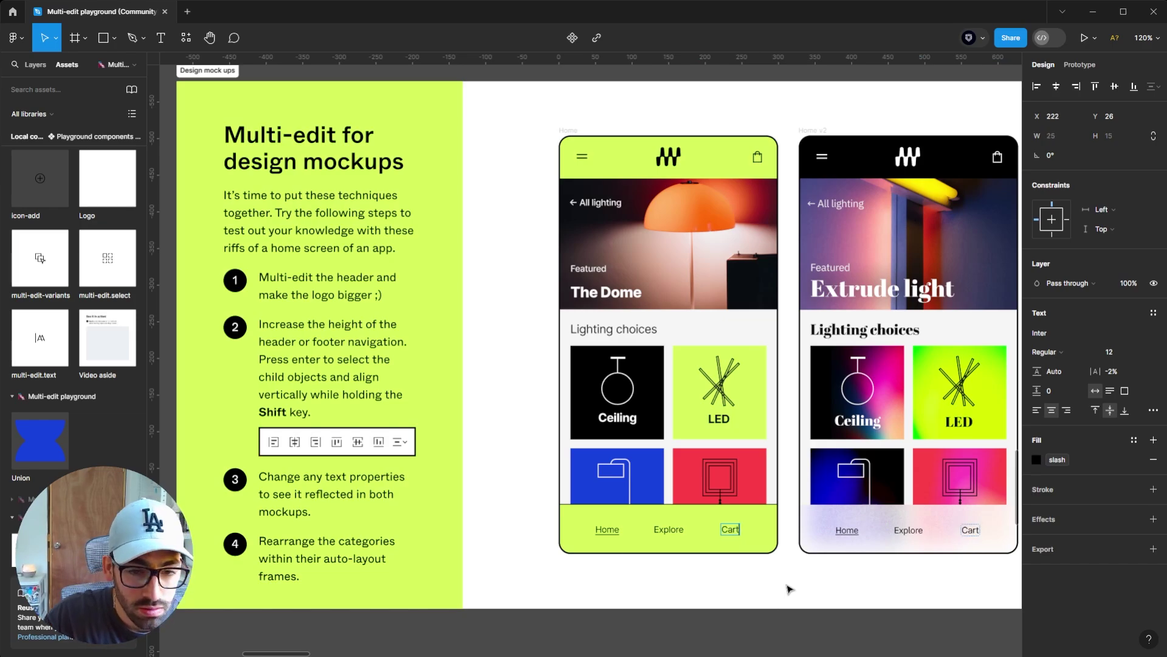
{"action": "left_click", "coordinate": [789, 588]}
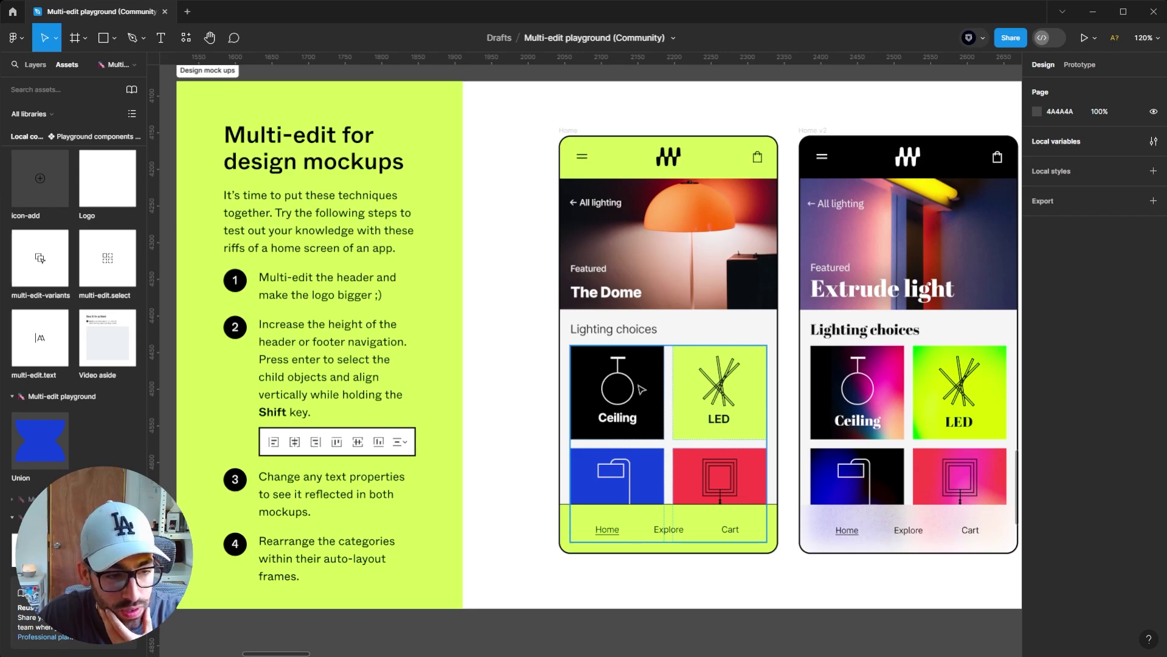
Select the Ceiling and LED cards with their matches in Home v2 and move them one position later in the Auto layout order.
{"action": "left_click", "coordinate": [642, 390]}
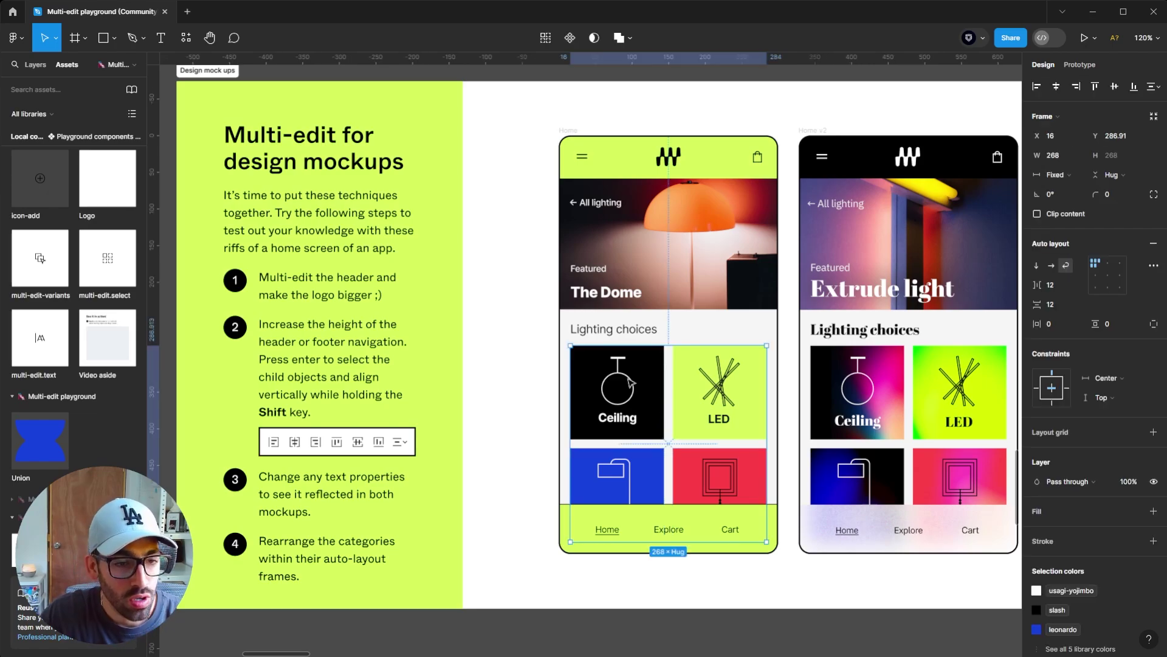
{"action": "left_click", "coordinate": [660, 365]}
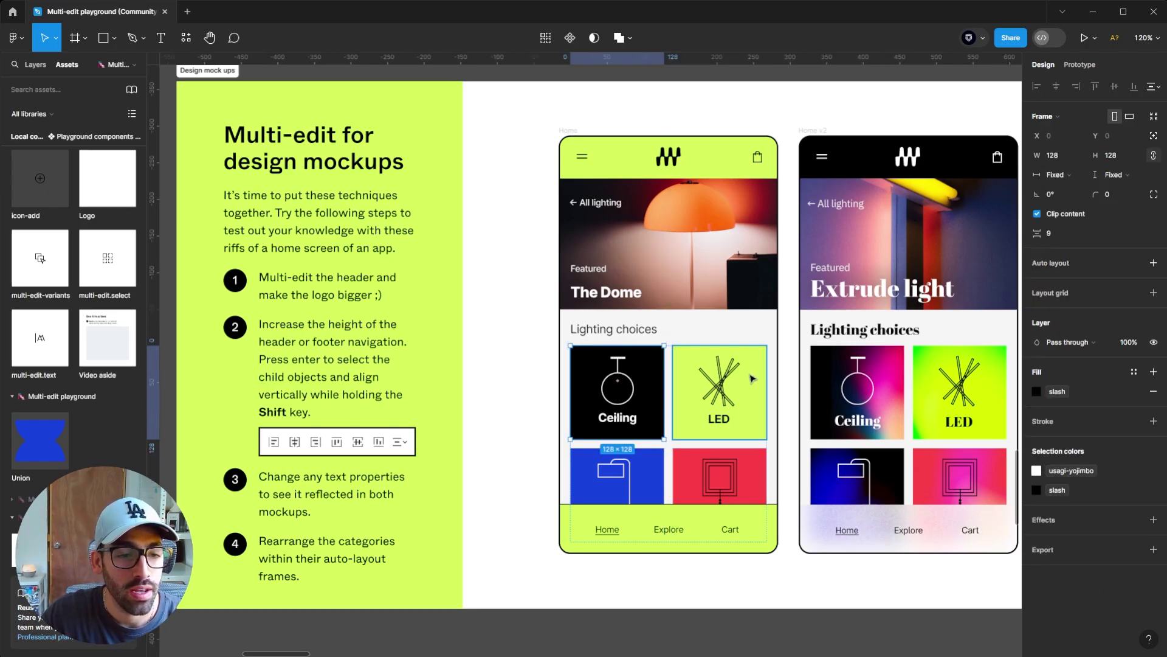
{"action": "left_click", "coordinate": [752, 378], "text": "shift"}
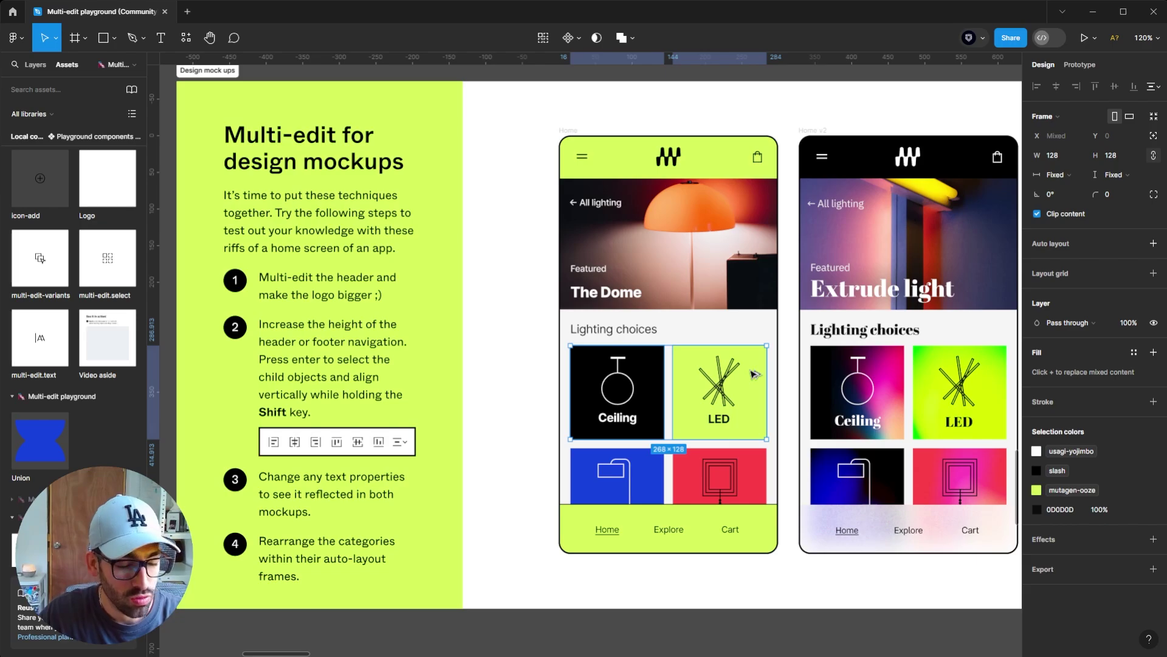
{"action": "key", "text": "ctrl+alt+a"}
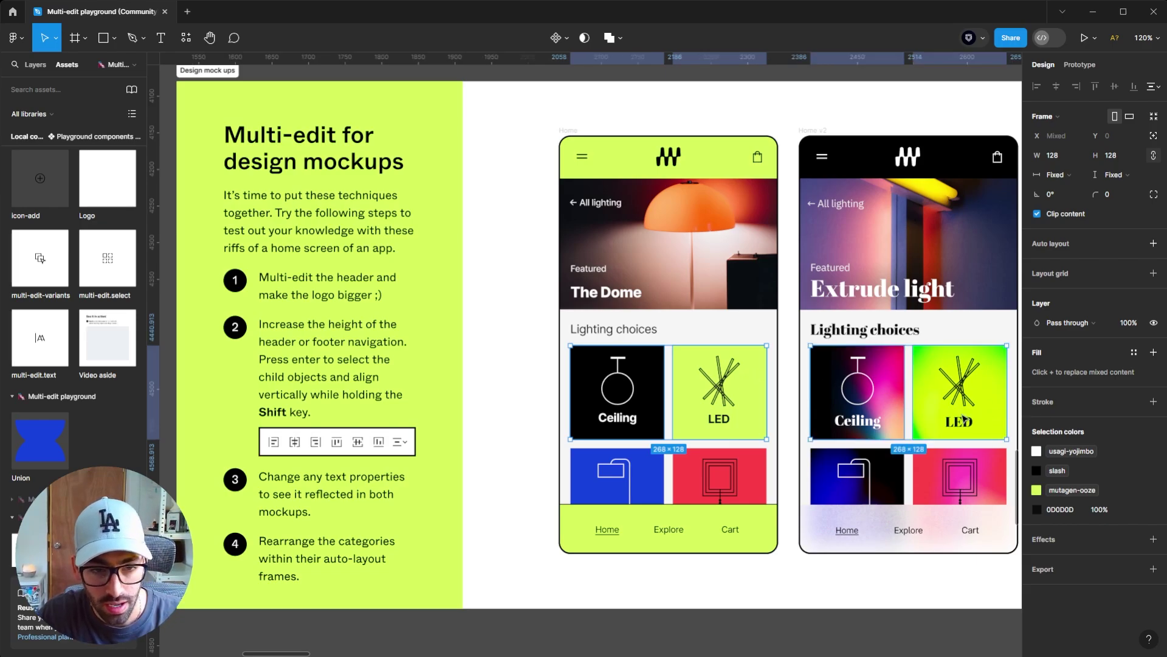
{"action": "key", "text": "Right"}
{"action": "key", "text": "Left"}
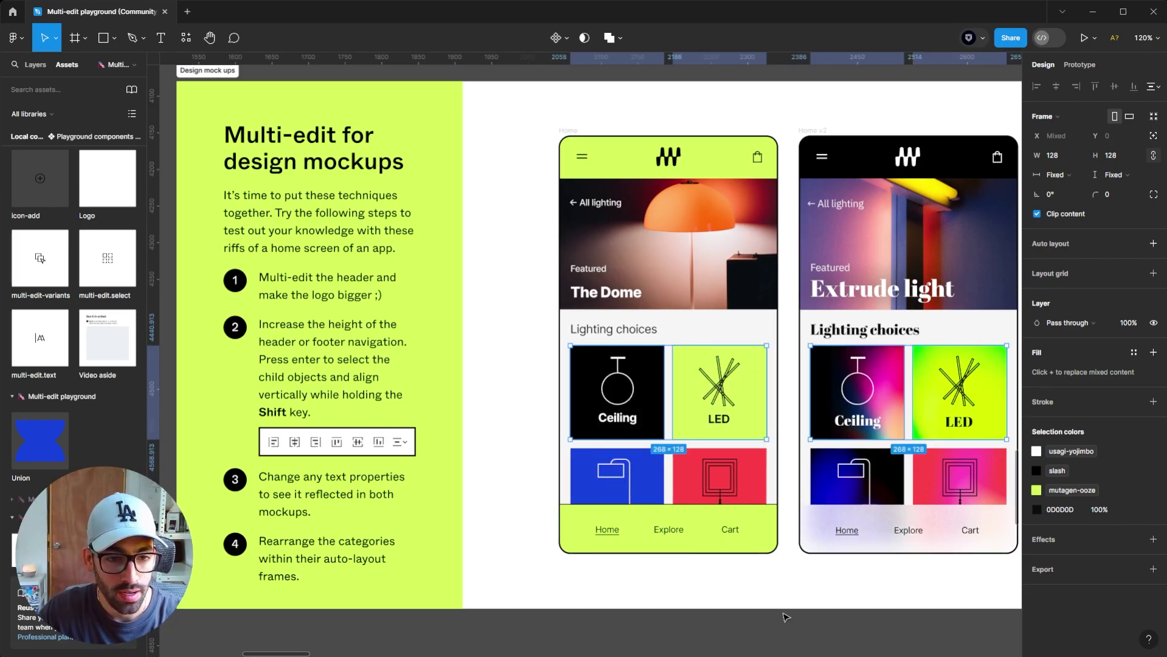
{"action": "key", "text": "Right"}
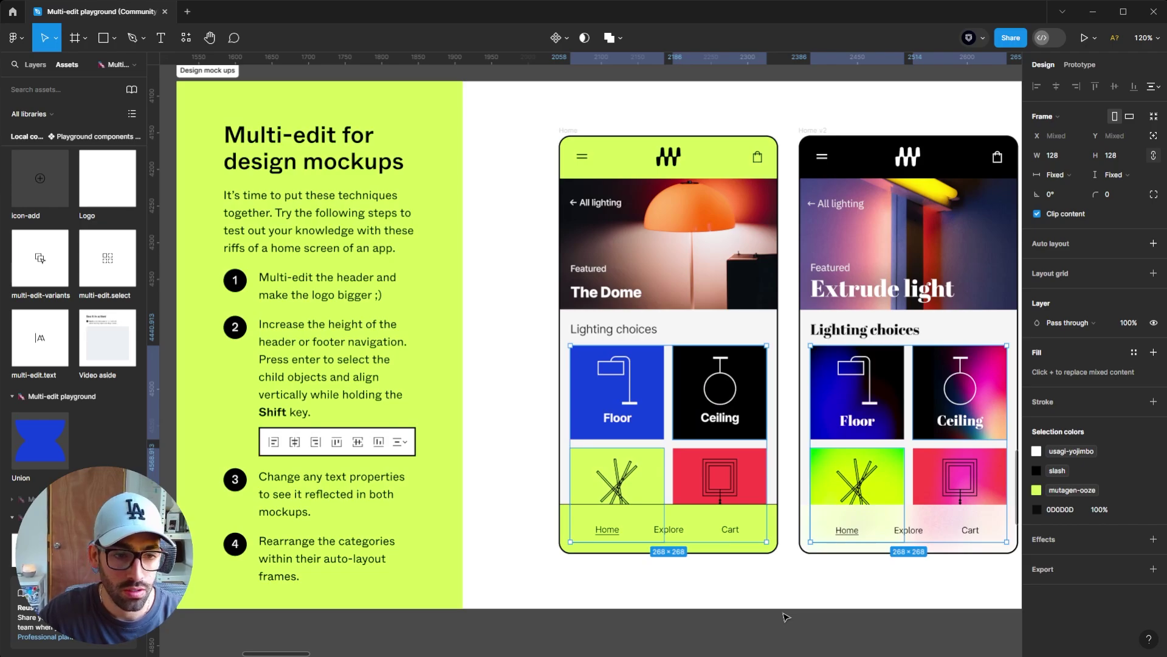
{"action": "left_click", "coordinate": [785, 616]}
In the Presentation slides exercise, replace the title on all four slides simultaneously with "Subscribe to" followed by the channel owner's first name.
{"action": "key", "text": "n"}
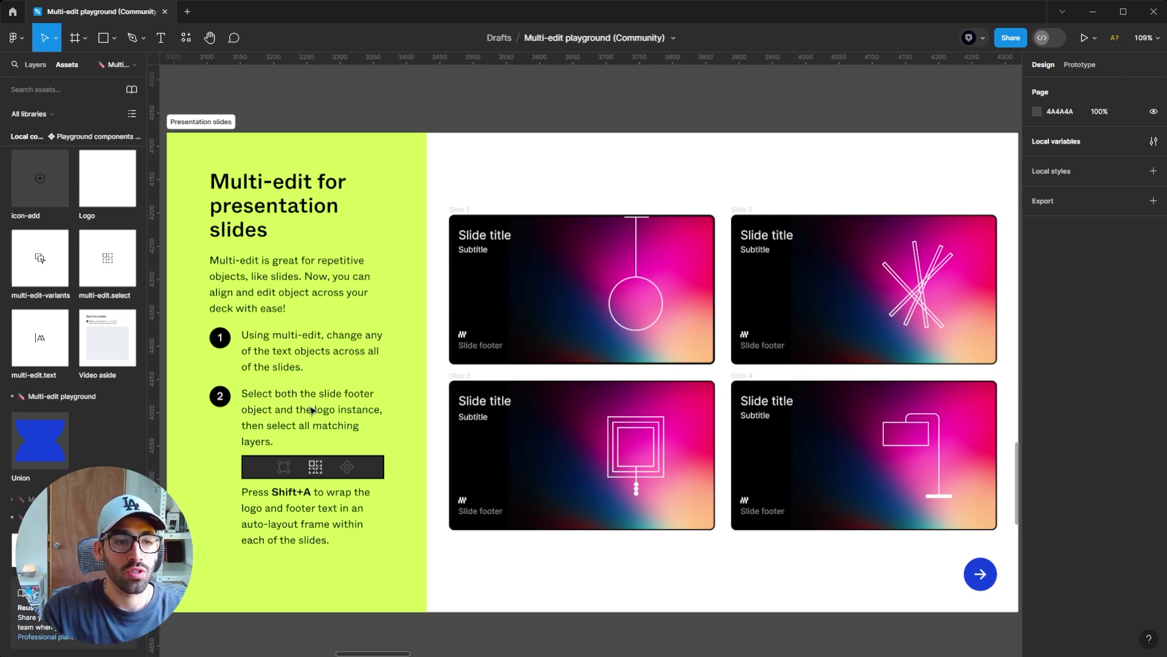
{"action": "left_click", "coordinate": [495, 240]}
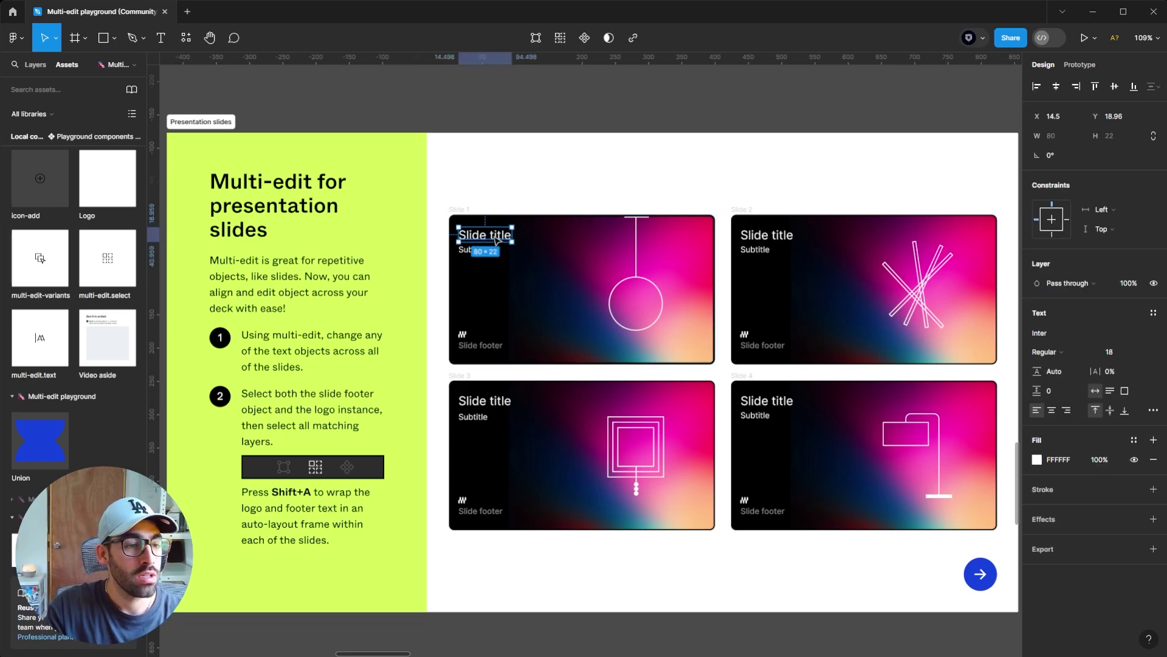
{"action": "key", "text": "ctrl+alt+a"}
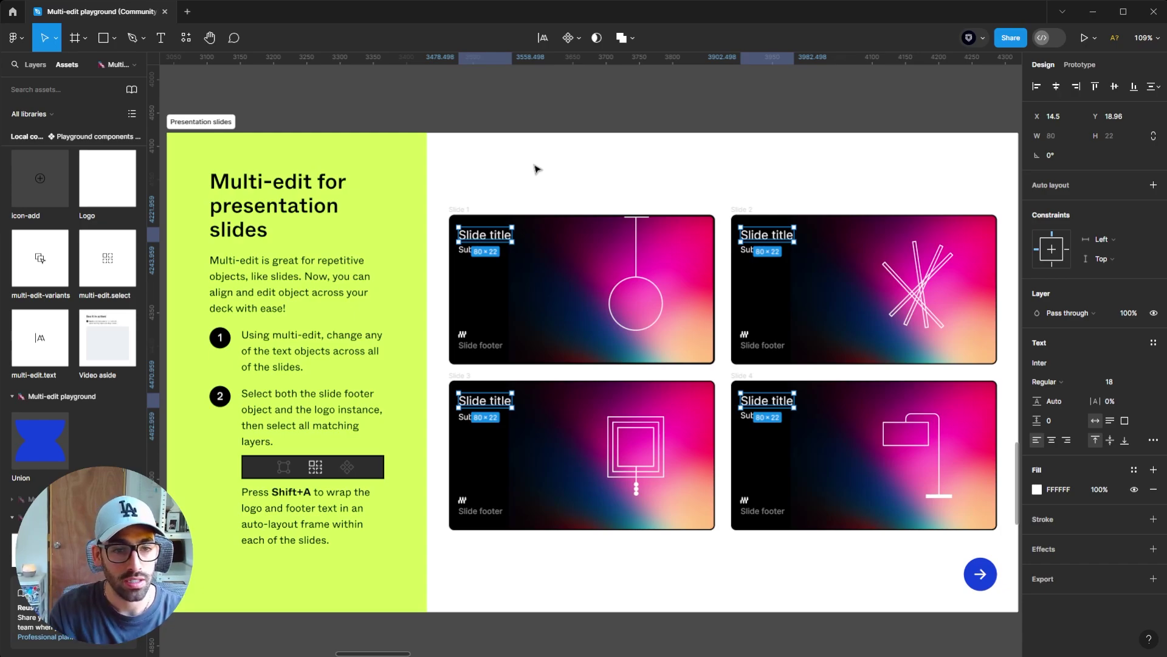
{"action": "key", "text": "Return"}
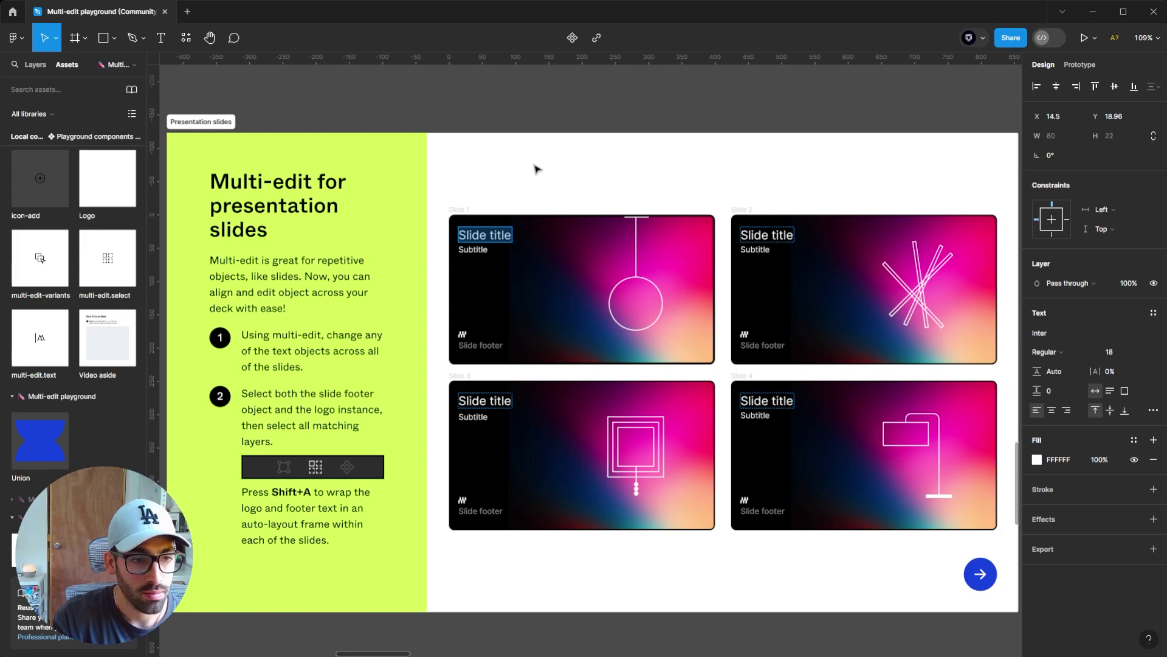
{"action": "type", "text": "Subsc"}
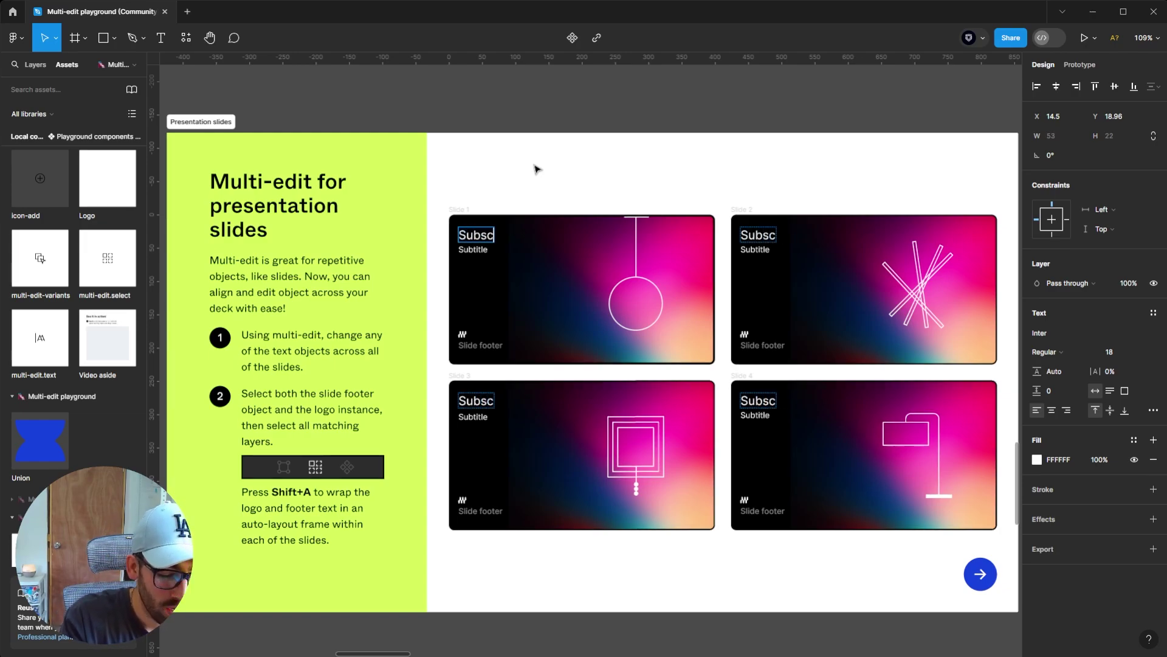
{"action": "type", "text": "ribe to Santi"}
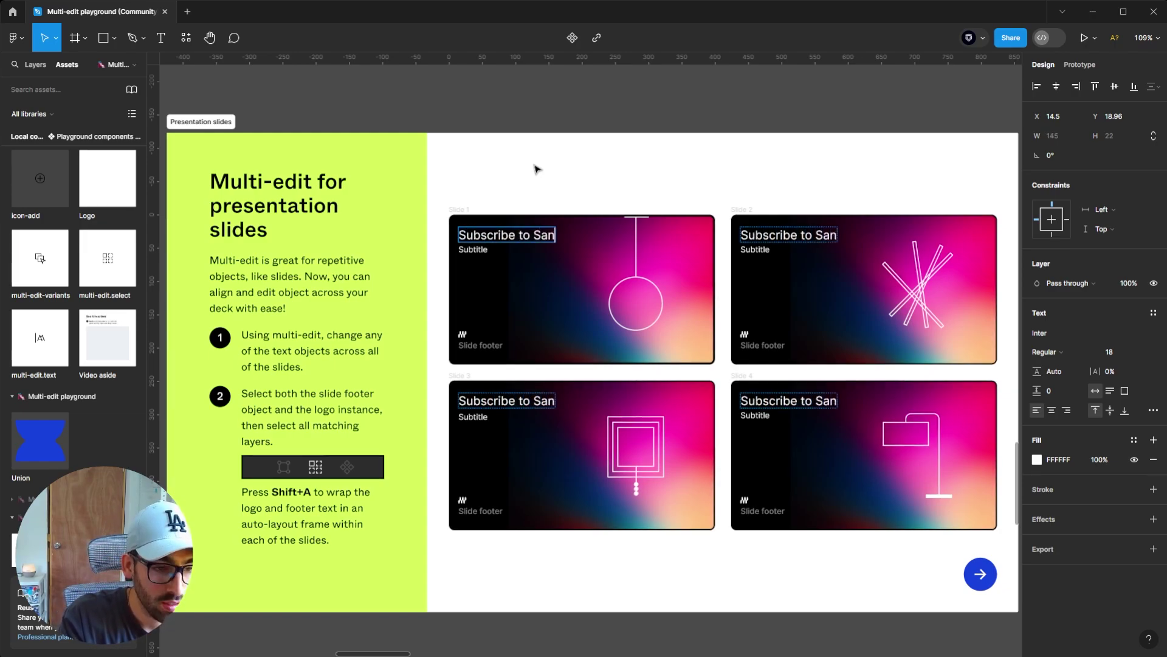
{"action": "left_click", "coordinate": [476, 546]}
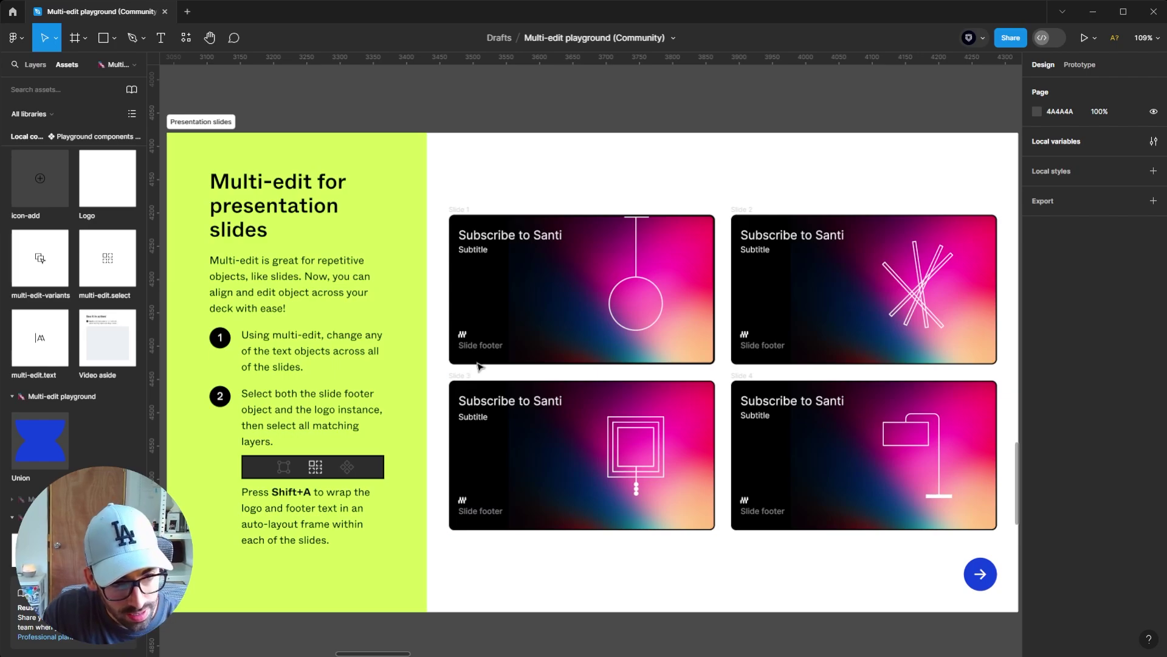
Select the slide footer text and logo in Slide 3 with all matching layers, and wrap each pair in an Auto layout frame.
{"action": "left_click", "coordinate": [486, 517]}
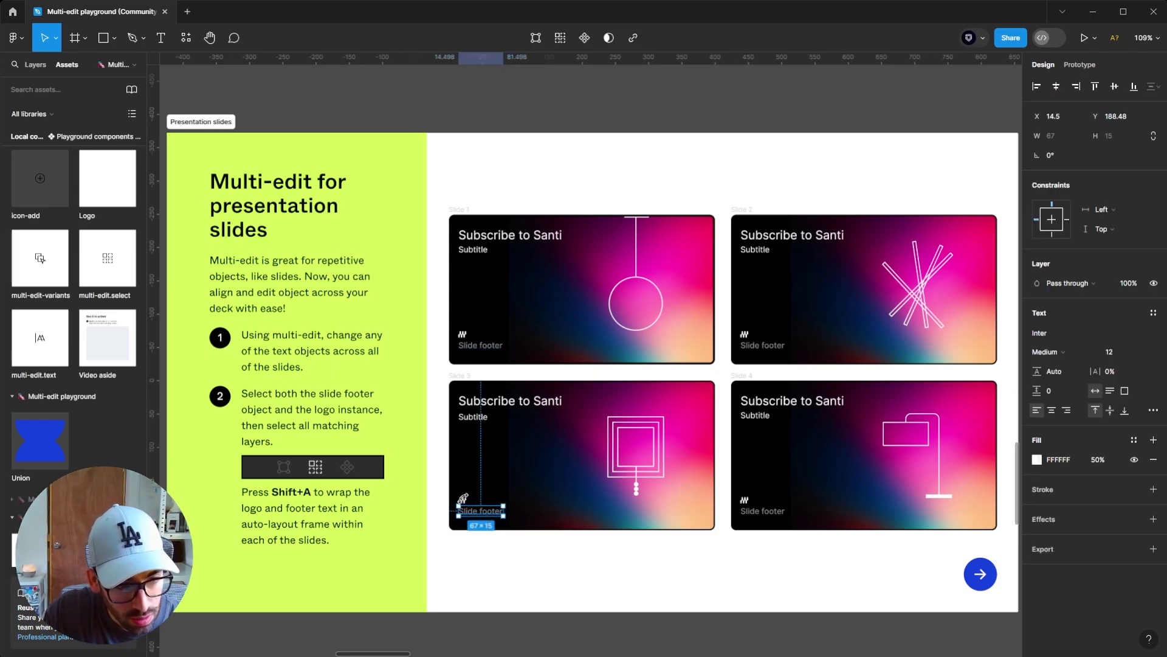
{"action": "left_click", "coordinate": [467, 500], "text": "shift"}
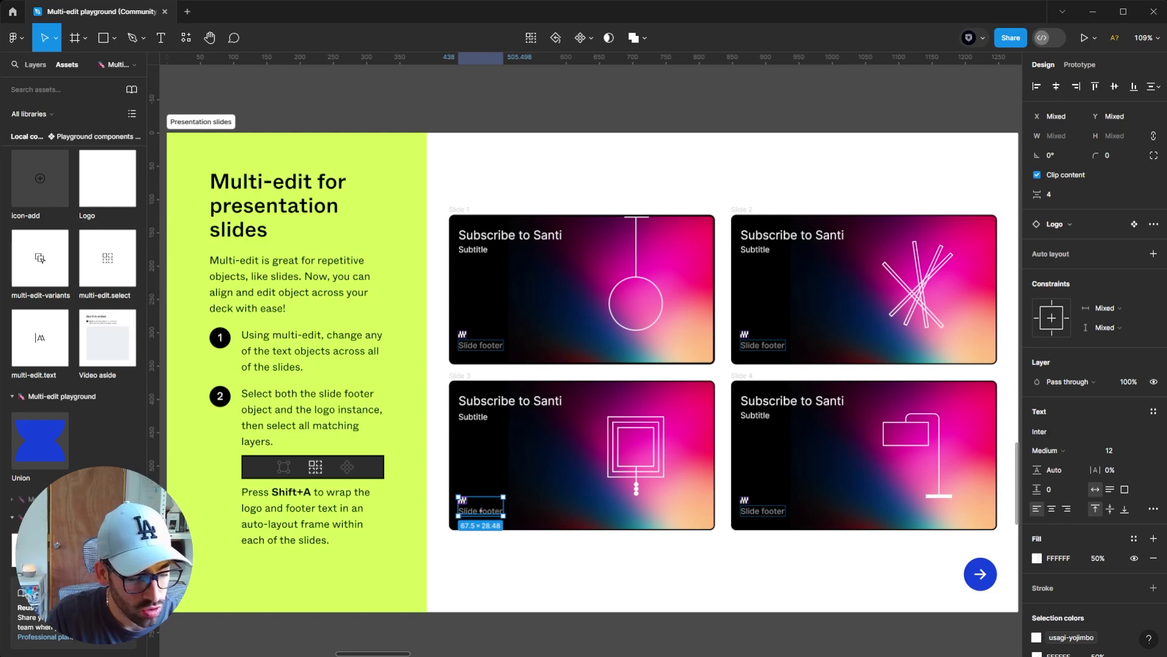
{"action": "key", "text": "ctrl+alt+a"}
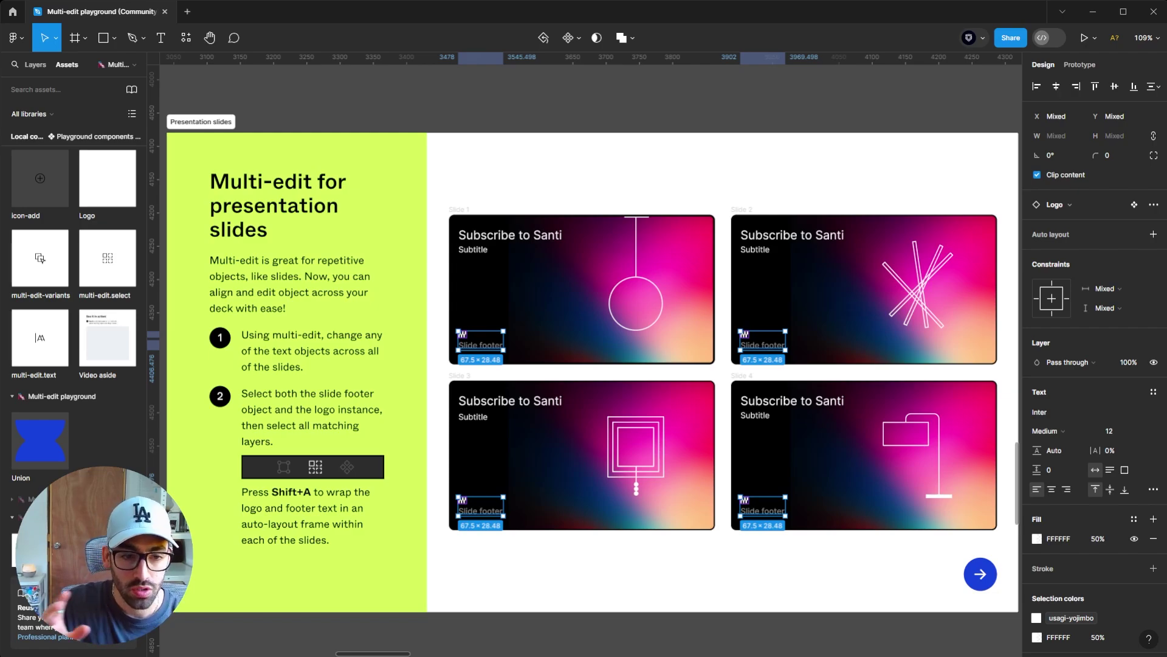
{"action": "key", "text": "shift+a"}
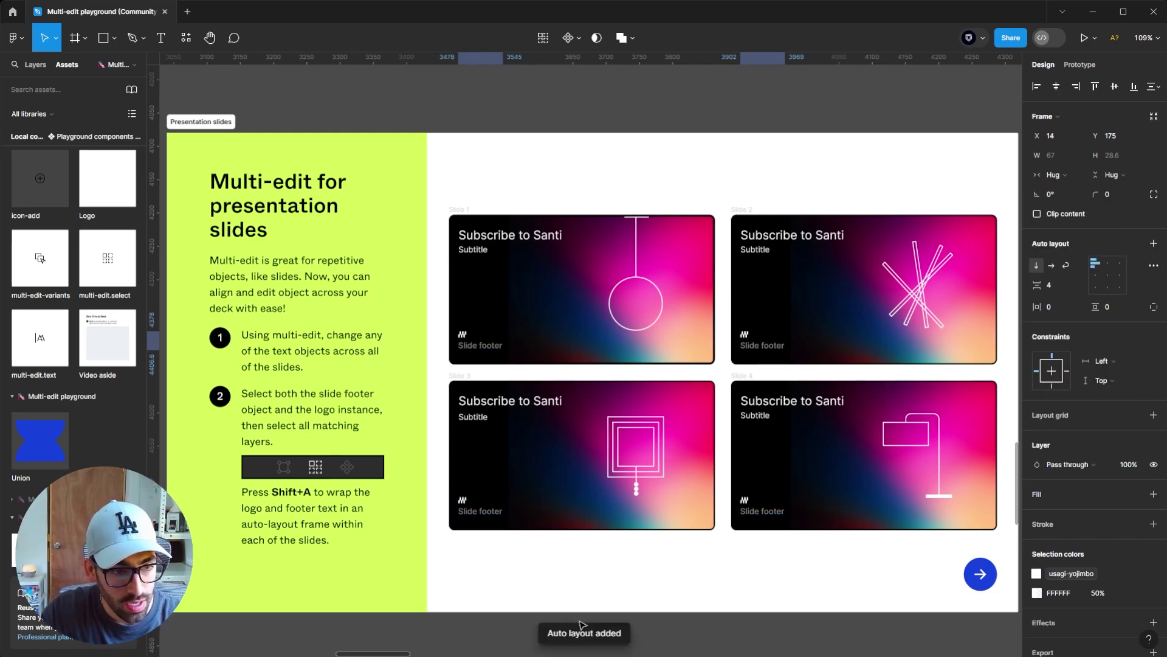
Select the logo instances on all four slides, try them below the footer text and restore their original order.
{"action": "left_click", "coordinate": [462, 500]}
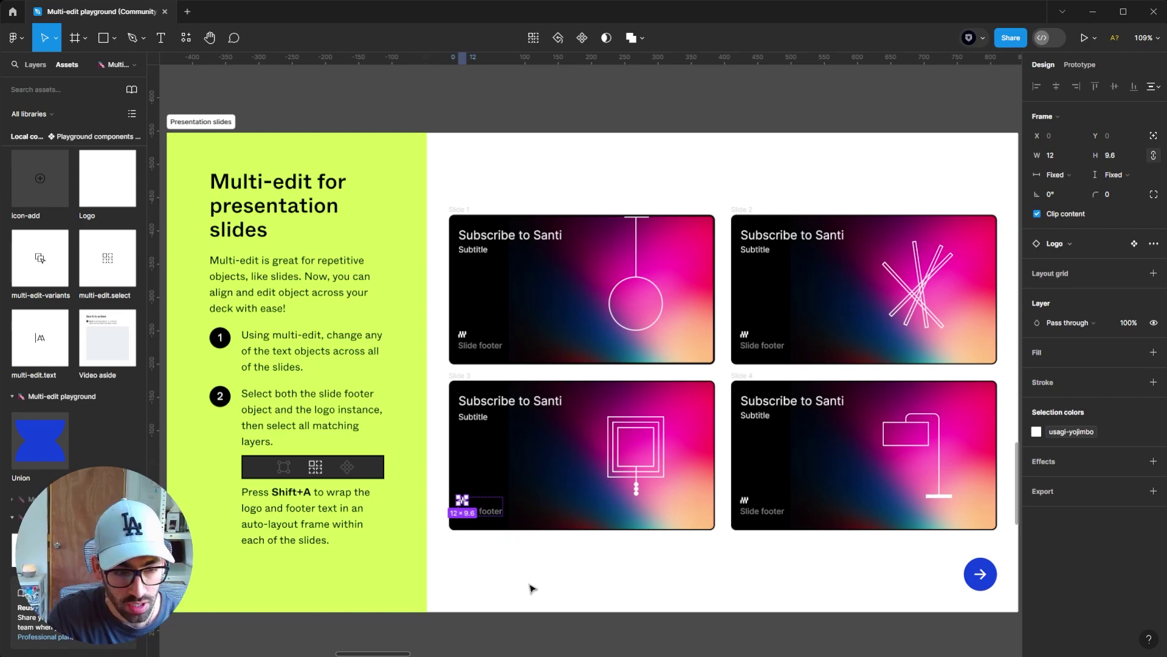
{"action": "key", "text": "ctrl+alt+a"}
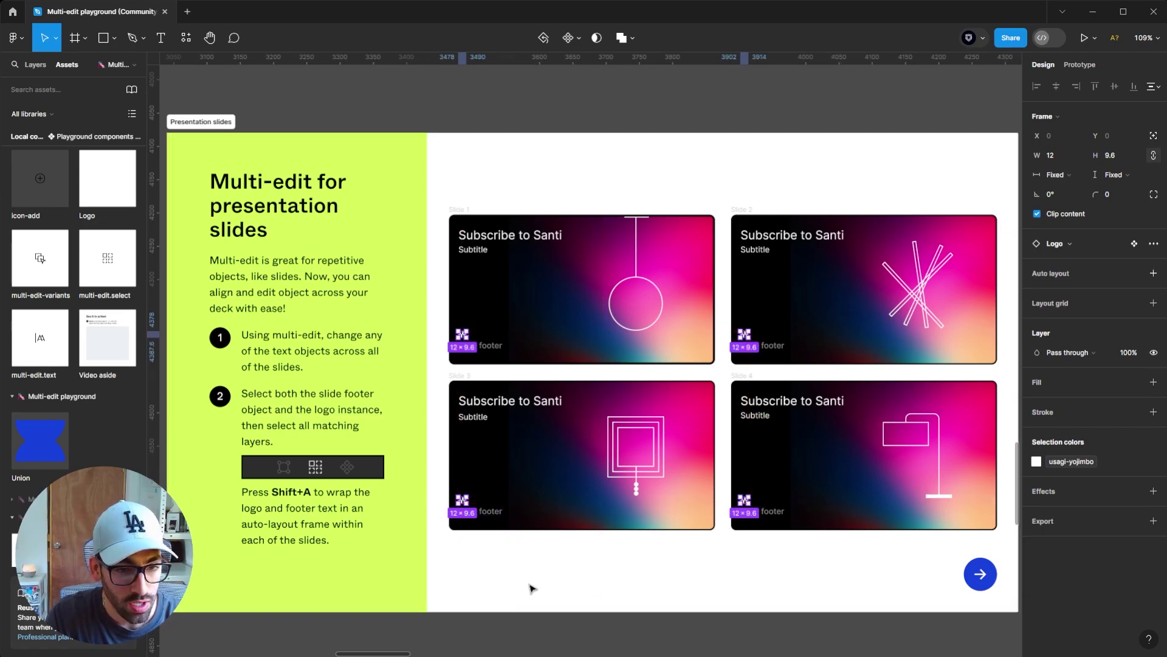
{"action": "key", "text": "ctrl+z"}
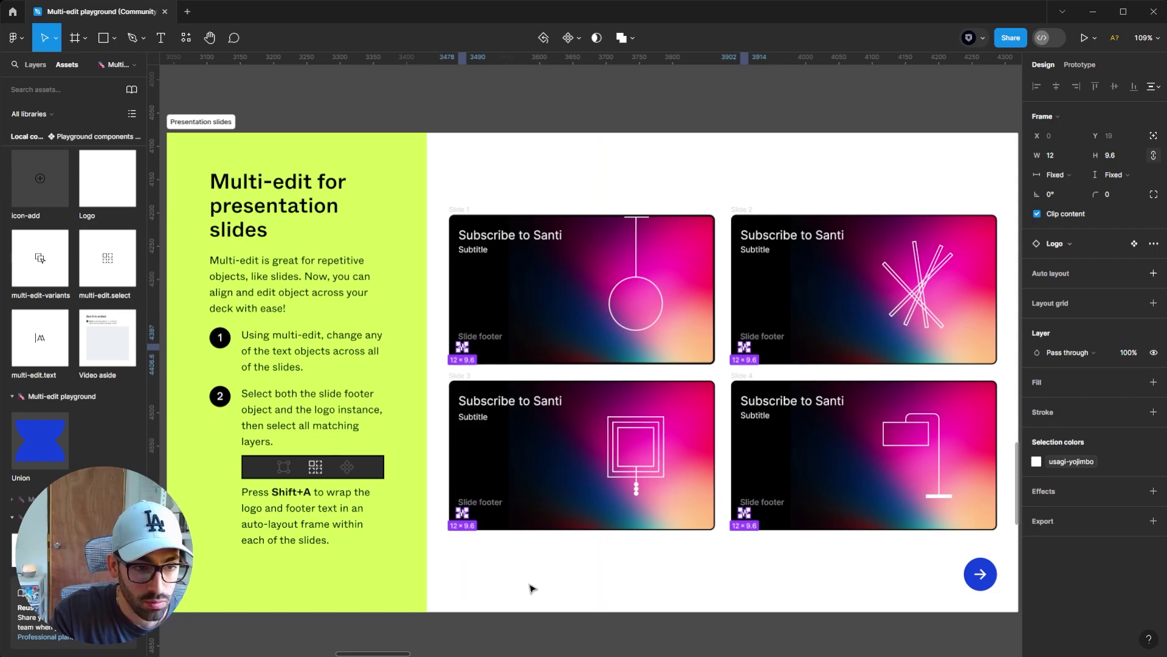
{"action": "key", "text": "ctrl+shift+z"}
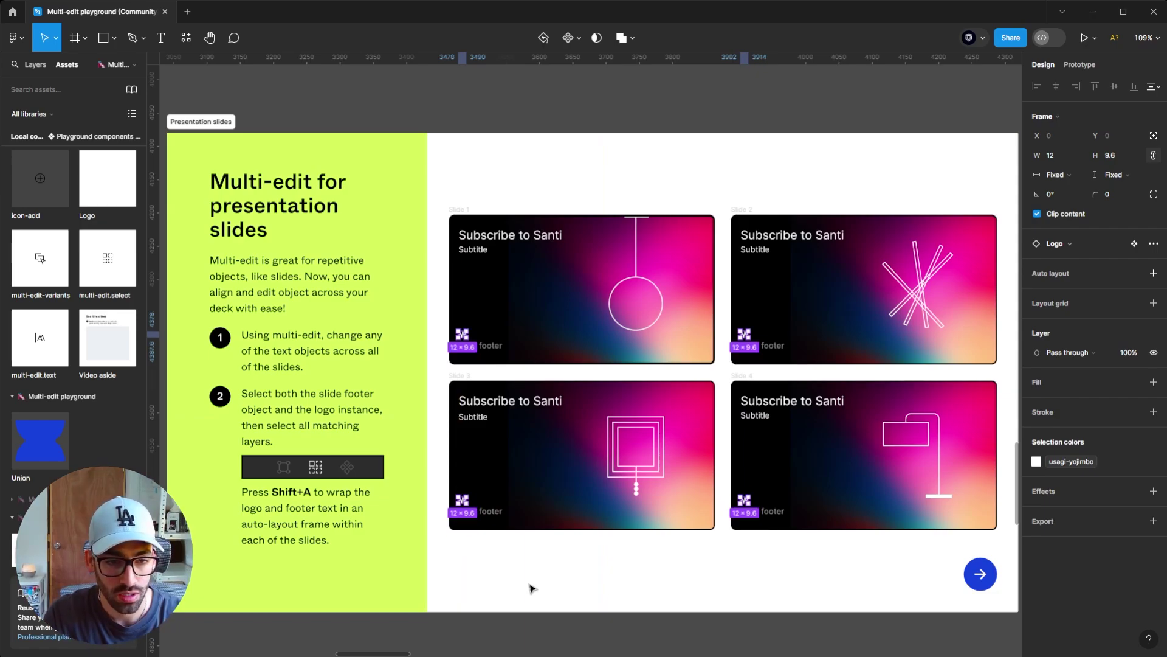
In the Smart animate prototypes exercise, play the first Category animation frame in a prototype preview and clear the canvas selection.
{"action": "key", "text": "n"}
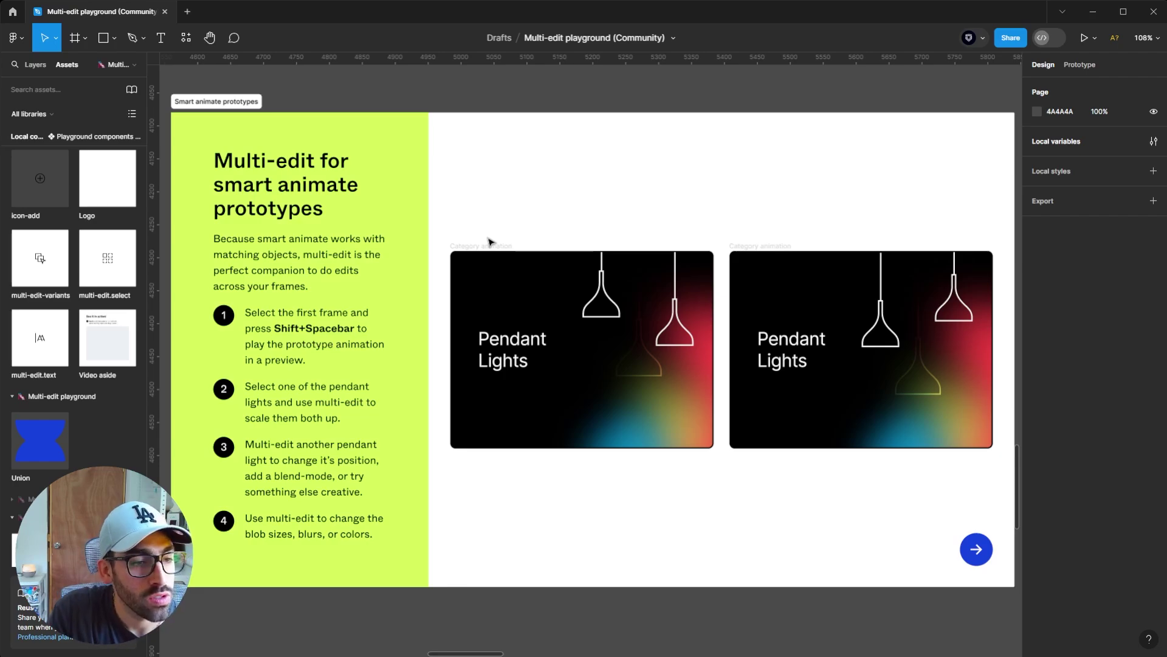
{"action": "left_click", "coordinate": [481, 246]}
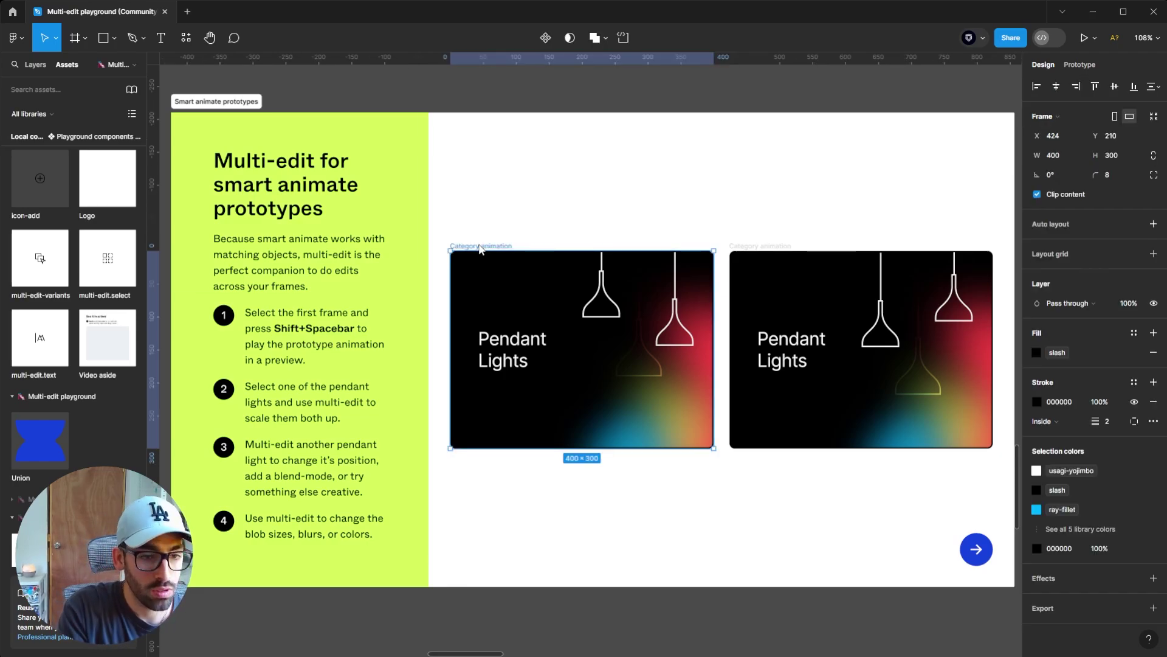
{"action": "key", "text": "shift+space"}
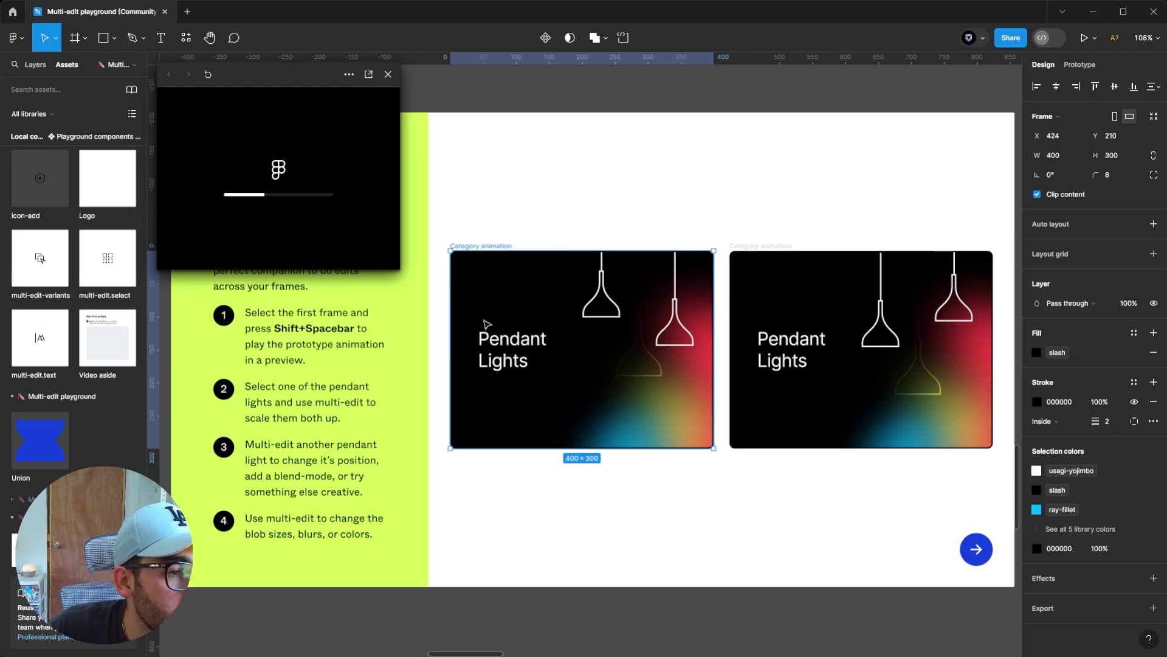
{"action": "left_click", "coordinate": [640, 195]}
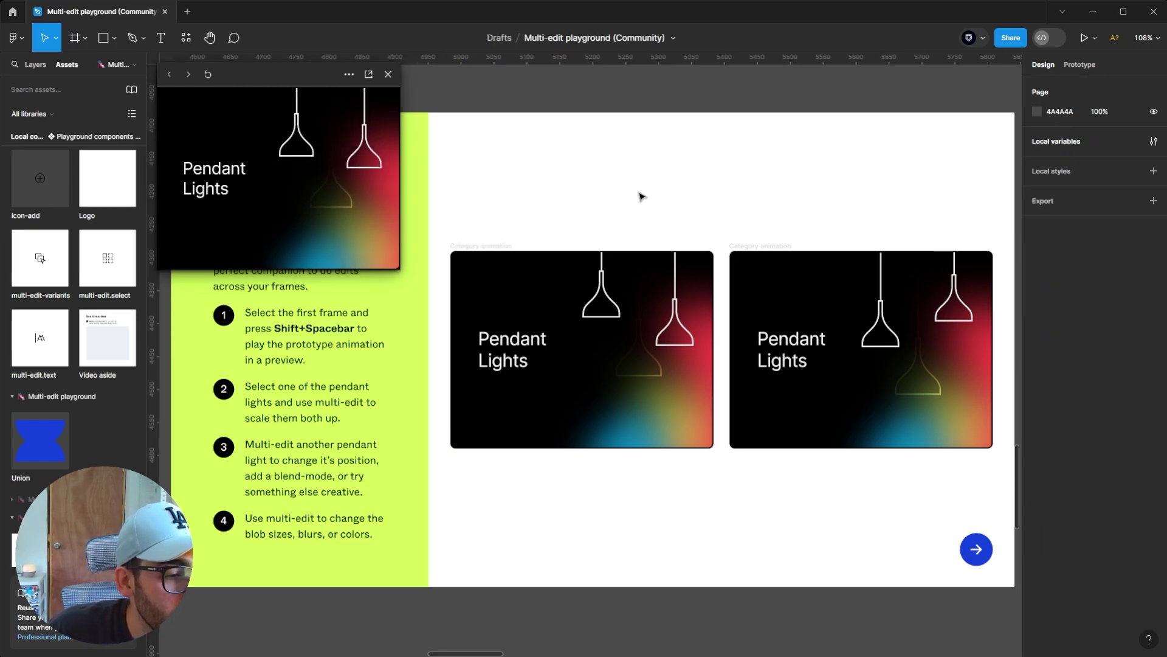
Select the first white pendant light with its match in the second Category animation frame and nudge both lights upward.
{"action": "left_click", "coordinate": [605, 269]}
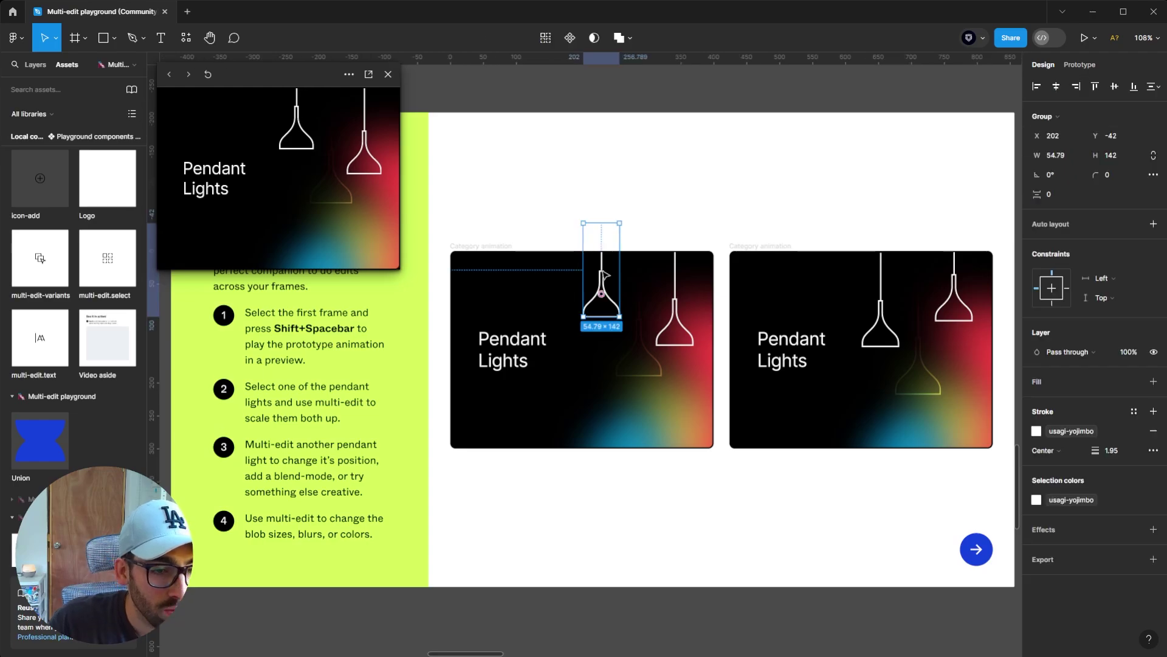
{"action": "key", "text": "ctrl+alt+a"}
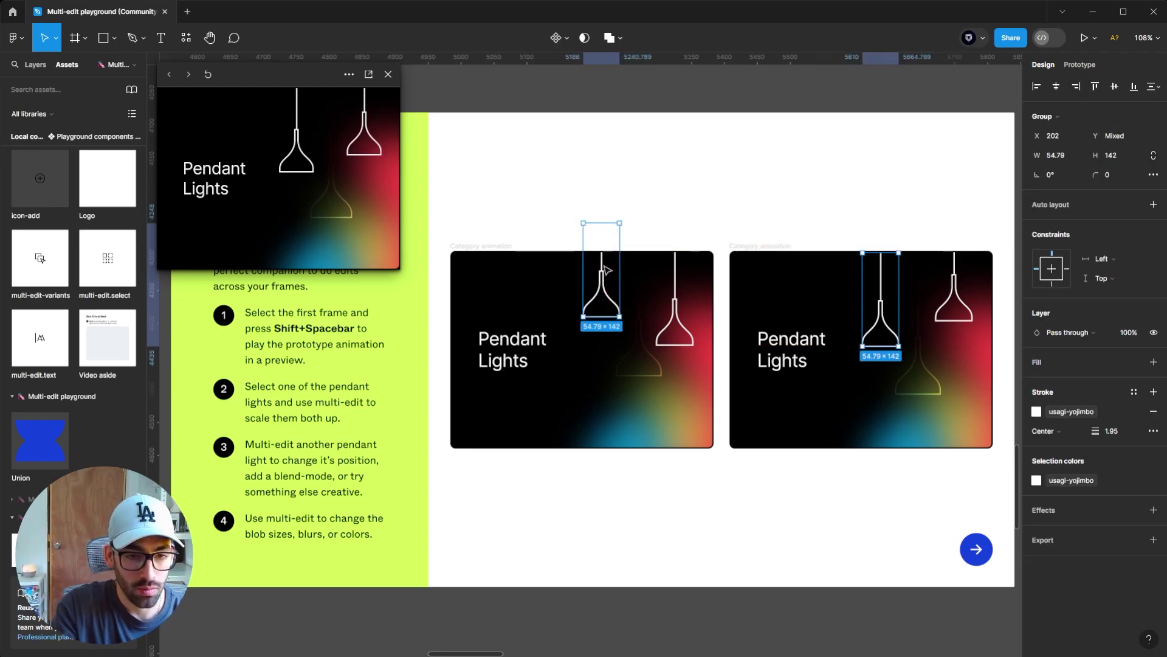
{"action": "key", "text": "shift+Up"}
{"action": "key", "text": "shift+Up"}
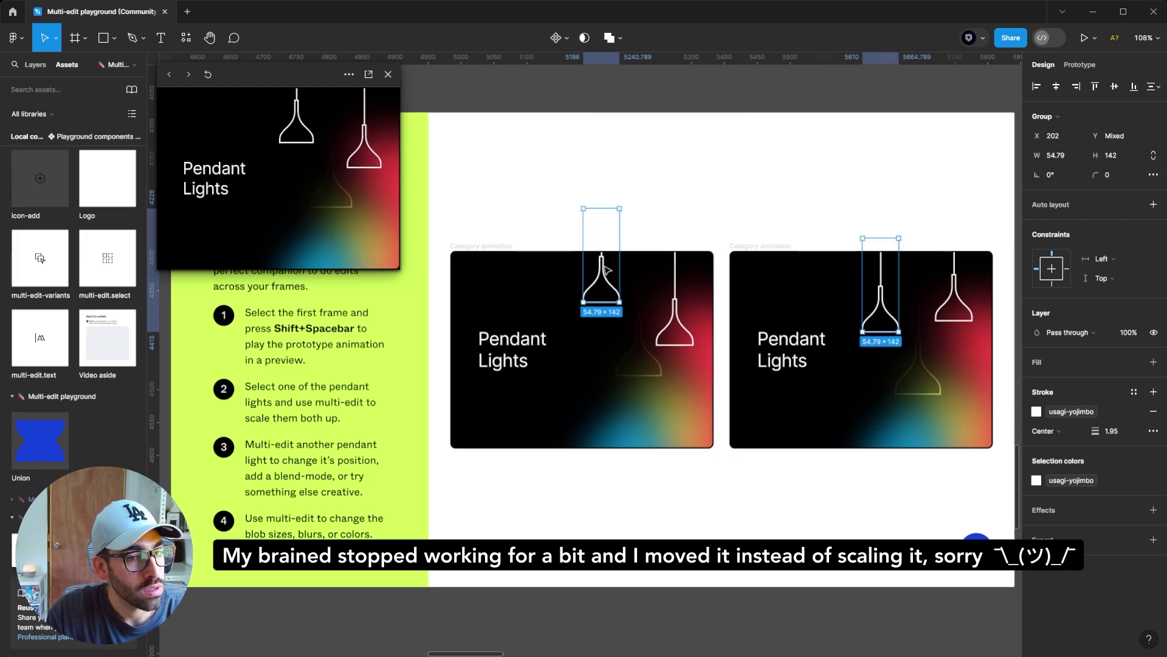
{"action": "left_click", "coordinate": [757, 187]}
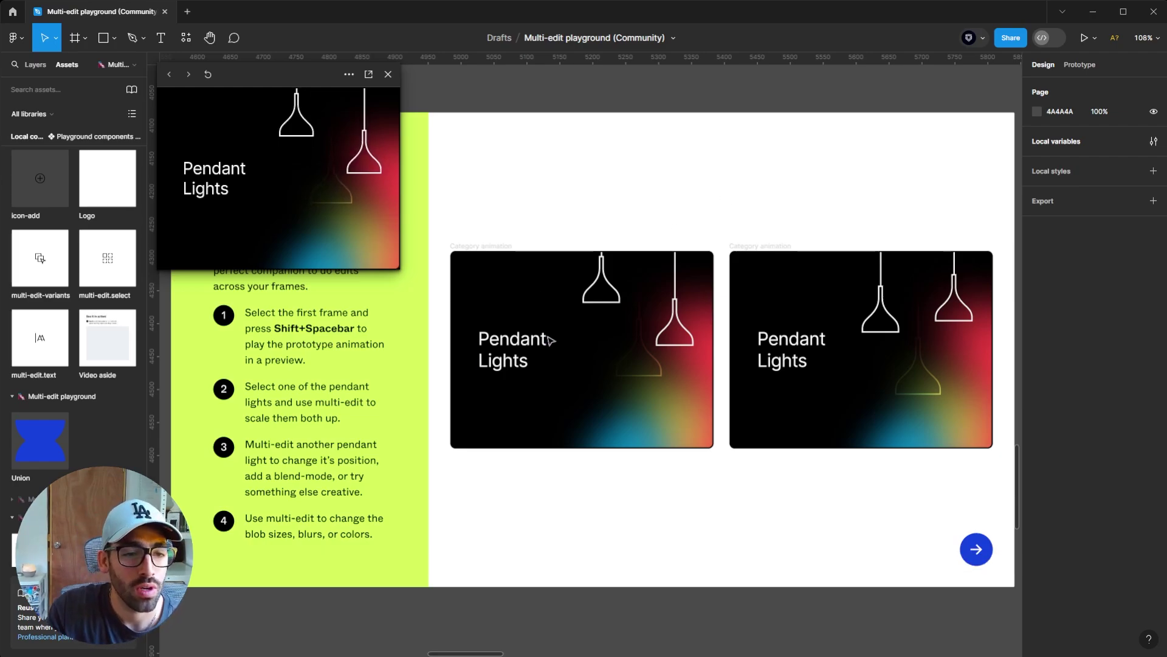
Set the blend mode of the pendant light over the red glow to Overlay in both Category animation frames.
{"action": "left_click", "coordinate": [677, 316]}
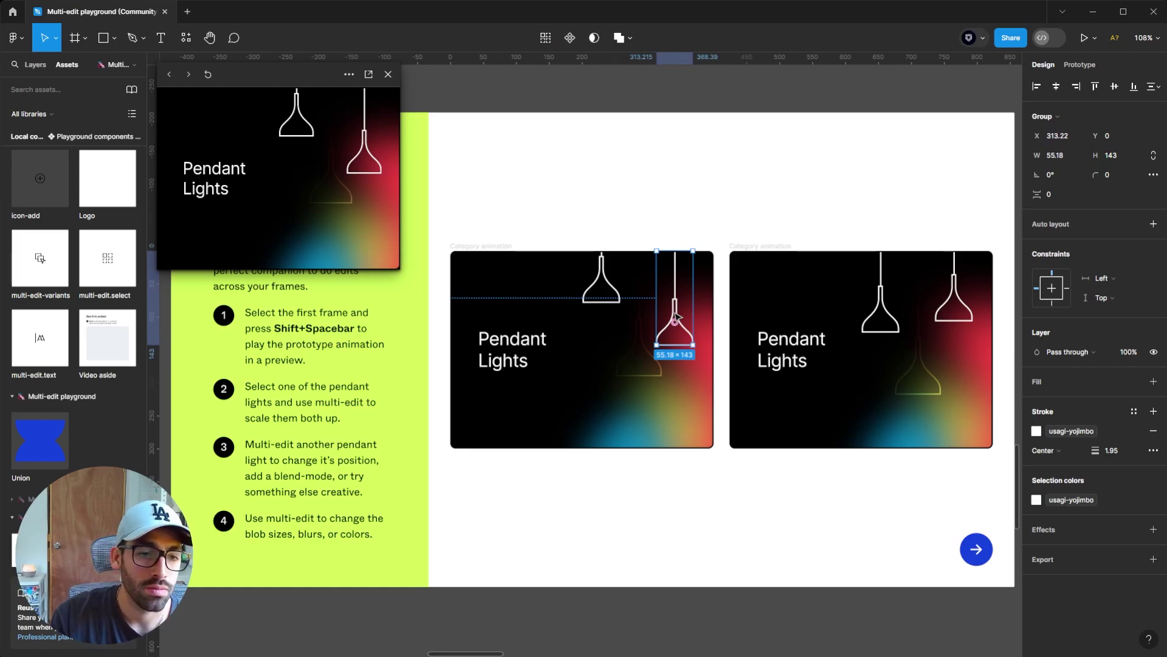
{"action": "key", "text": "ctrl+alt+a"}
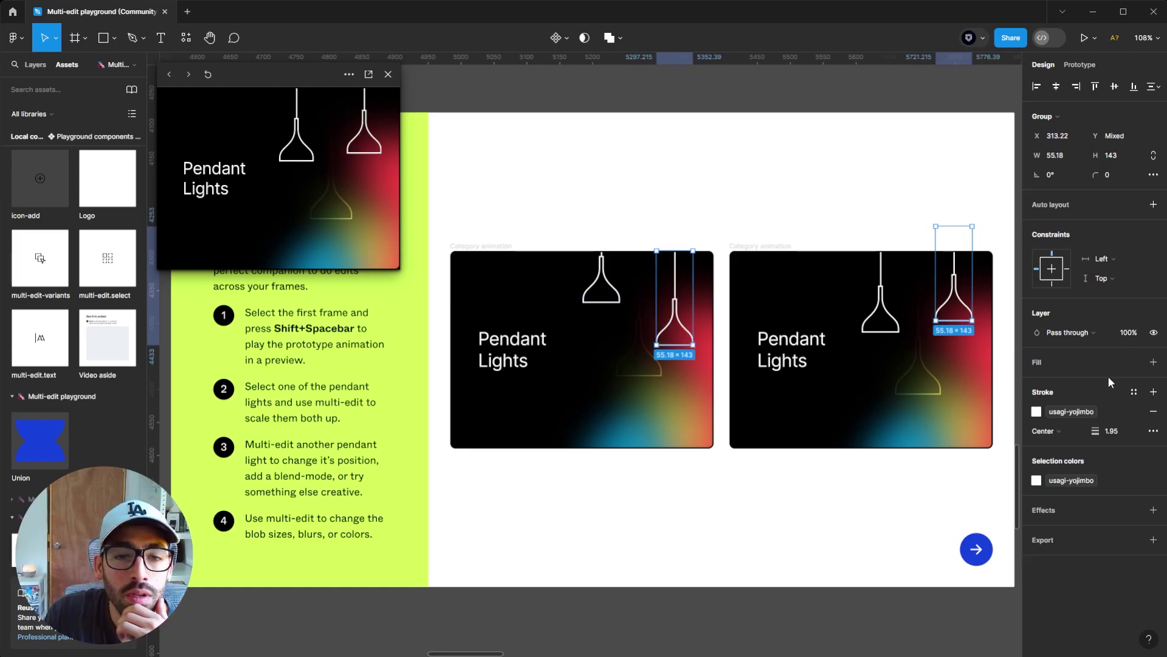
{"action": "left_click", "coordinate": [1100, 331]}
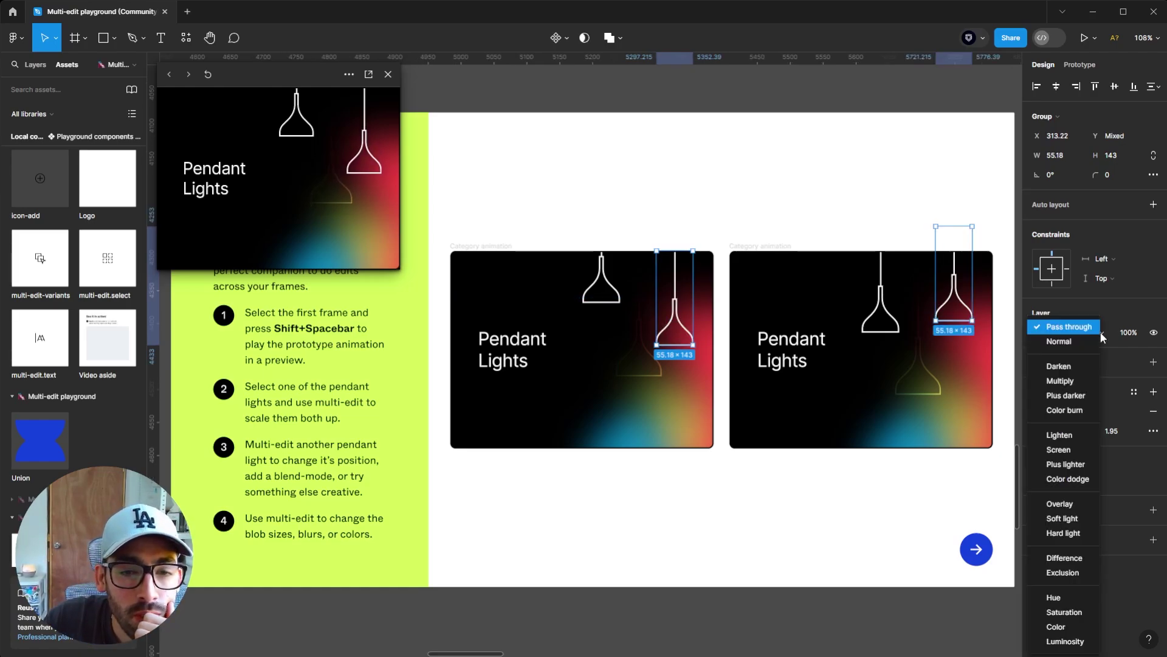
{"action": "left_click", "coordinate": [1057, 500]}
{"action": "left_click", "coordinate": [714, 183]}
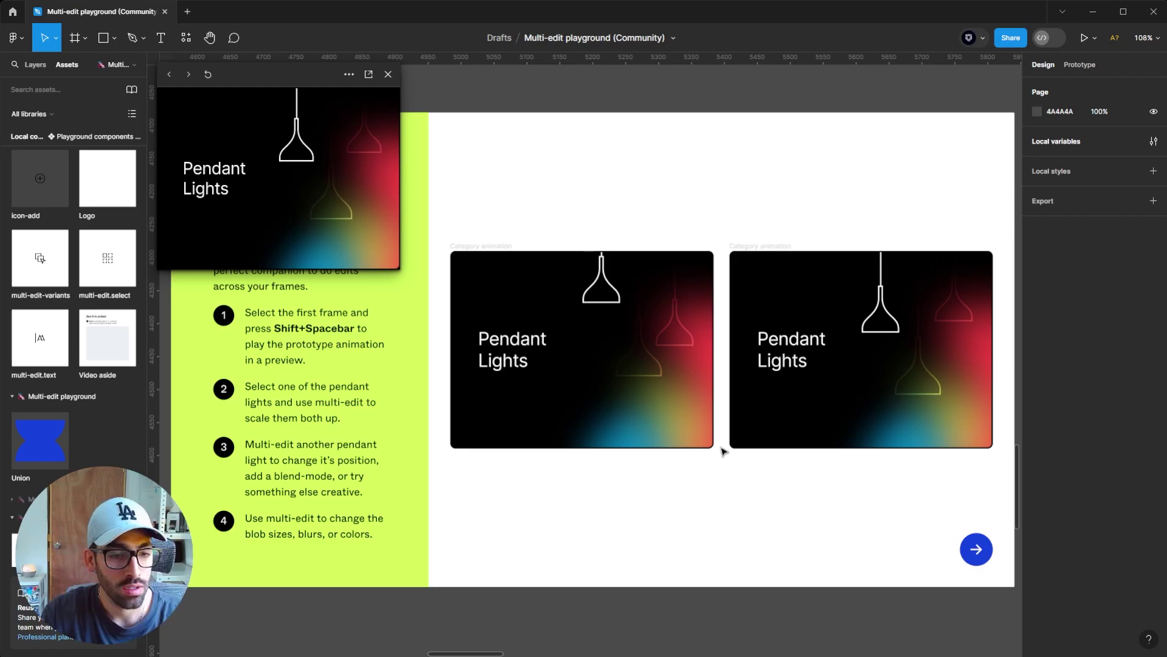
Change the fill of the mutagen-ooze blurred blob to the blue leonardo library color in both Category animation frames.
{"action": "left_click", "coordinate": [687, 413]}
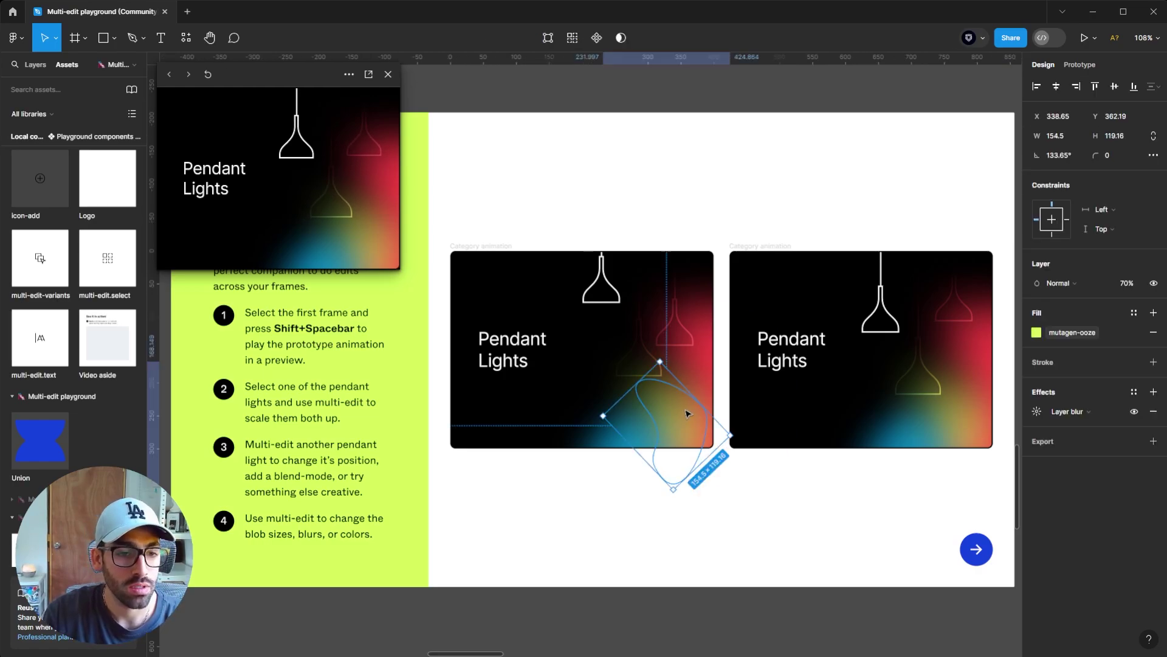
{"action": "left_click", "coordinate": [574, 46]}
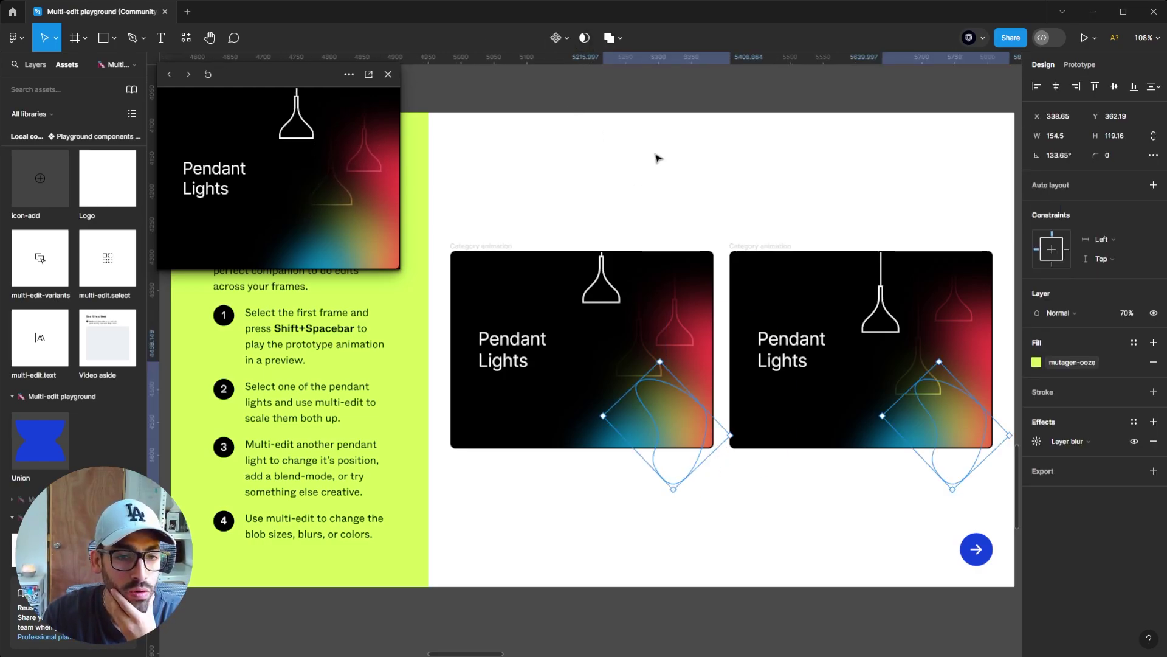
{"action": "left_click", "coordinate": [1036, 362]}
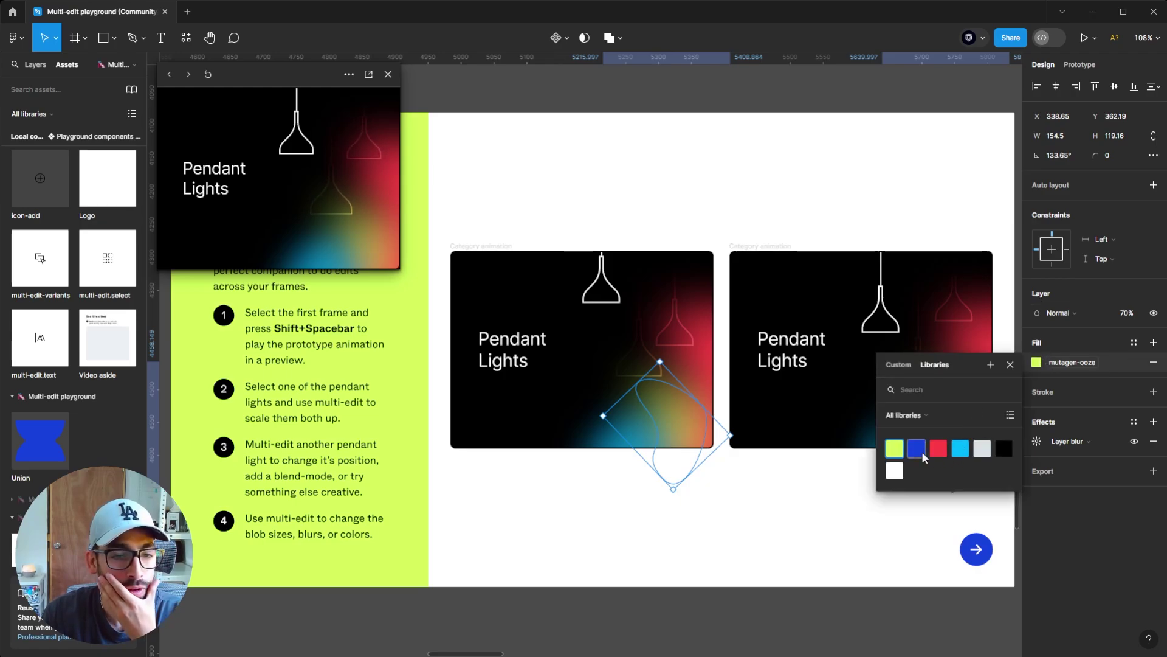
{"action": "left_click", "coordinate": [917, 449]}
{"action": "left_click", "coordinate": [851, 535]}
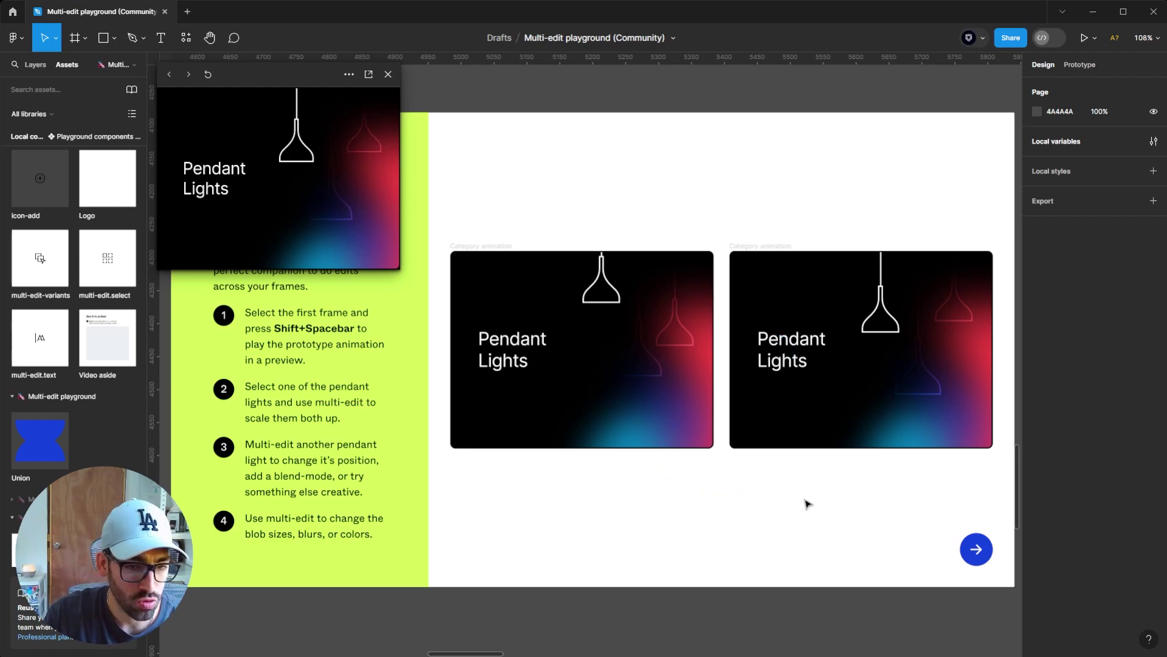
Reselect the blue blurred blobs in both Category animation frames, rotate them counterclockwise together and clear the selection.
{"action": "key", "text": "ctrl+z"}
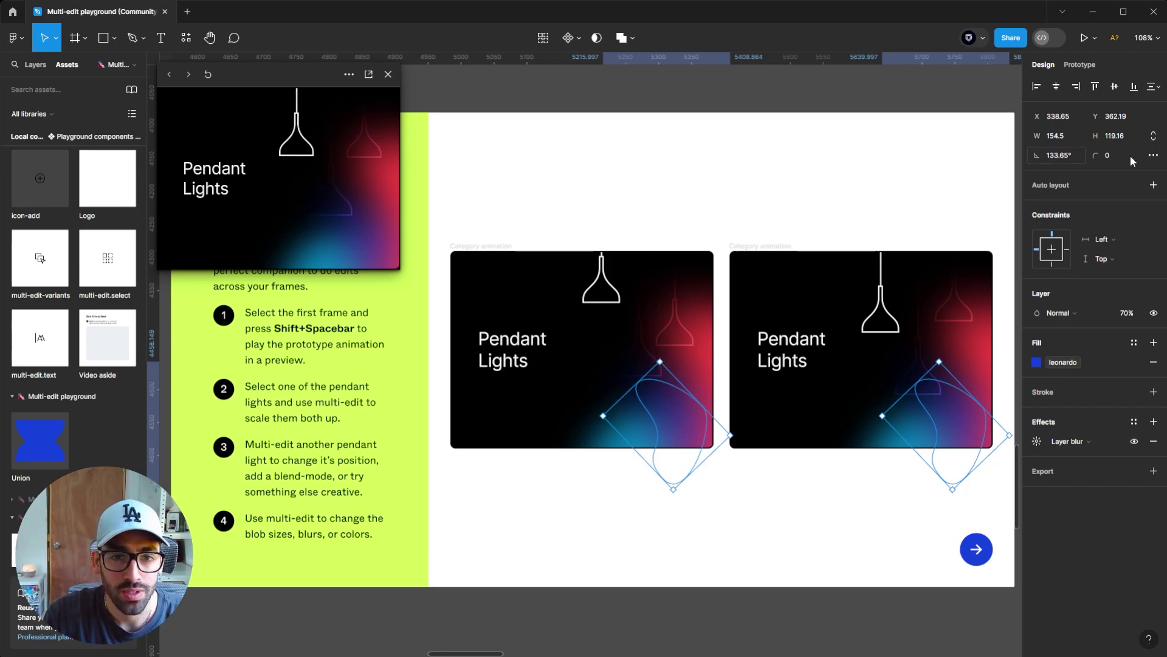
{"action": "left_click", "coordinate": [1075, 151]}
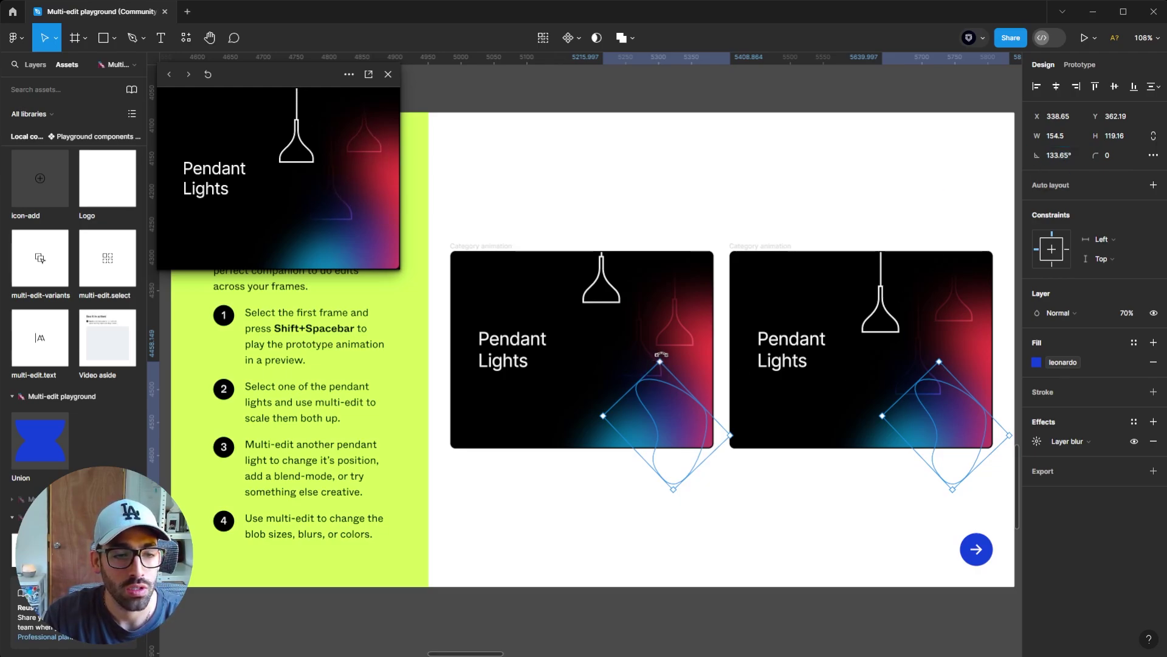
{"action": "left_click_drag", "start_coordinate": [662, 355], "coordinate": [586, 346]}
{"action": "left_click", "coordinate": [780, 515]}
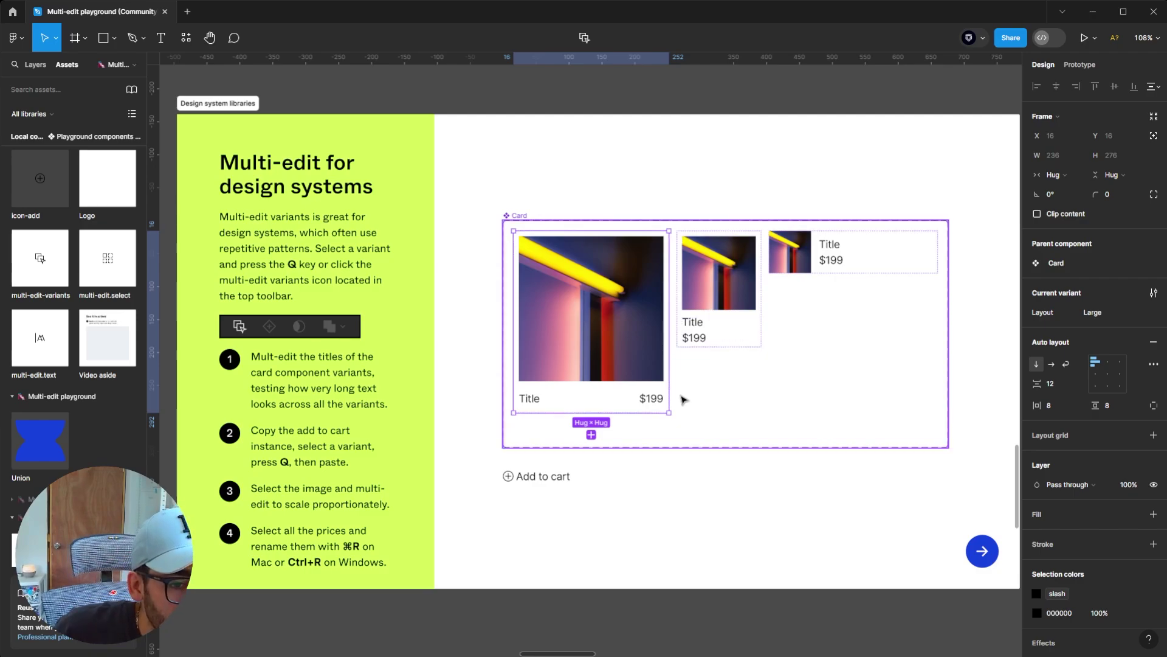
Turn on multi-editing for the Card component's variants and select the title text in all of them.
{"action": "left_click", "coordinate": [536, 400]}
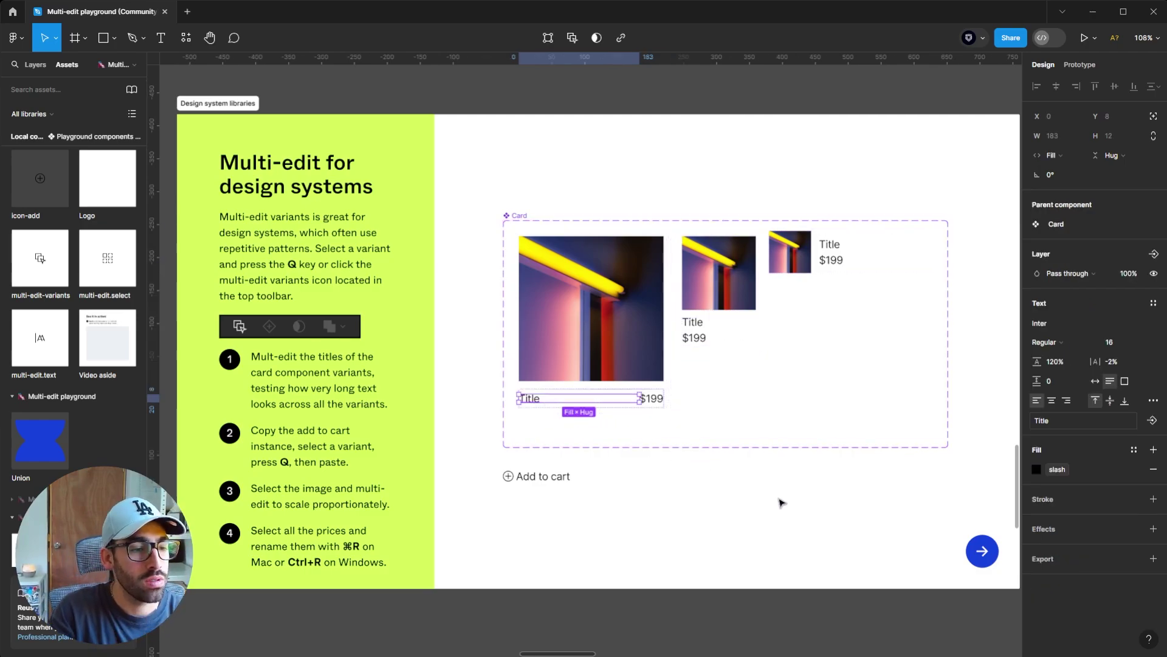
{"action": "key", "text": "Escape"}
{"action": "key", "text": "Escape"}
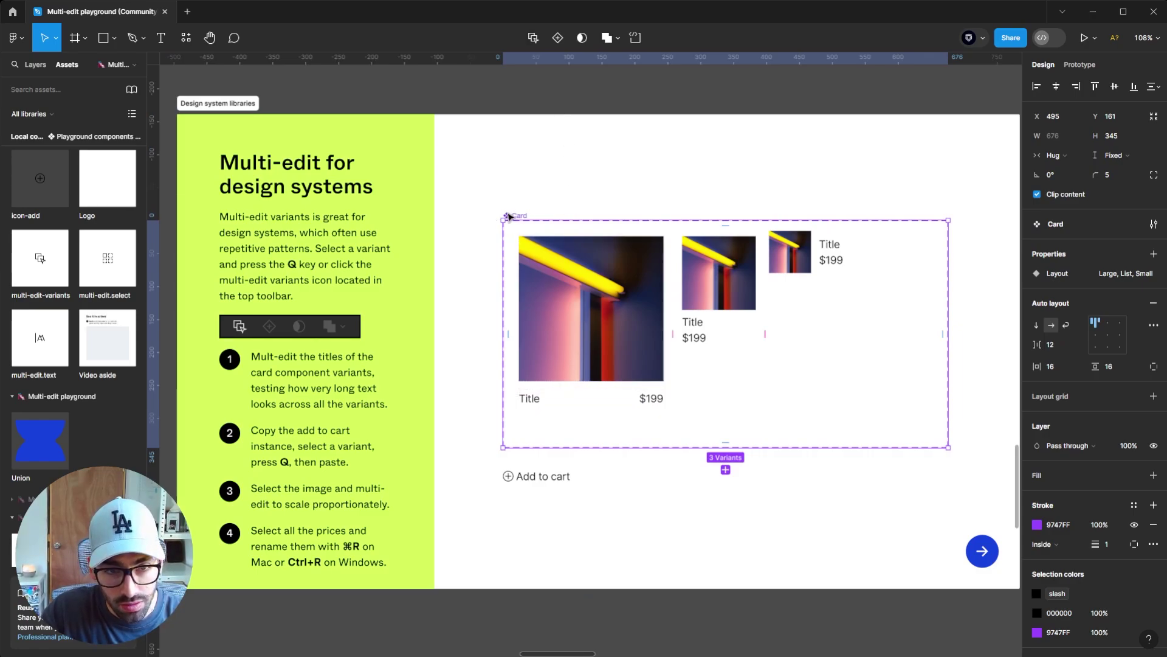
{"action": "left_click", "coordinate": [533, 38]}
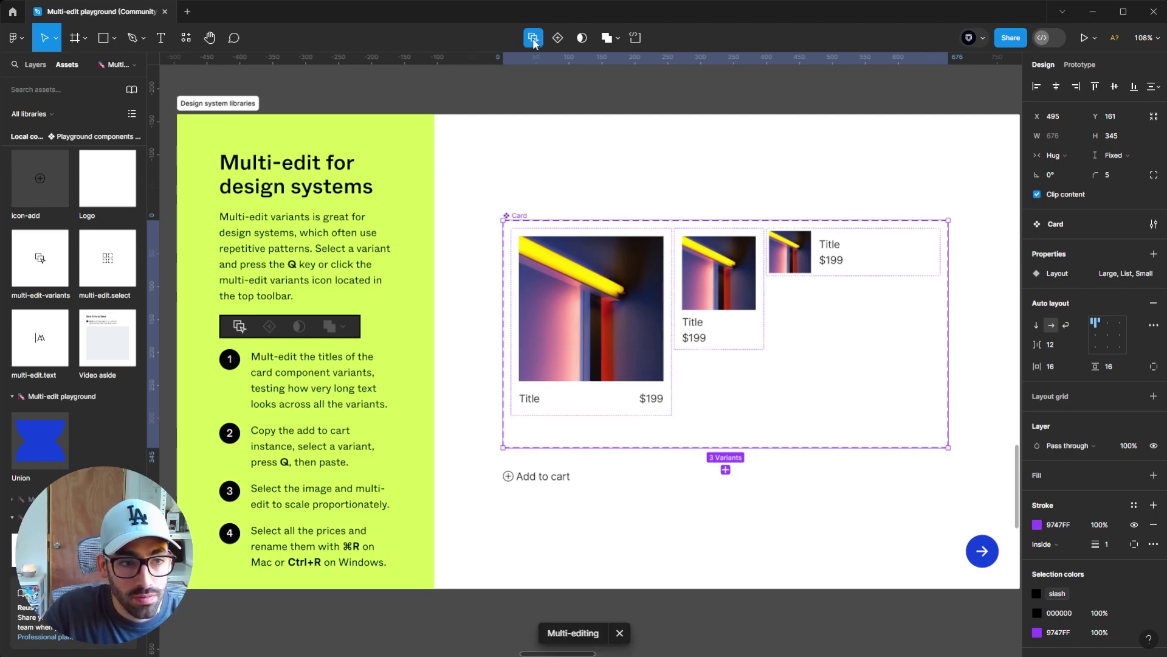
{"action": "left_click", "coordinate": [538, 400]}
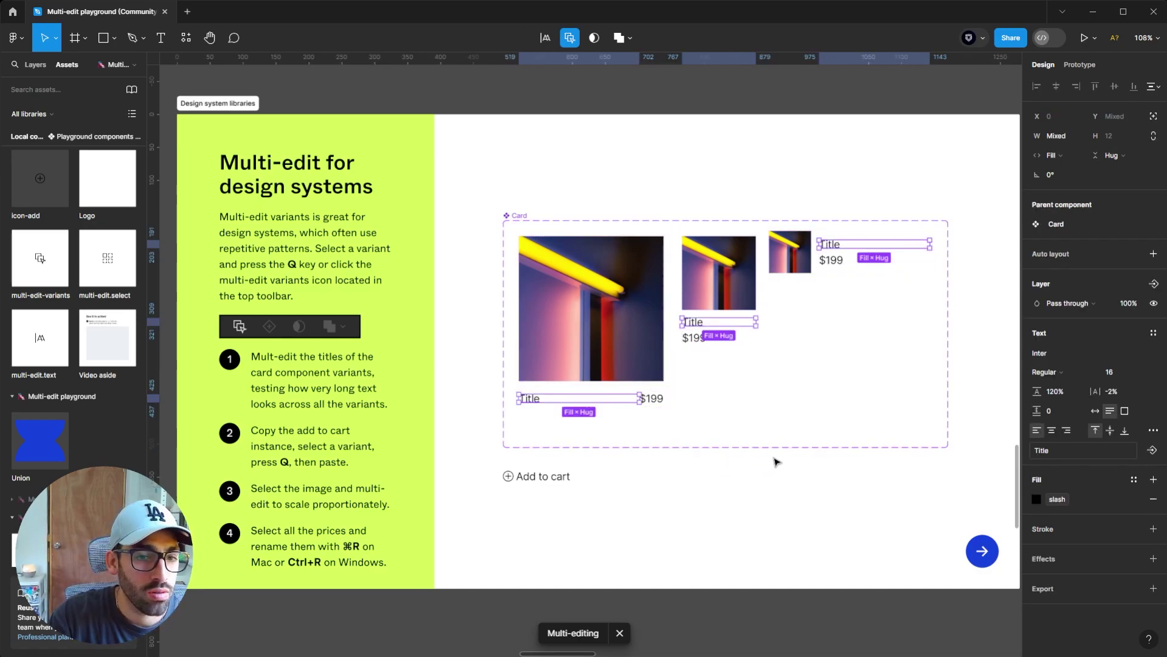
Replace the titles in all Card variants with the long test string "Khadbwhawhjbdajhwdbjaajhwdbj".
{"action": "key", "text": "Return"}
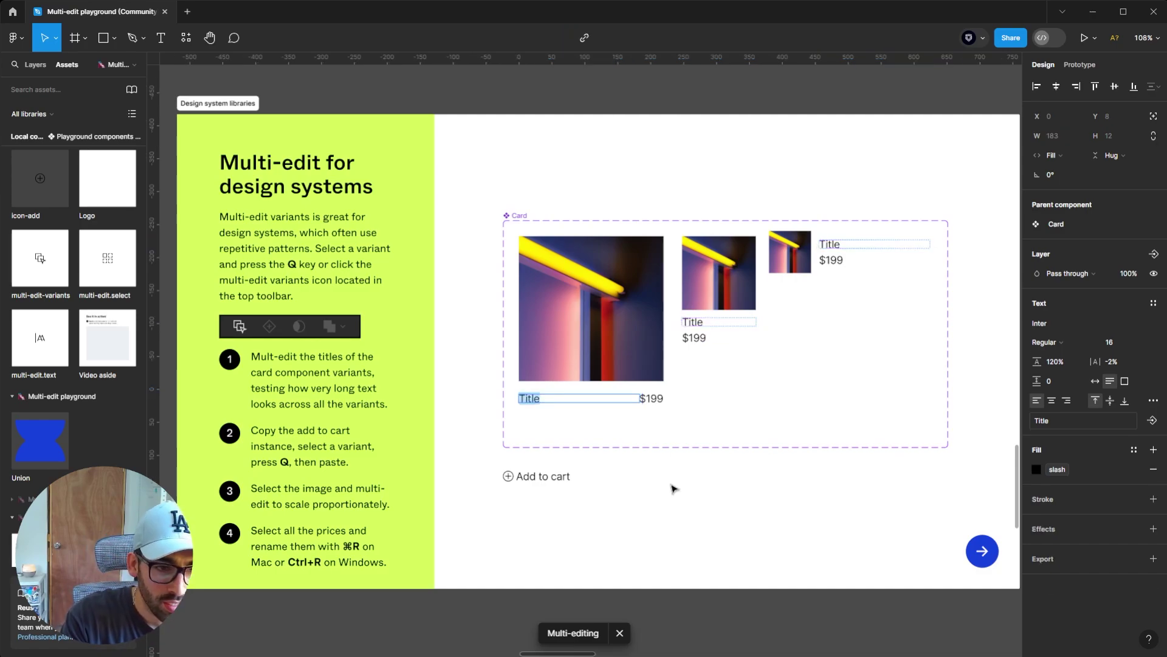
{"action": "type", "text": "K"}
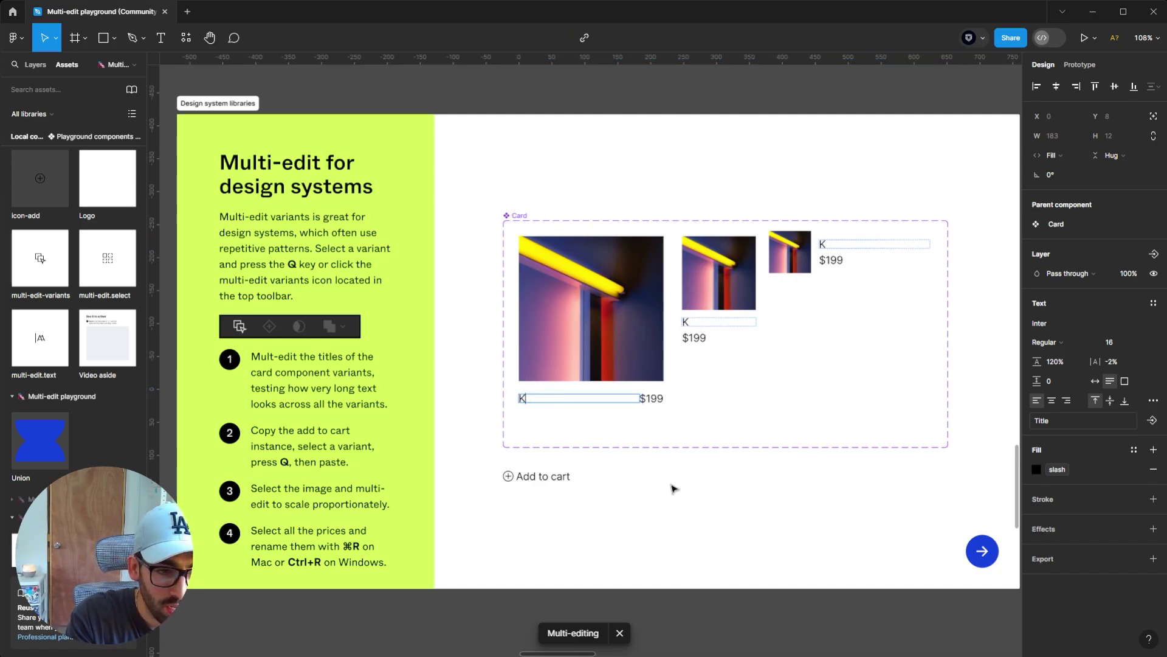
{"action": "type", "text": "hadbwhawhjbdajhwdbjaajhwdbj"}
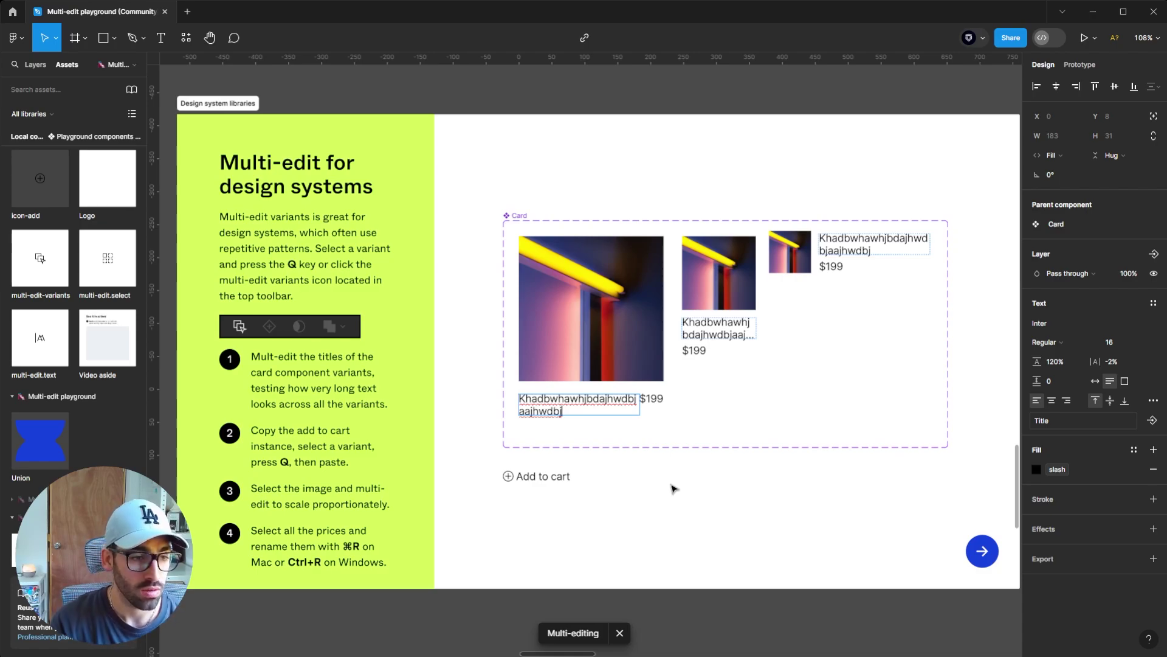
Change the text of all the multi-edited Card titles back to "Title" and finish text editing.
{"action": "key", "text": "ctrl+a"}
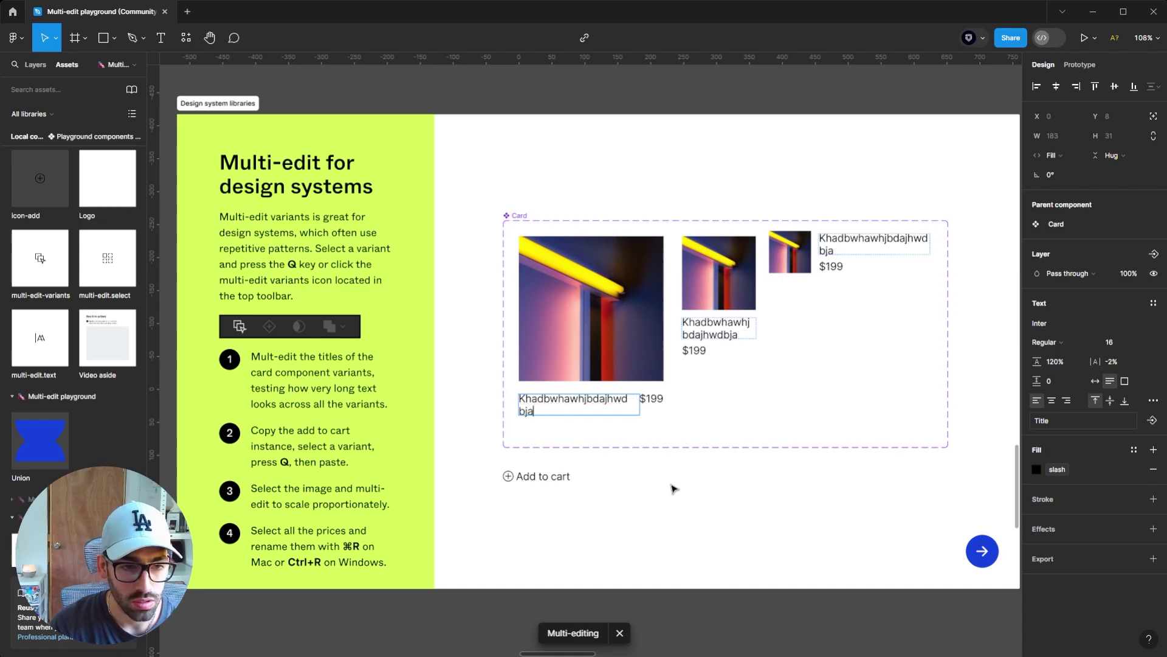
{"action": "key", "text": "BackSpace"}
{"action": "type", "text": "Title"}
{"action": "key", "text": "Escape"}
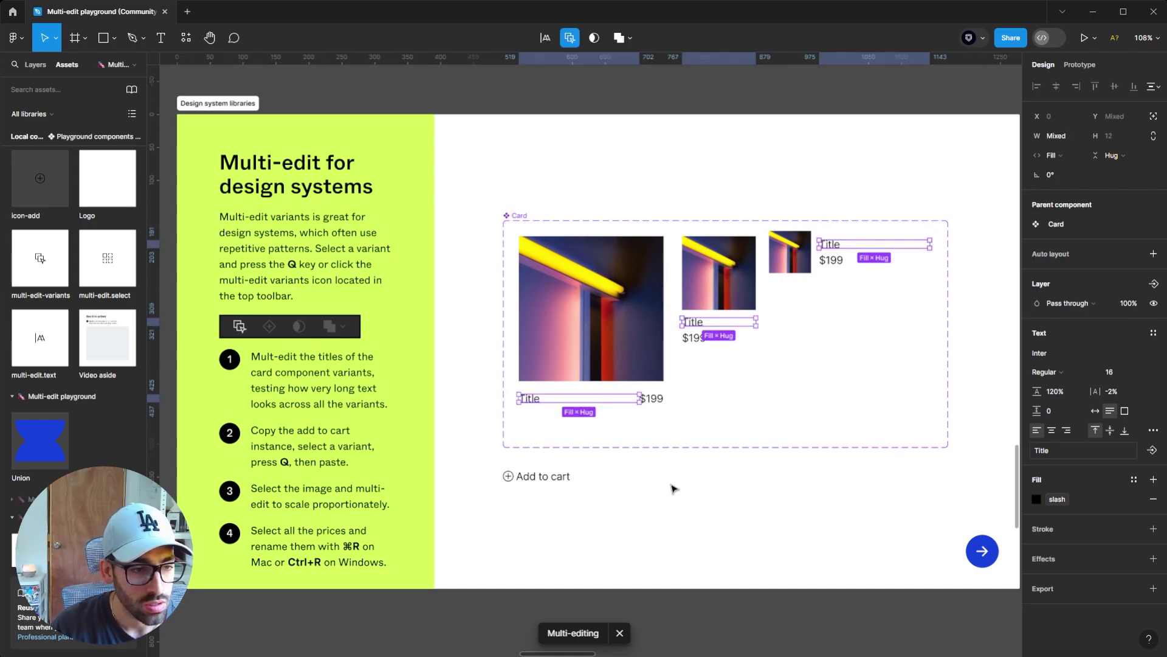
Copy the Add to cart instance and paste it into all three Card variants using multi-edit.
{"action": "left_click", "coordinate": [529, 510]}
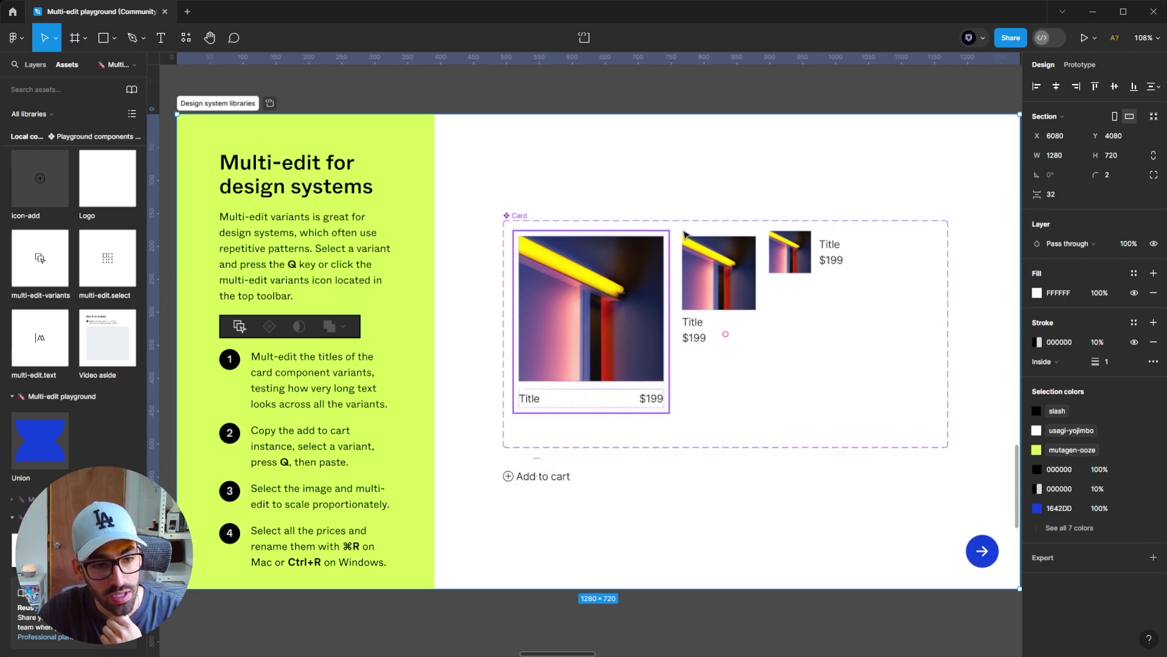
{"action": "left_click", "coordinate": [564, 481]}
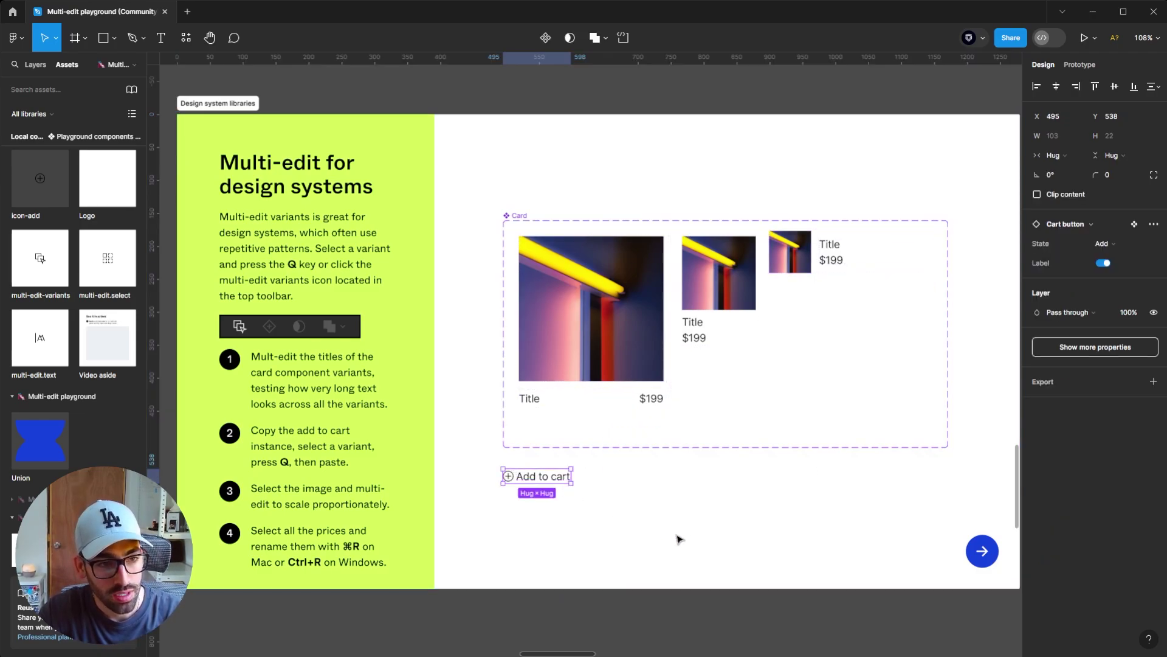
{"action": "left_click", "coordinate": [608, 437]}
{"action": "left_click", "coordinate": [480, 176]}
{"action": "left_click", "coordinate": [521, 219]}
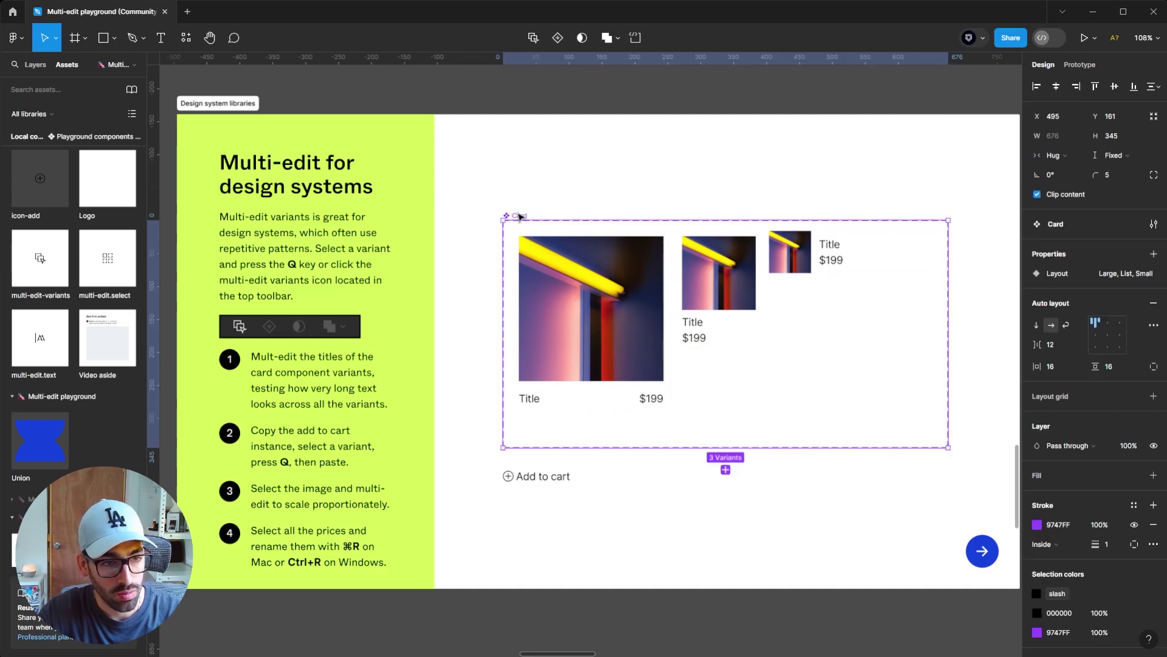
{"action": "key", "text": "q"}
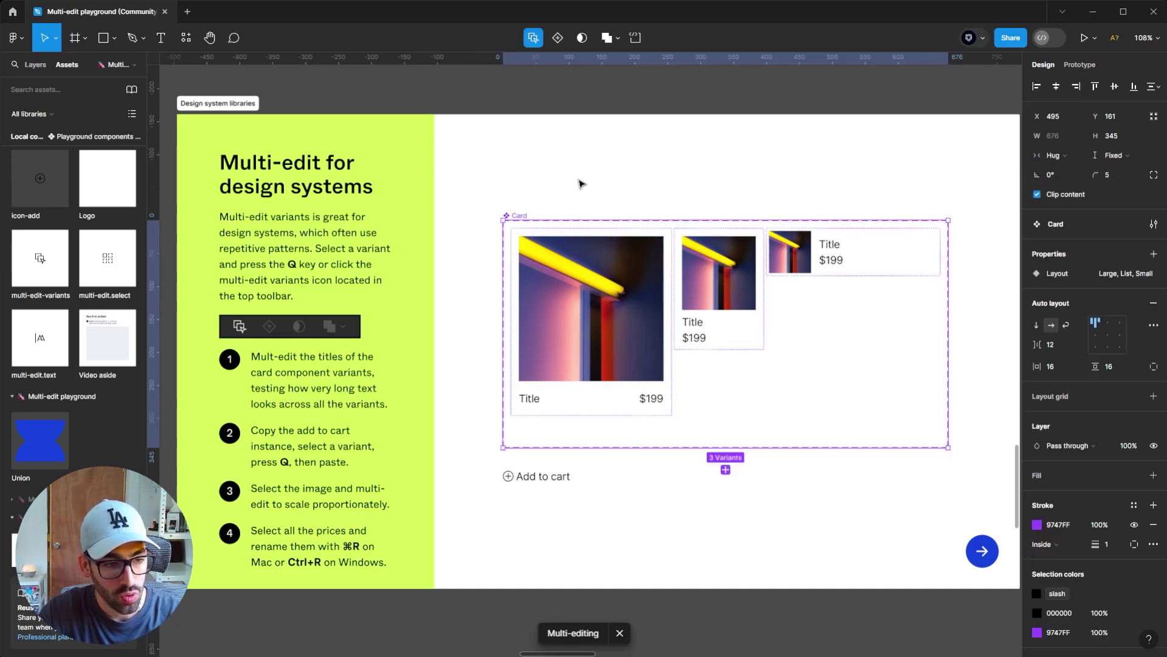
{"action": "left_click", "coordinate": [596, 298]}
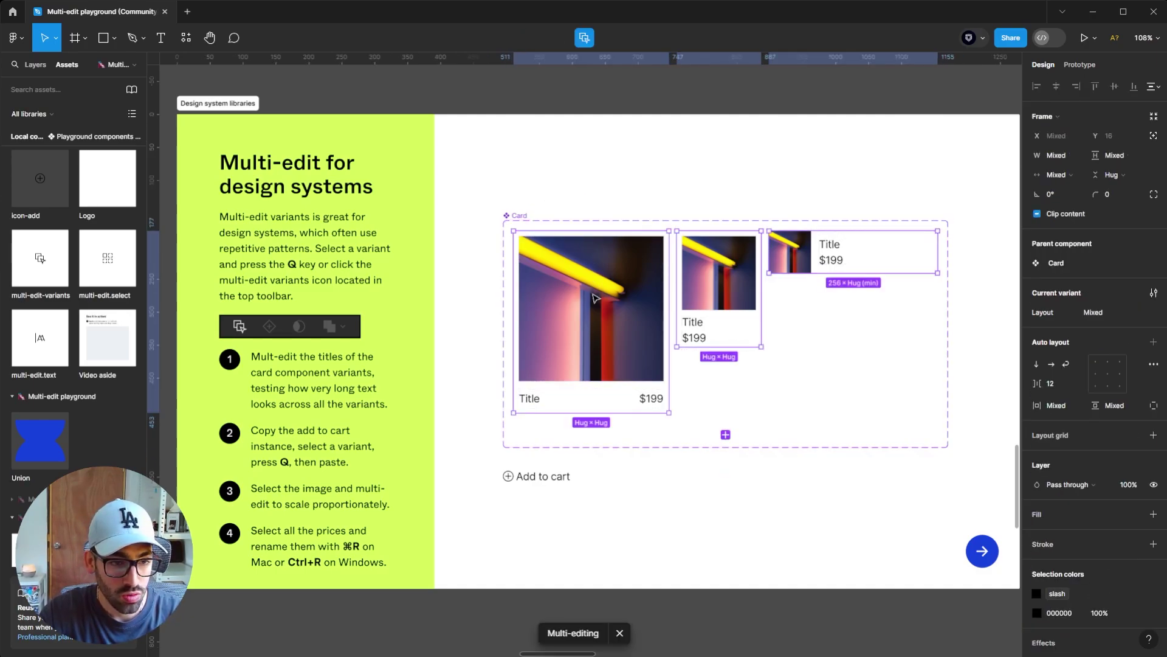
{"action": "key", "text": "ctrl+v"}
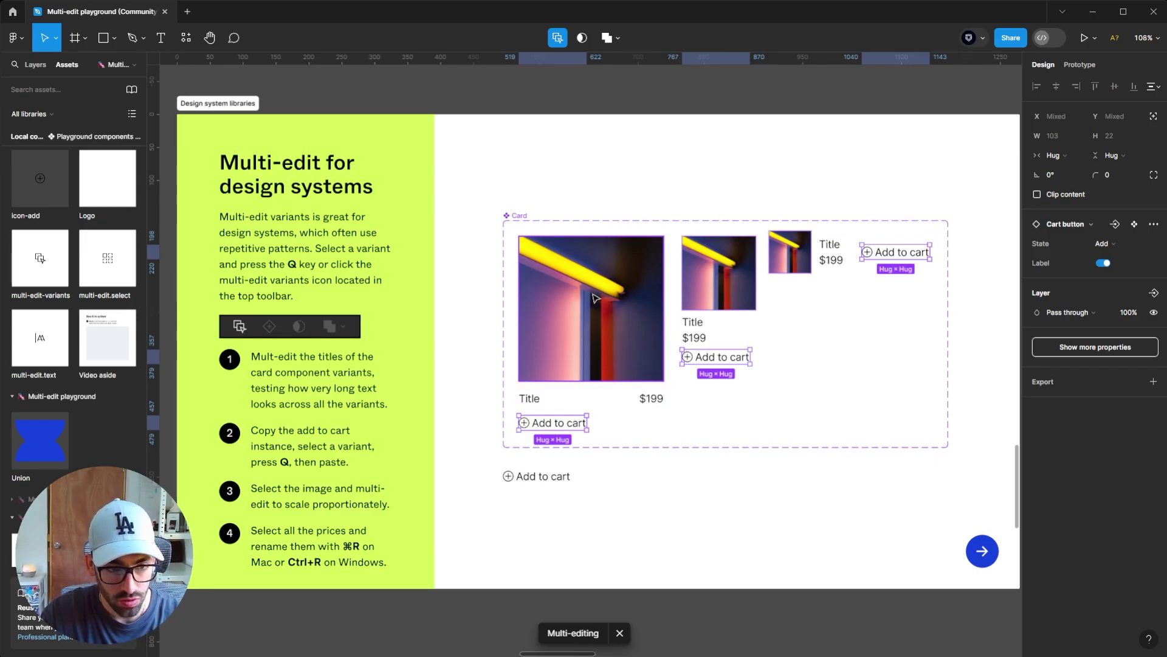
{"action": "left_click", "coordinate": [768, 464]}
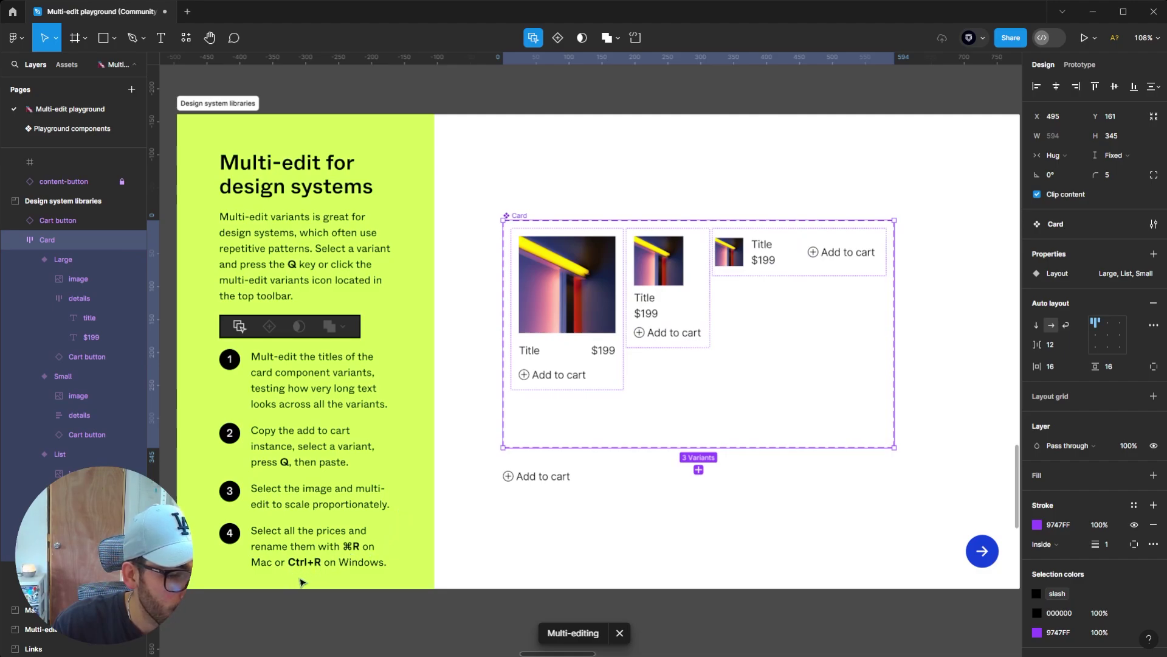
Rename the $199 text layers in all Card variants to "Price" and clear the selection.
{"action": "left_click", "coordinate": [604, 352]}
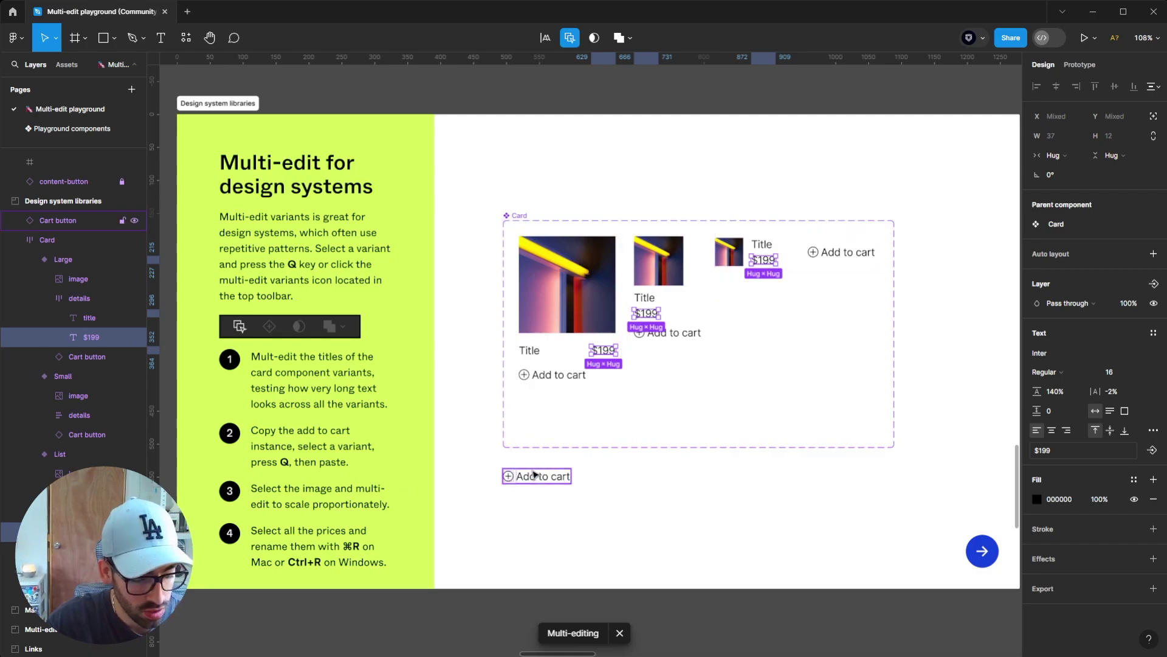
{"action": "key", "text": "ctrl+r"}
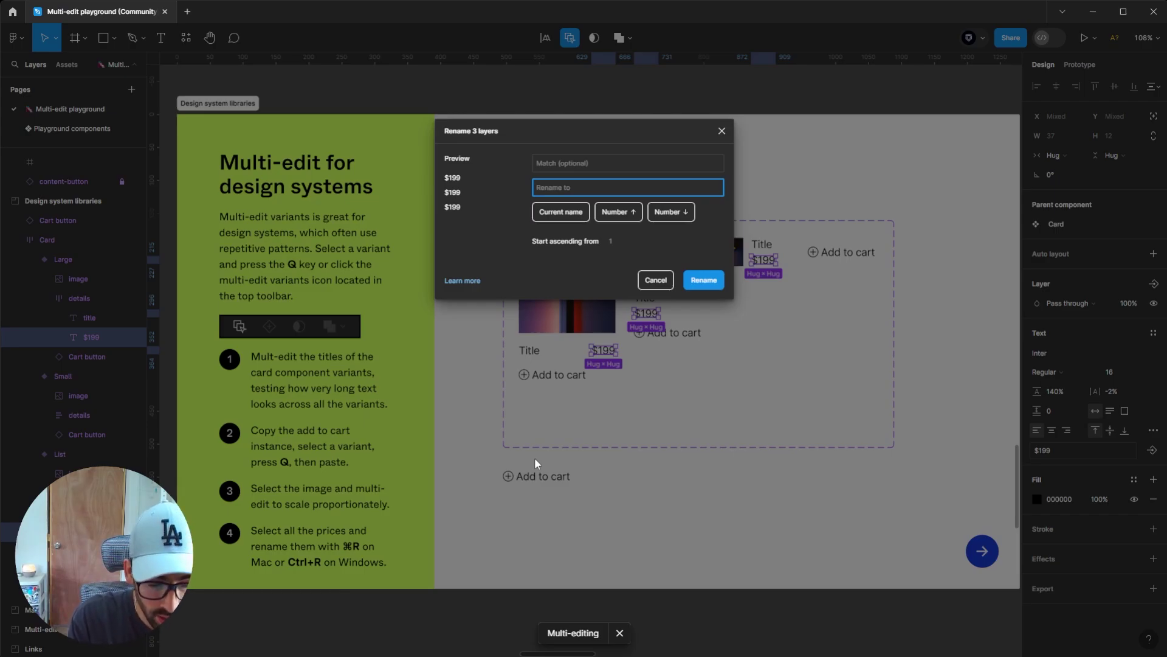
{"action": "type", "text": "Pri"}
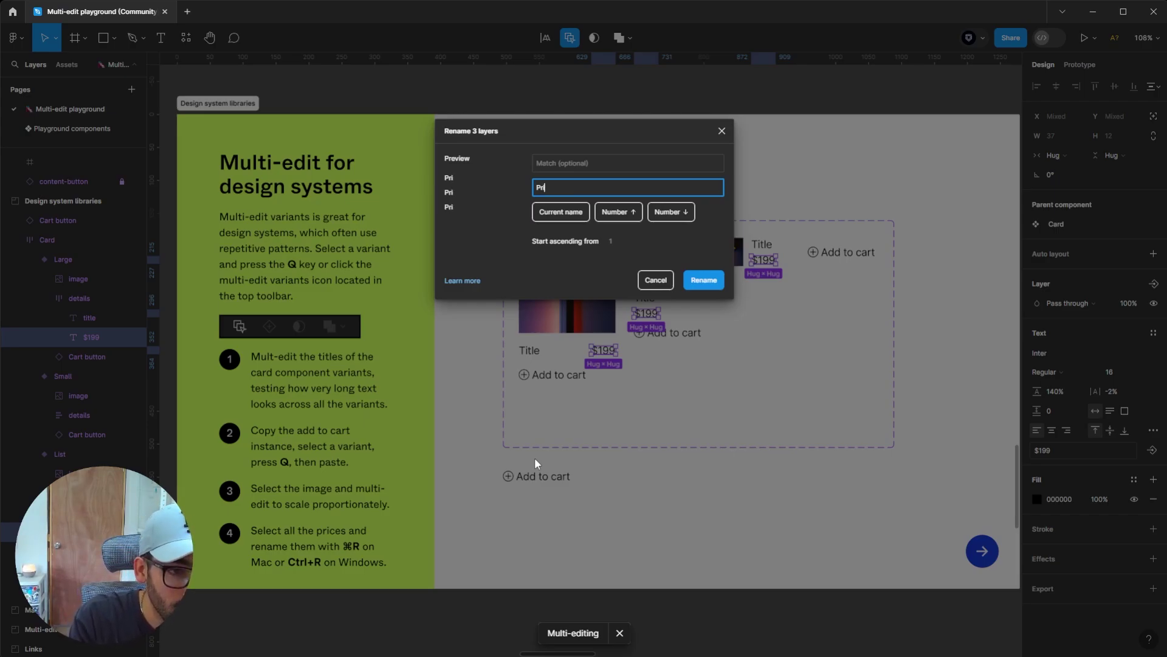
{"action": "type", "text": "ce"}
{"action": "key", "text": "Return"}
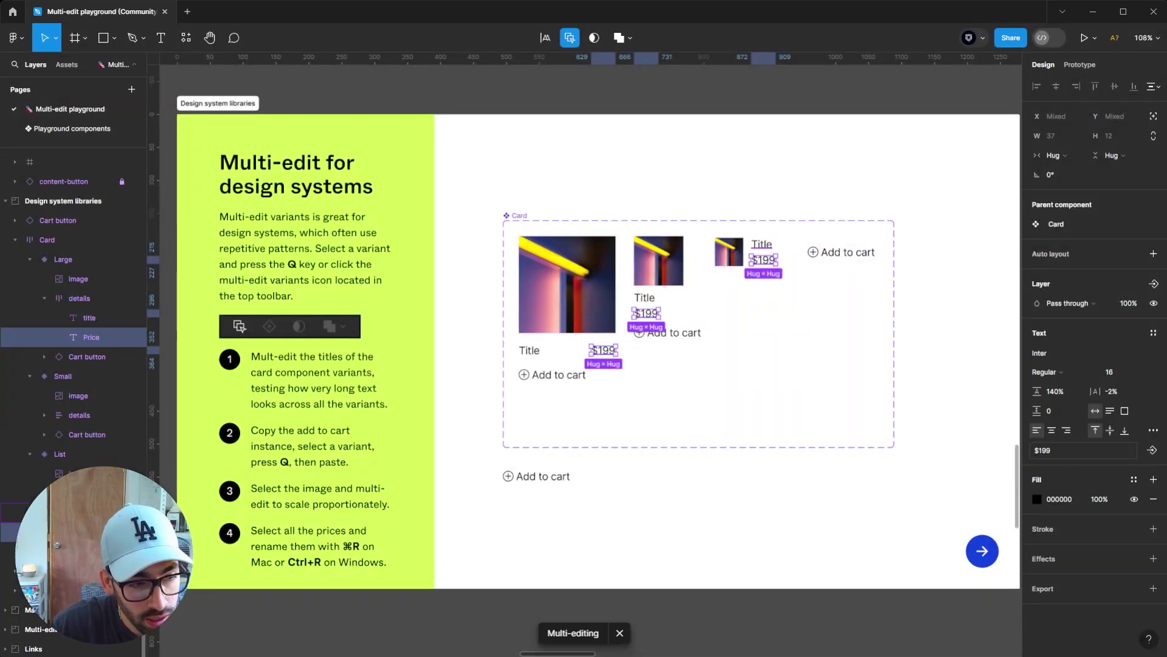
{"action": "left_click", "coordinate": [796, 493]}
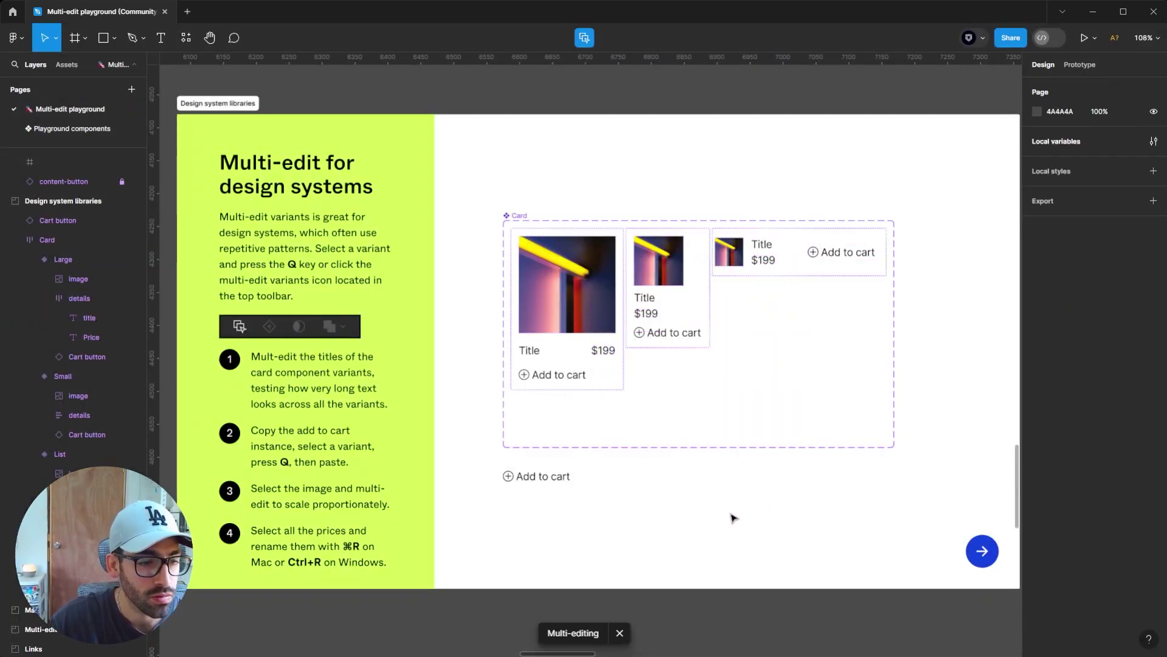
Go to the Making components section and turn the matching Results rows in the three Category frames into one component with instances.
{"action": "key", "text": "n"}
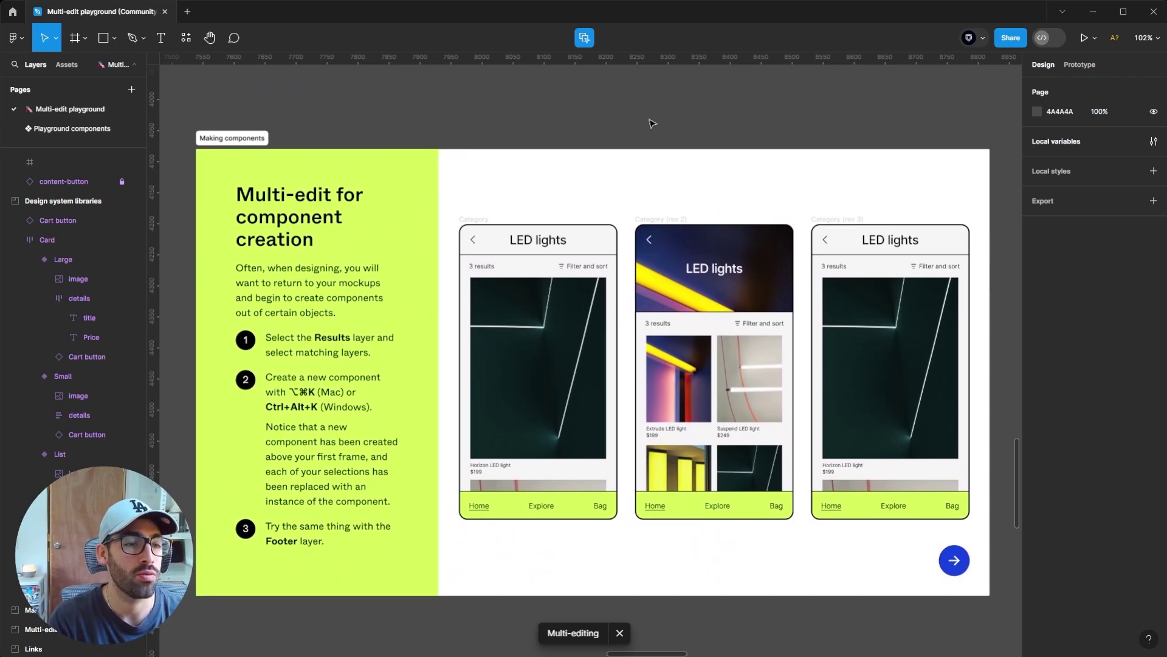
{"action": "key", "text": "Escape"}
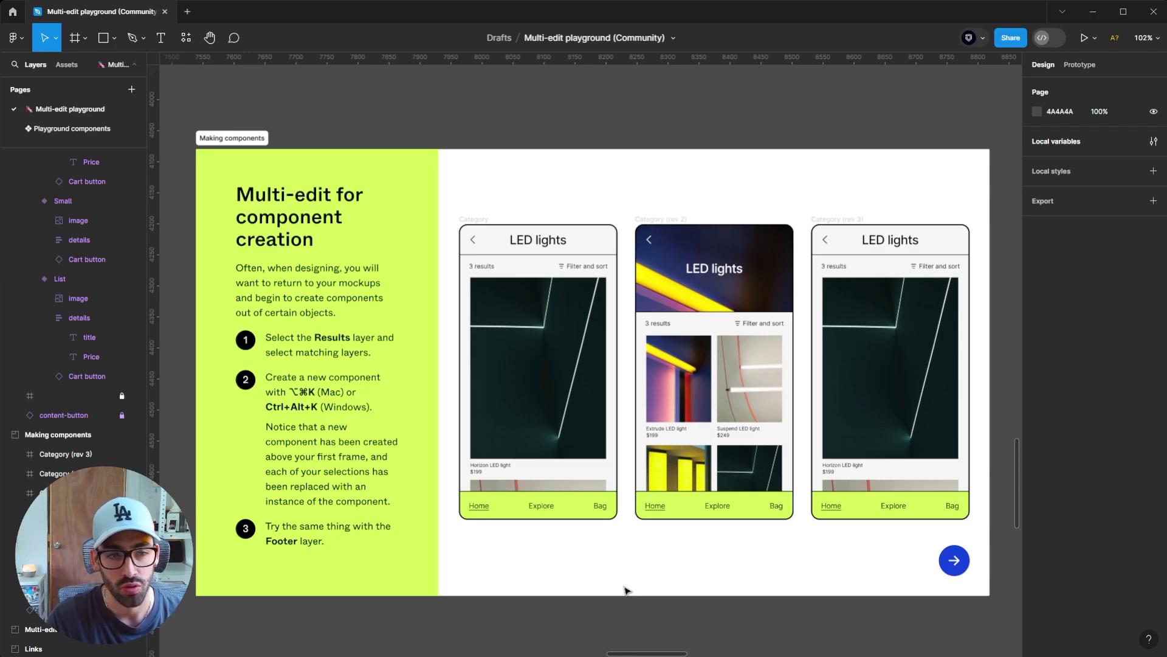
{"action": "left_click", "coordinate": [520, 267]}
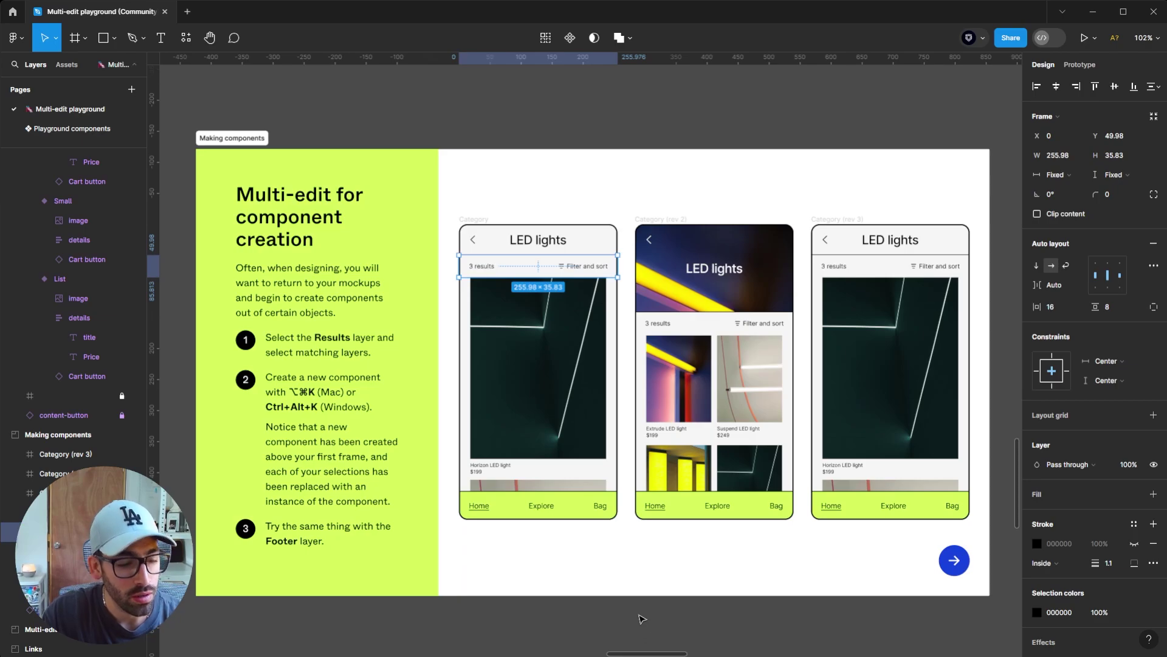
{"action": "key", "text": "ctrl+alt+a"}
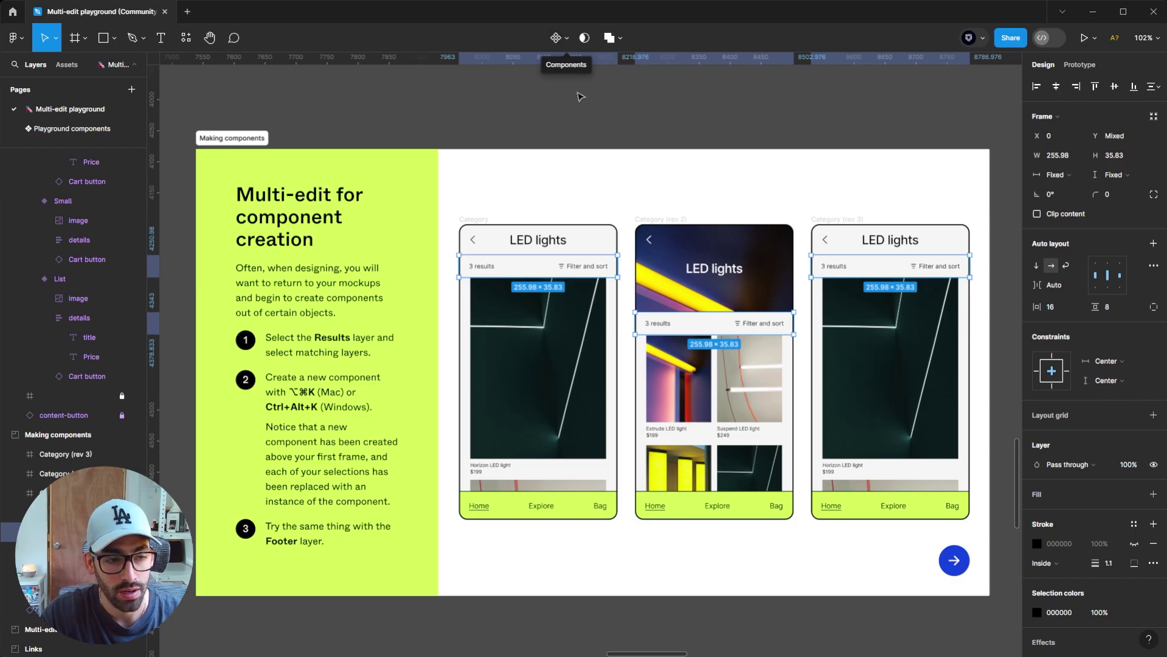
{"action": "left_click", "coordinate": [557, 39]}
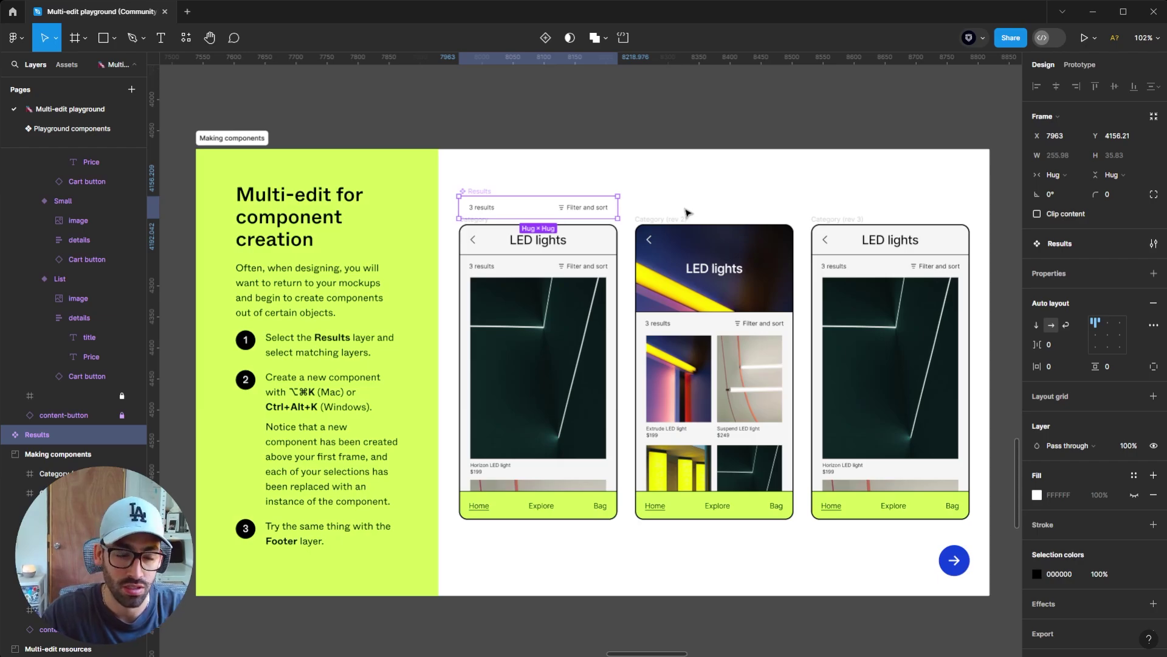
Fill the main Results component with the lime document color D4FF5B and clear the selection.
{"action": "left_click", "coordinate": [1037, 495]}
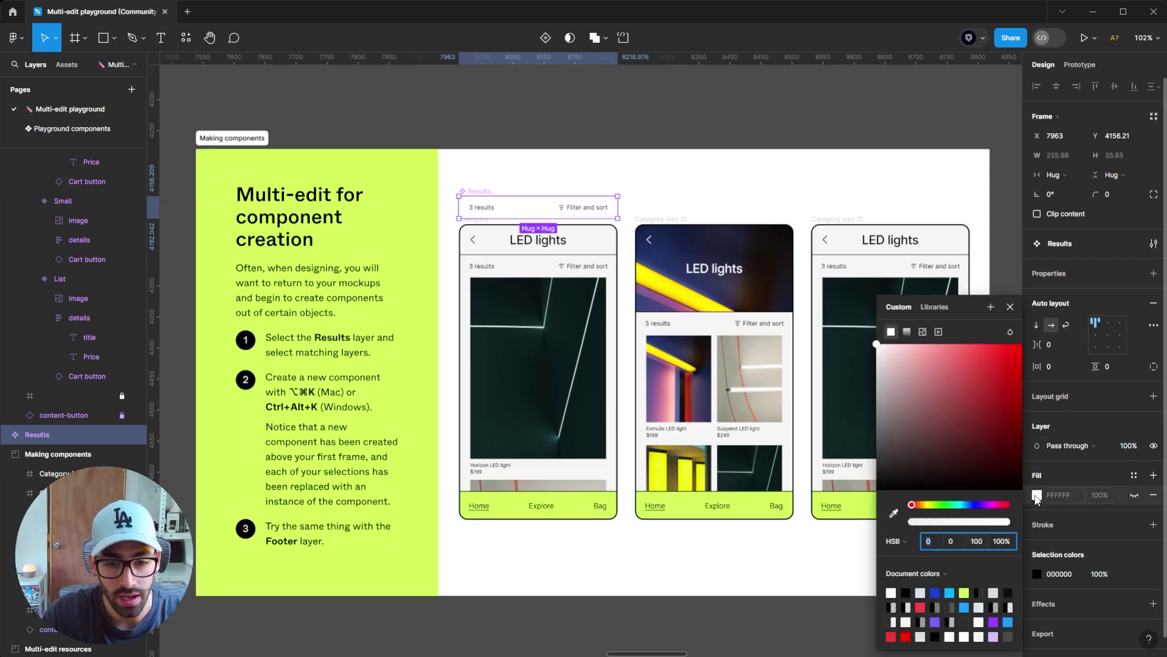
{"action": "left_click", "coordinate": [964, 592]}
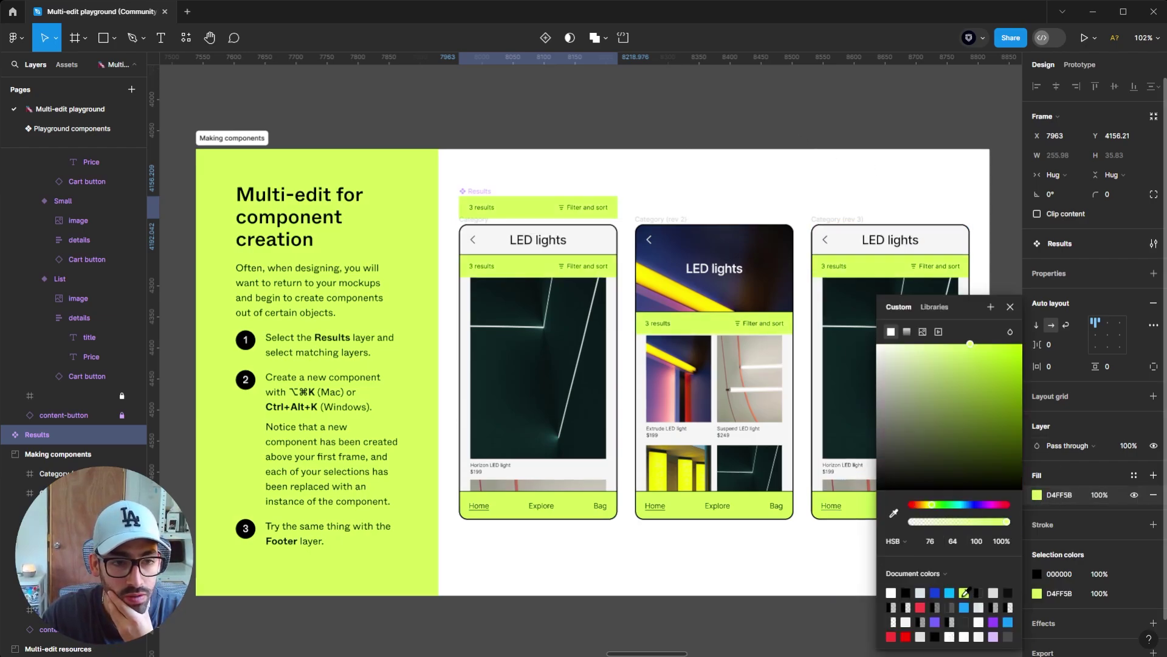
{"action": "left_click", "coordinate": [837, 182]}
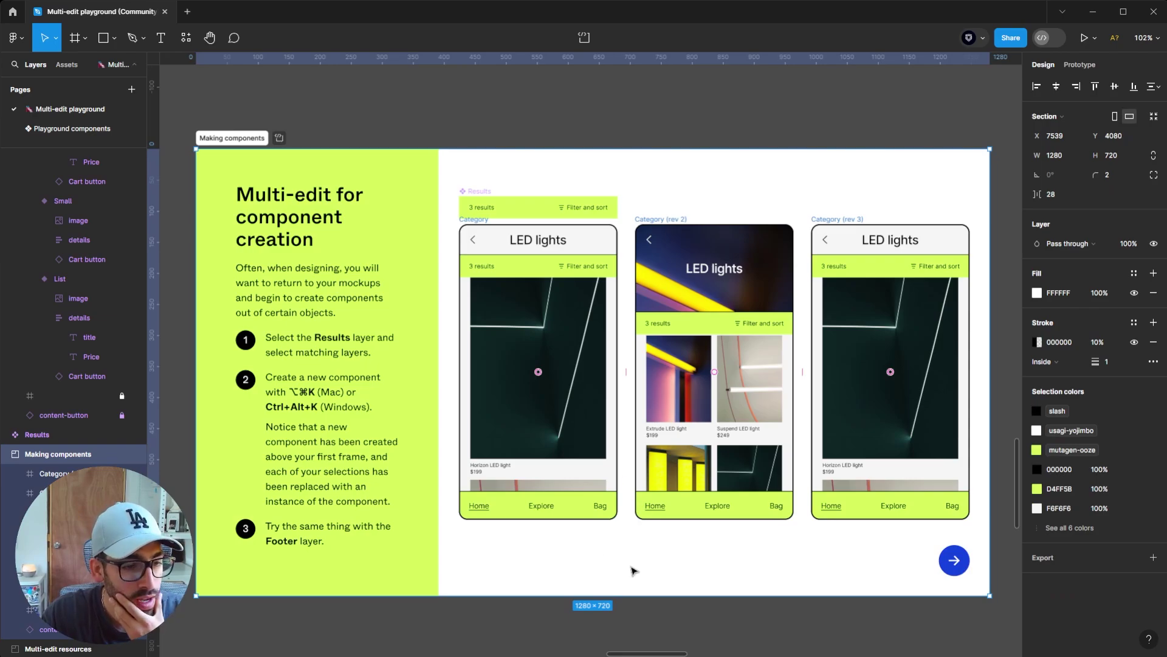
{"action": "left_click", "coordinate": [504, 615]}
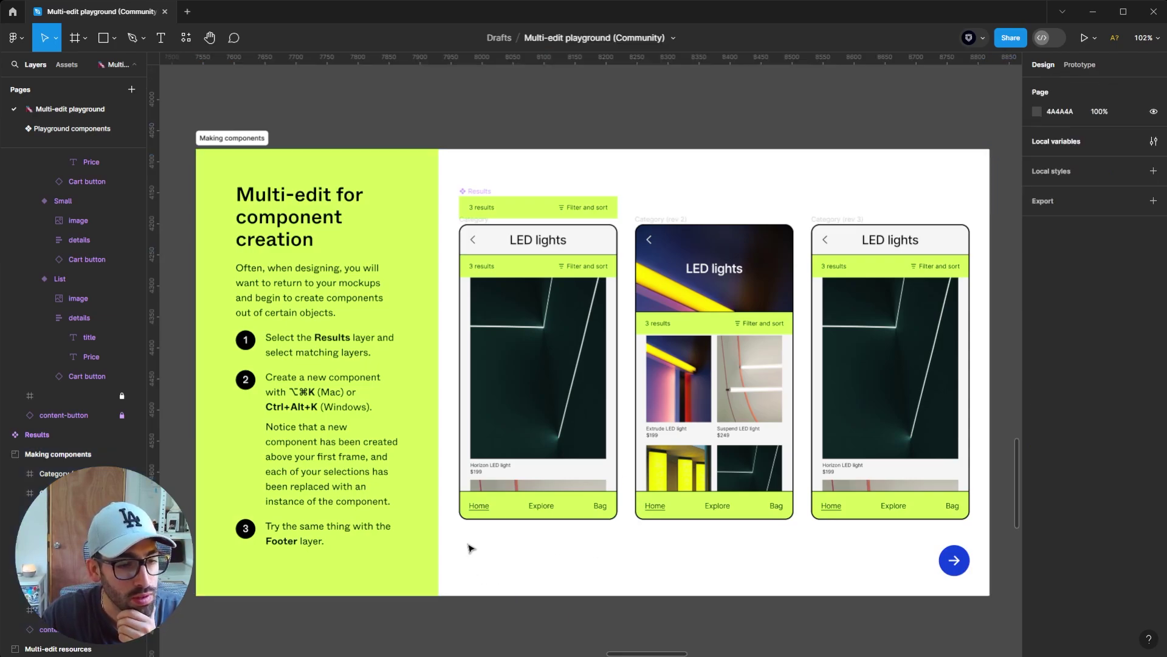
Create a component from the matching footers in the three Category frames and place the main Footer beside the Results component.
{"action": "left_click", "coordinate": [568, 514]}
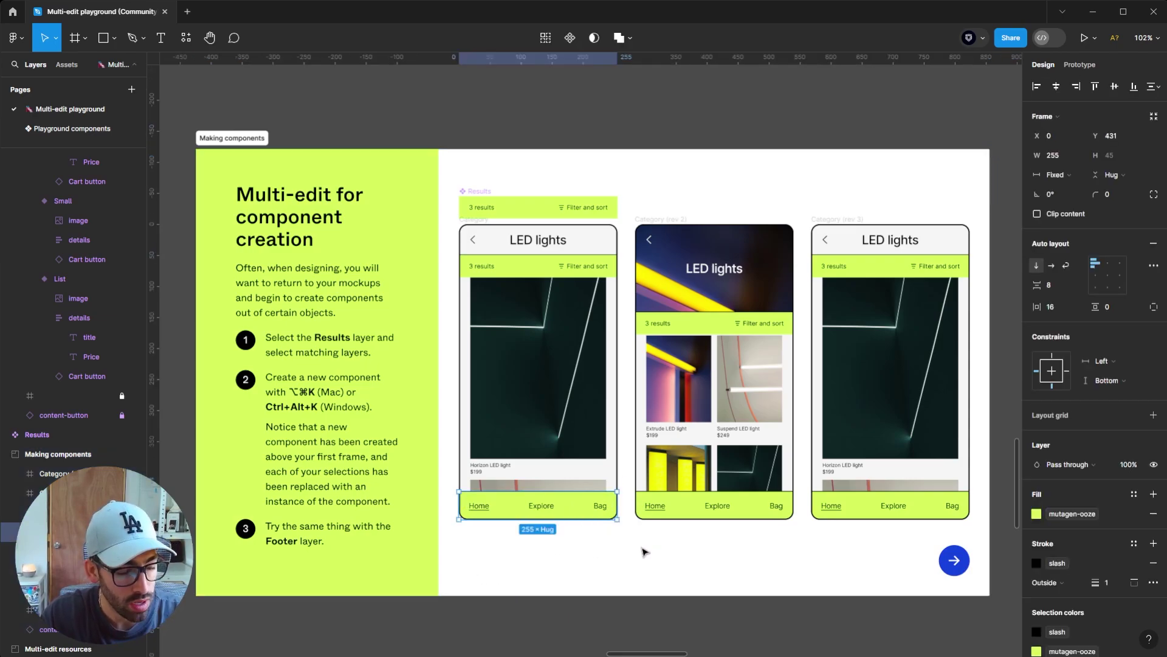
{"action": "key", "text": "ctrl+alt+a"}
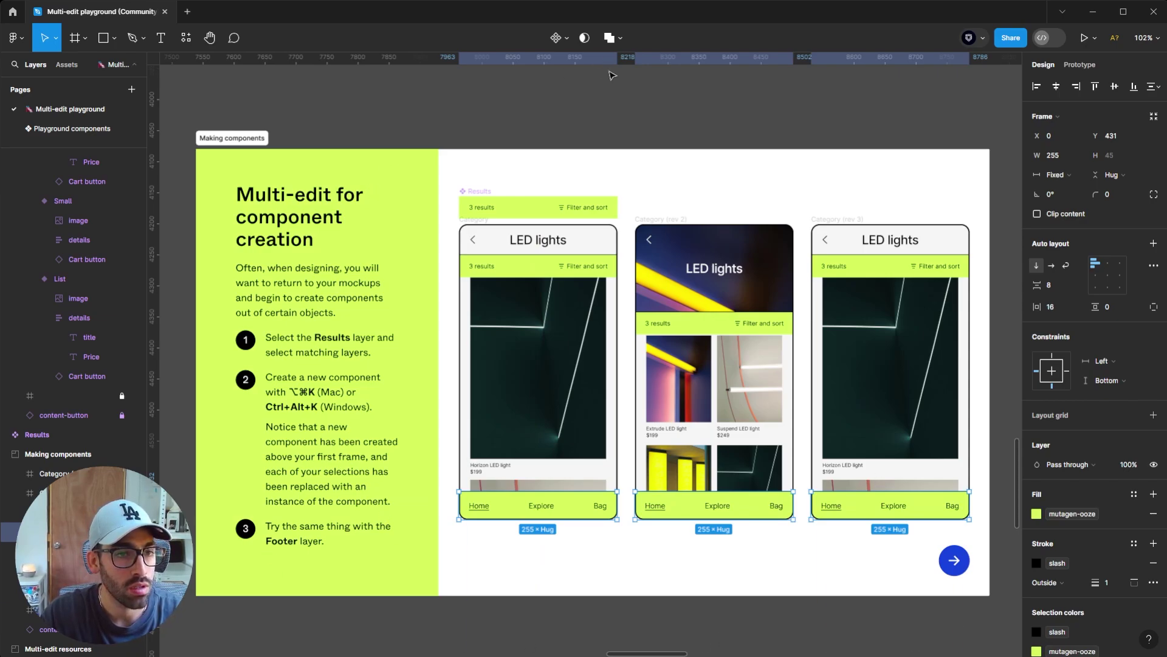
{"action": "left_click", "coordinate": [554, 40]}
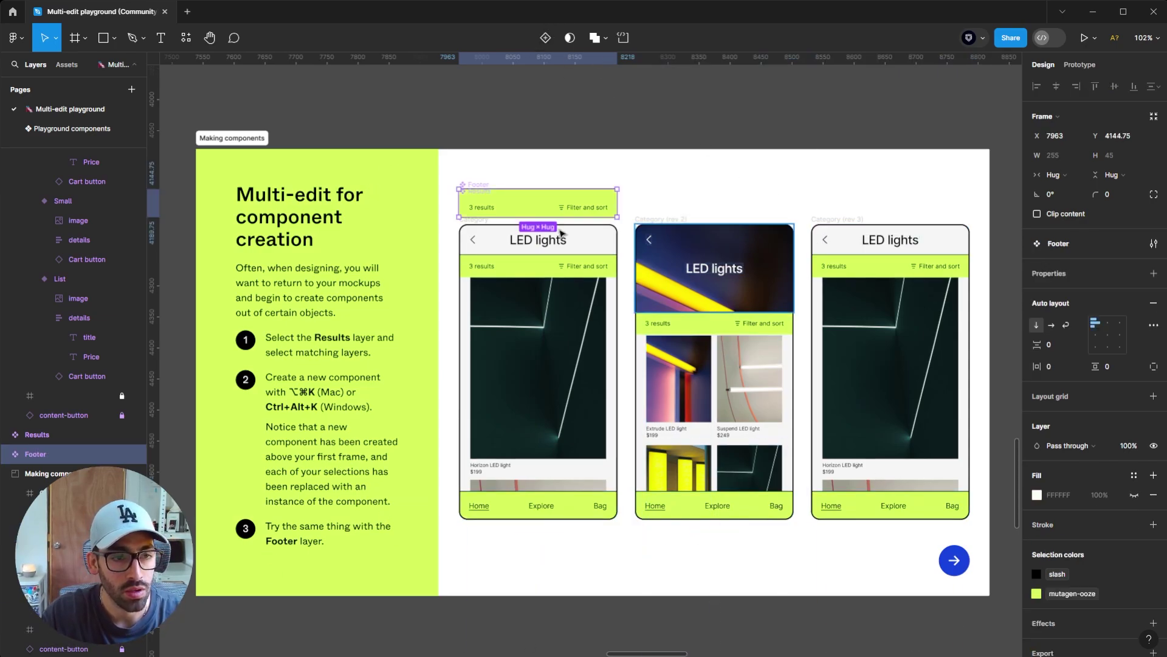
{"action": "left_click_drag", "start_coordinate": [483, 188], "coordinate": [657, 185]}
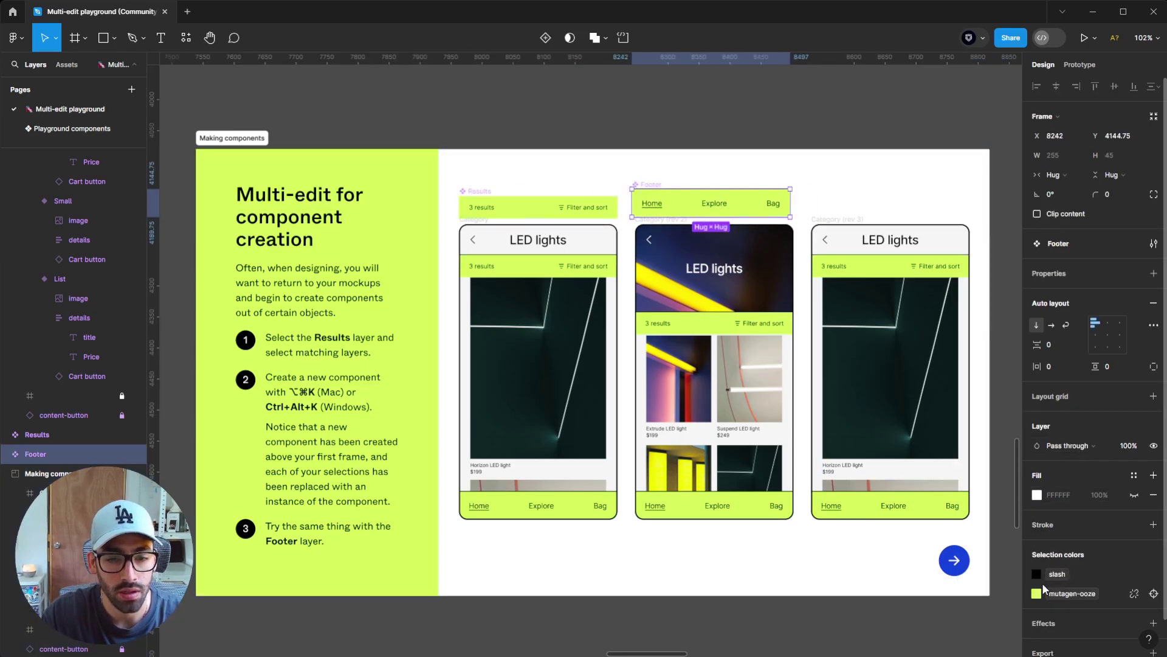
Swap the main Footer component's mutagen-ooze color for the usagi-yojimbo library color and deselect the component.
{"action": "left_click", "coordinate": [1036, 593]}
{"action": "left_click", "coordinate": [760, 586]}
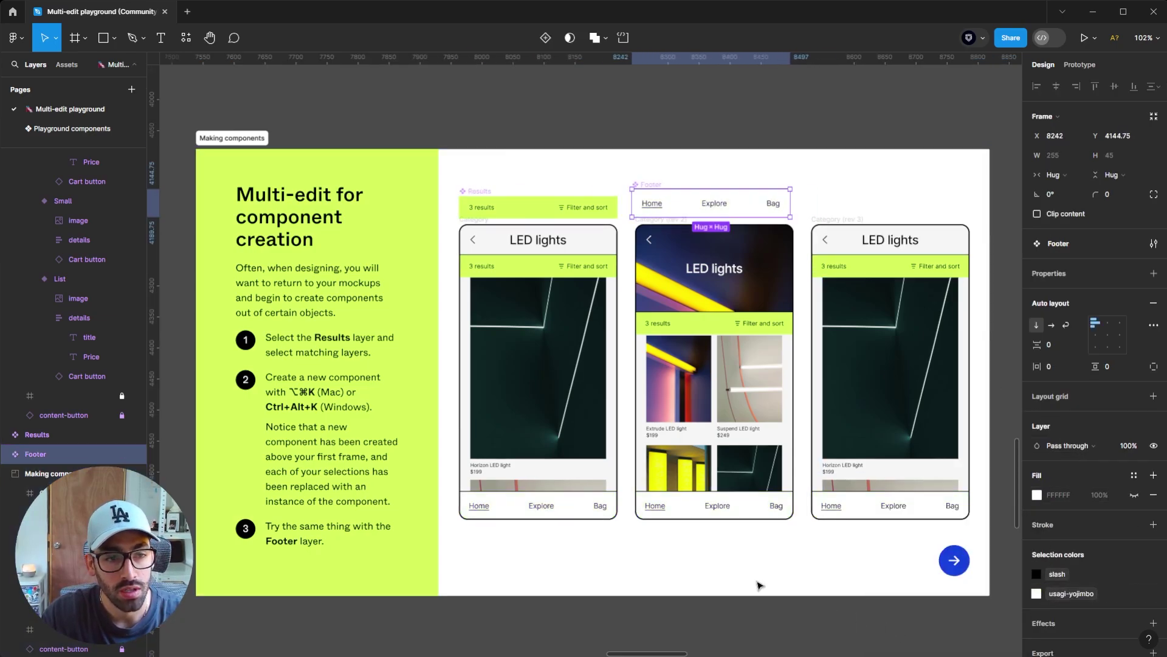
{"action": "left_click", "coordinate": [760, 586]}
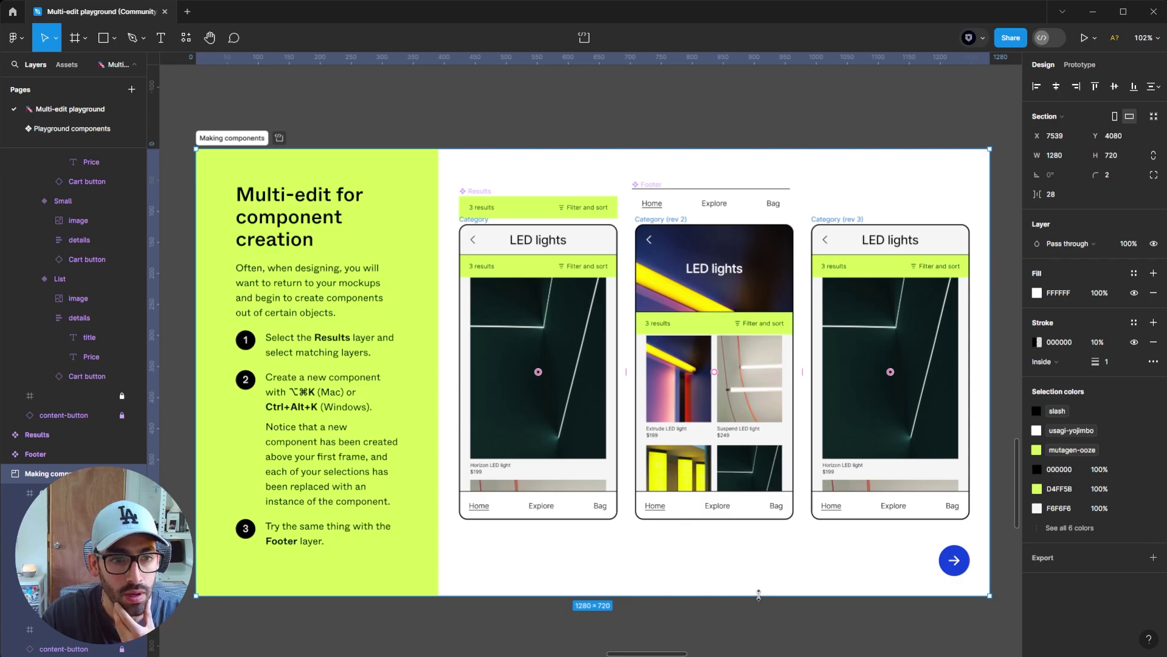